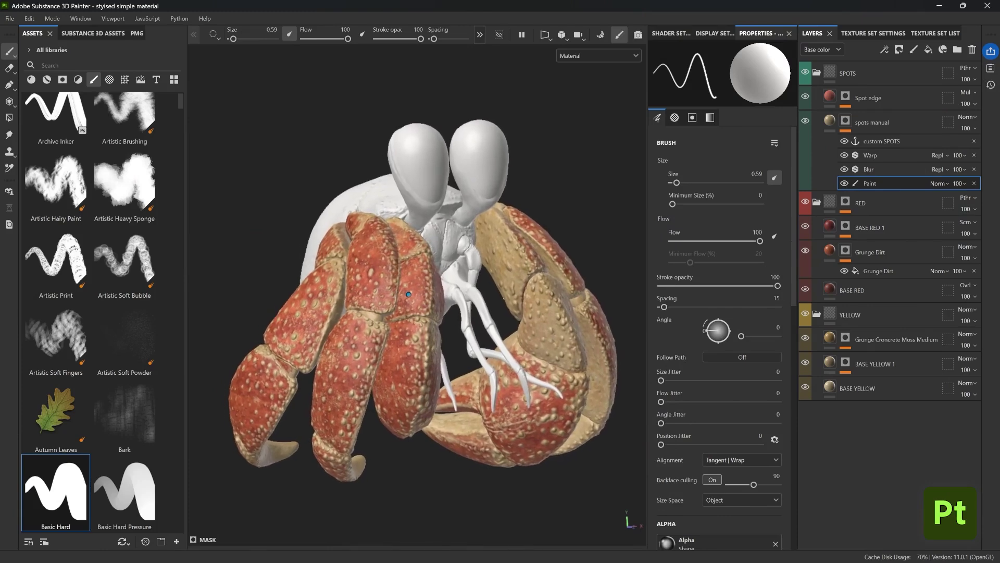
Step: Examine the textured crab's legs, large claw and shell from several angles
{"action": "left_click_drag", "start_coordinate": [224, 215], "coordinate": [335, 206], "text": "alt"}
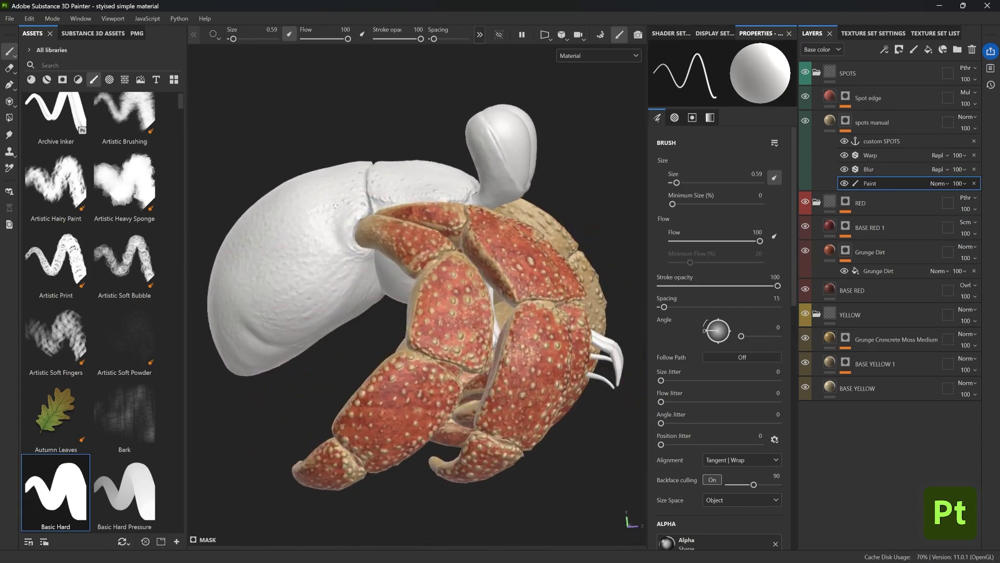
{"action": "middle_click_drag", "start_coordinate": [319, 305], "coordinate": [279, 290], "text": "alt"}
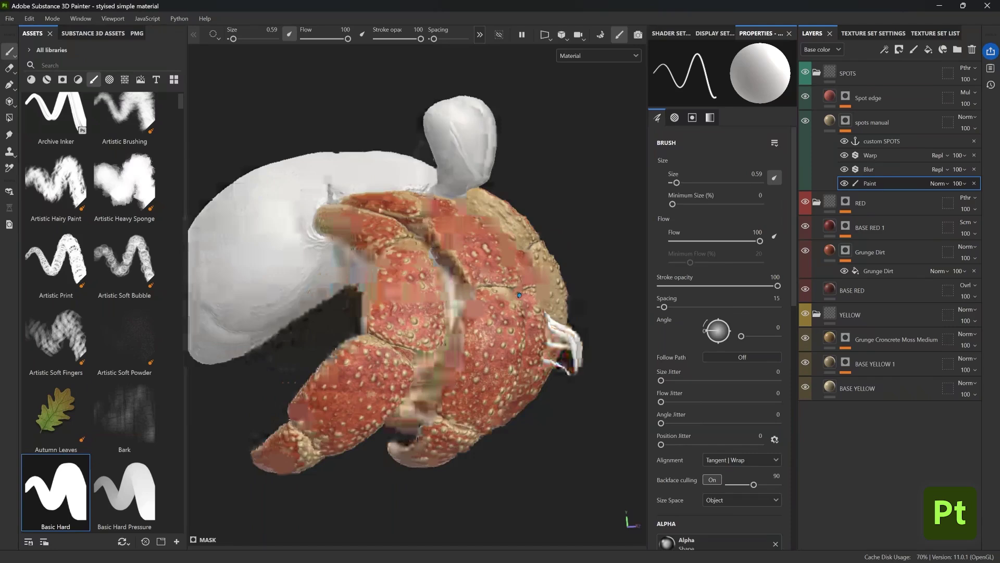
{"action": "left_click_drag", "start_coordinate": [482, 238], "coordinate": [401, 259], "text": "alt"}
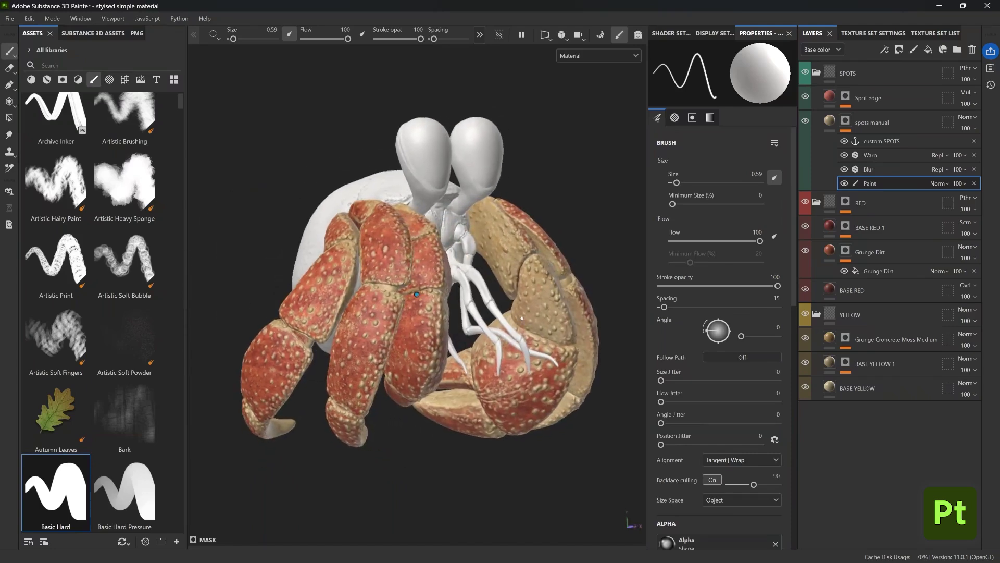
{"action": "left_click_drag", "start_coordinate": [522, 318], "coordinate": [579, 302], "text": "alt"}
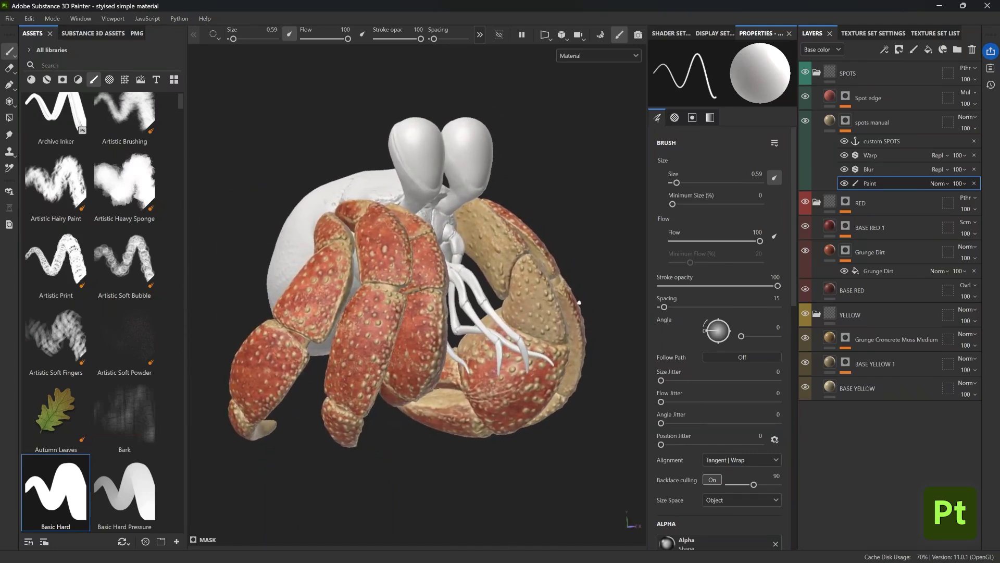
{"action": "left_click_drag", "start_coordinate": [320, 306], "coordinate": [349, 290], "text": "alt"}
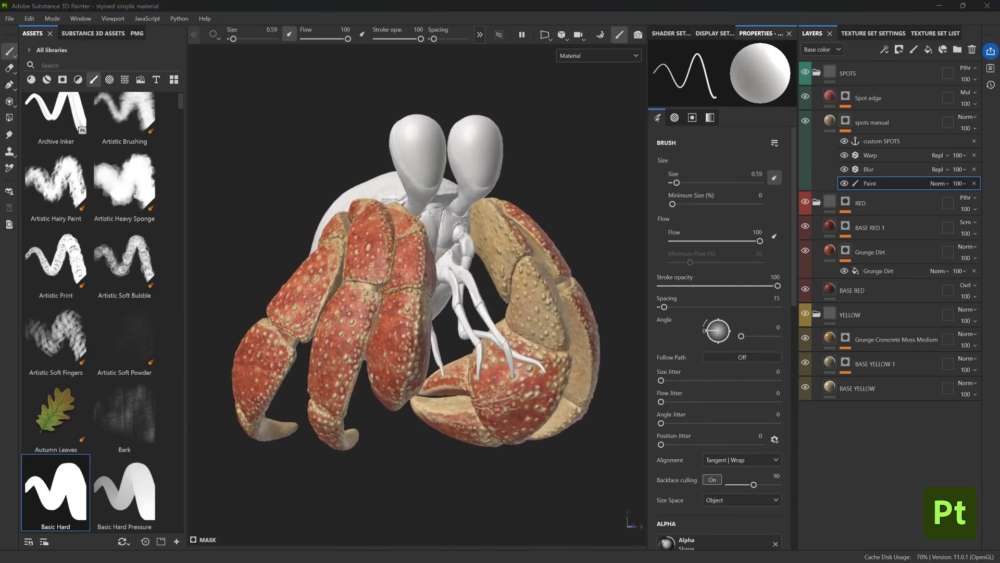
{"action": "left_click", "coordinate": [560, 167]}
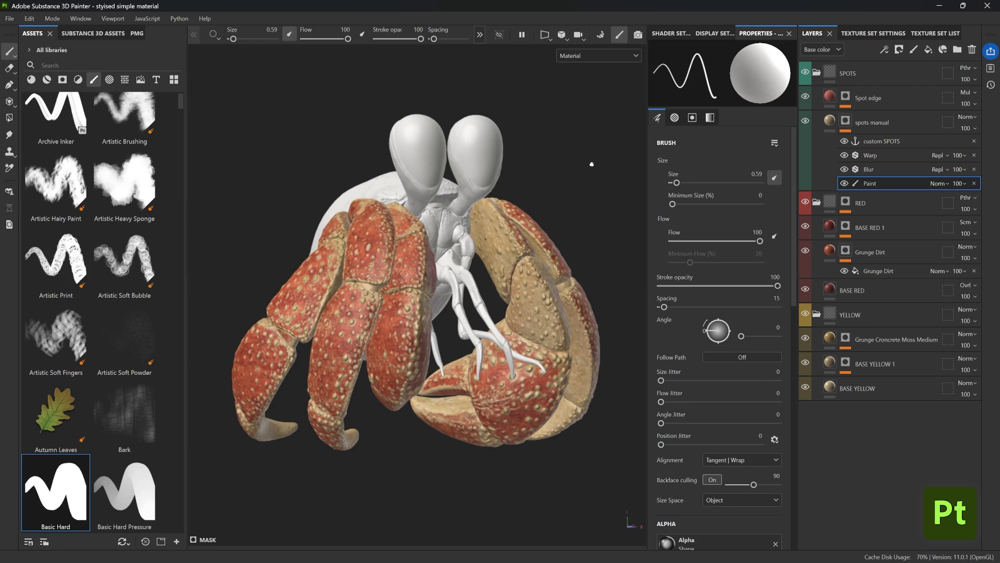
{"action": "left_click_drag", "start_coordinate": [370, 279], "coordinate": [394, 277], "text": "alt"}
{"action": "middle_click_drag", "start_coordinate": [394, 277], "coordinate": [415, 276], "text": "alt"}
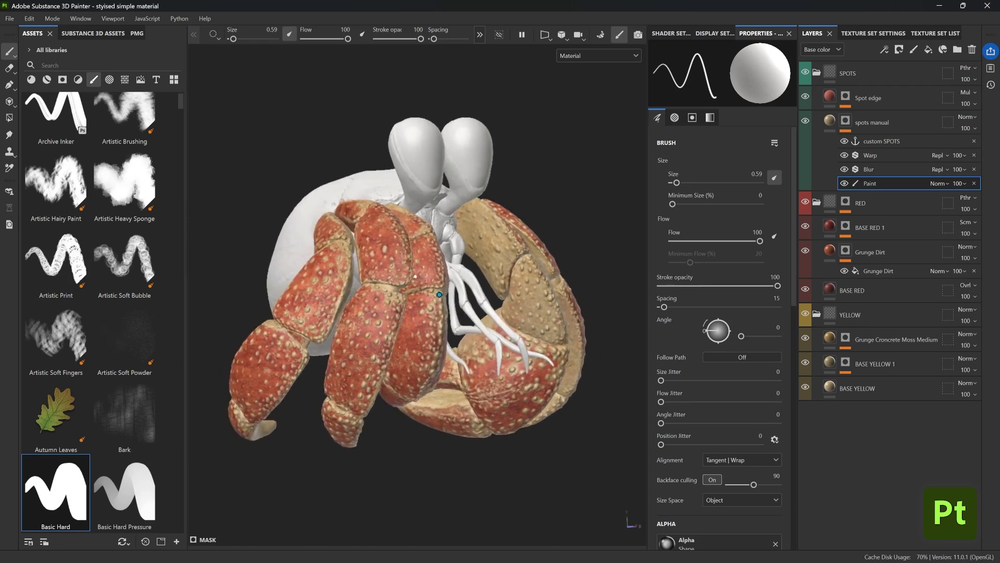
{"action": "left_click_drag", "start_coordinate": [580, 302], "coordinate": [520, 317], "text": "alt"}
{"action": "mouse_move", "coordinate": [406, 282]}
{"action": "left_mouse_down", "text": "alt"}
{"action": "mouse_move", "coordinate": [462, 309]}
{"action": "mouse_move", "coordinate": [513, 308]}
{"action": "mouse_move", "coordinate": [392, 293]}
{"action": "left_mouse_up", "text": "alt"}
Step: Collapse the SPOTS, RED and YELLOW layer folders
{"action": "left_click", "coordinate": [816, 72]}
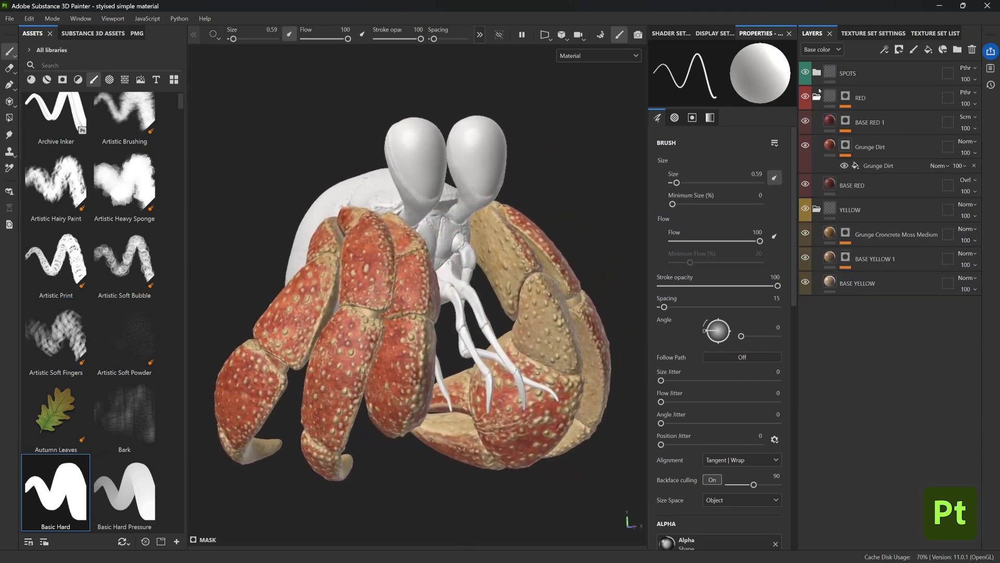
{"action": "left_click", "coordinate": [816, 97]}
{"action": "left_click", "coordinate": [817, 121]}
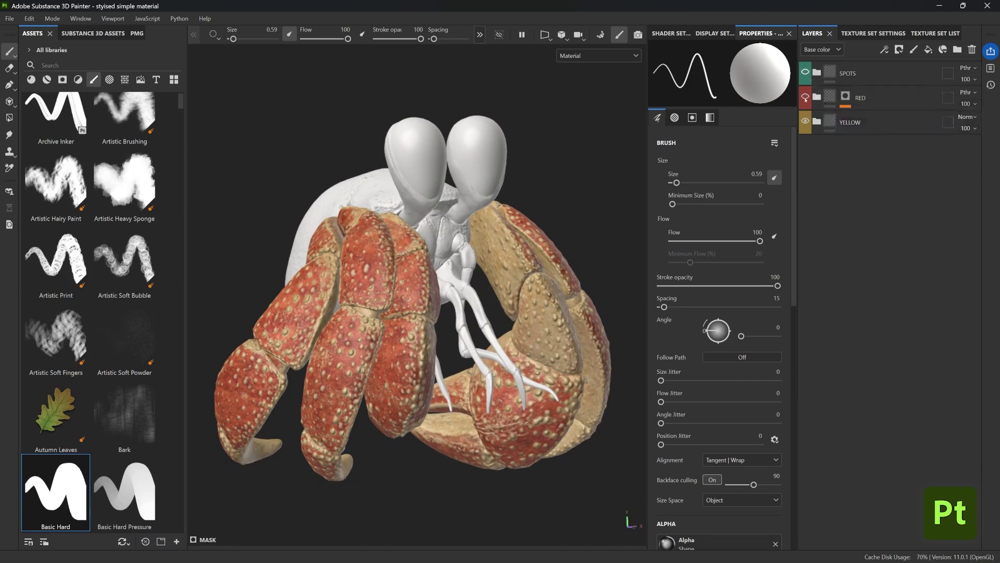
Step: Compare the crab with the YELLOW folder isolated and with the SPOTS, RED and YELLOW folders hidden and shown again
{"action": "left_click", "coordinate": [806, 121], "text": "alt"}
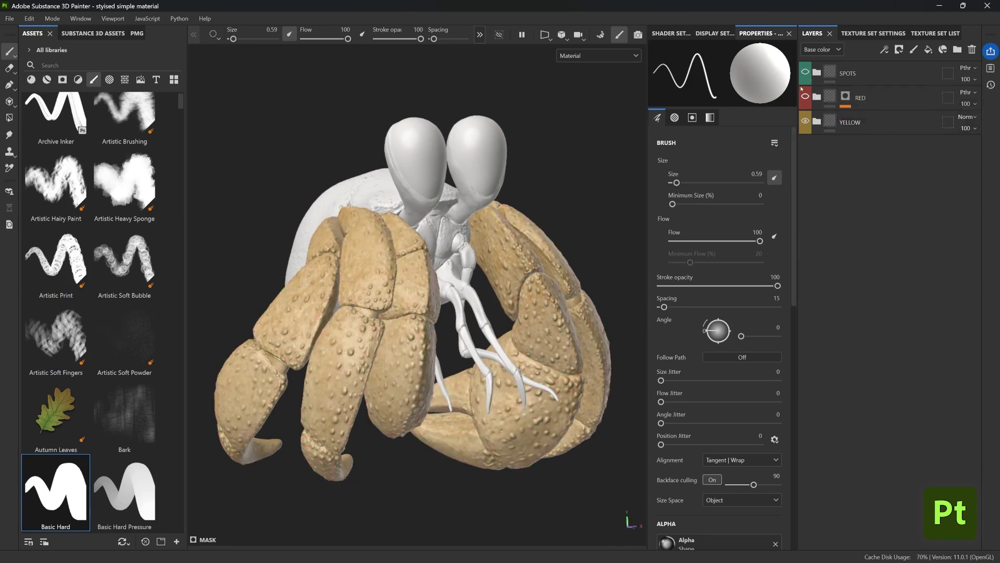
{"action": "left_click", "coordinate": [805, 96]}
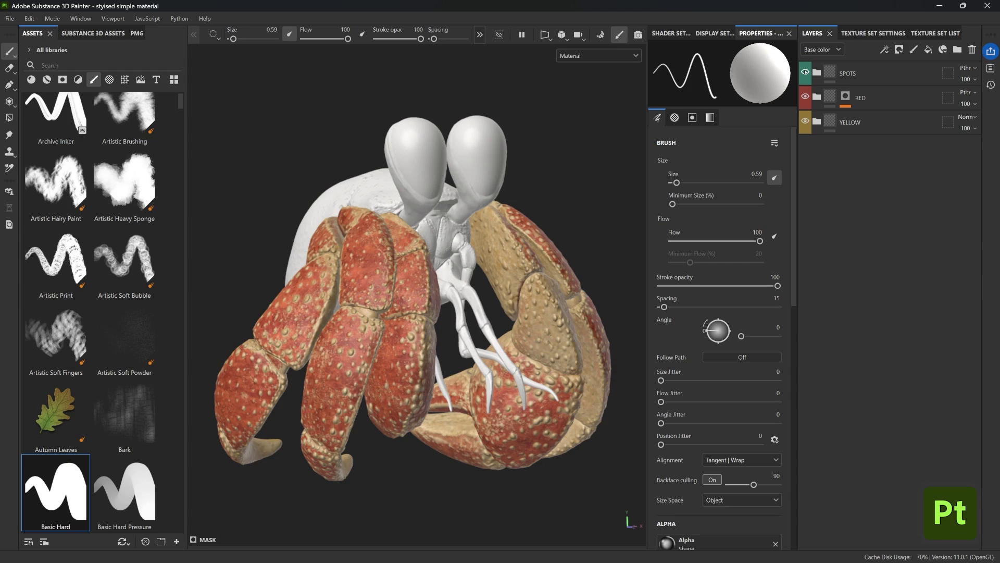
{"action": "scroll", "coordinate": [417, 294], "scroll_direction": "up", "scroll_amount": 4}
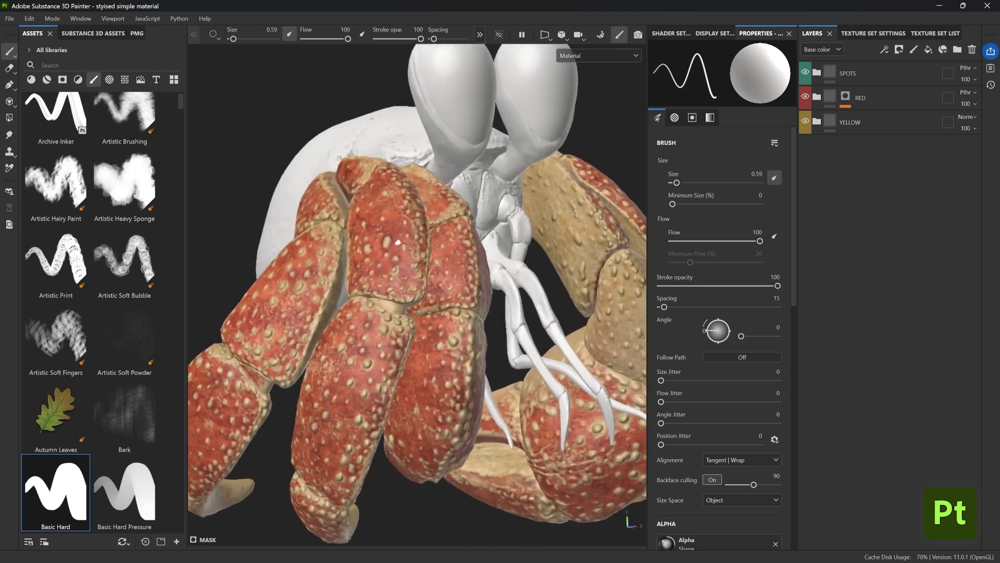
{"action": "left_click_drag", "start_coordinate": [805, 97], "coordinate": [806, 121]}
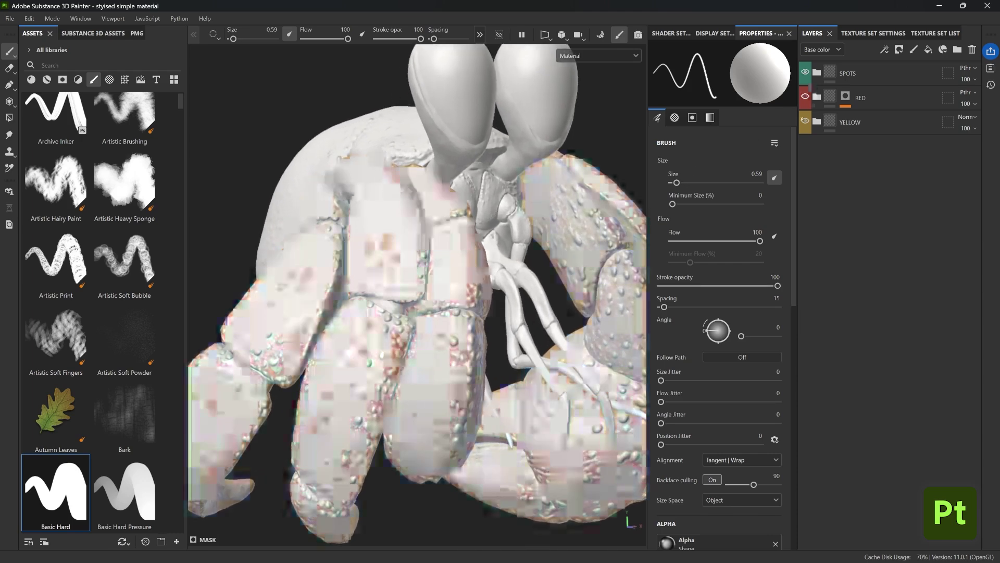
{"action": "left_click", "coordinate": [806, 73]}
{"action": "left_click", "coordinate": [806, 73]}
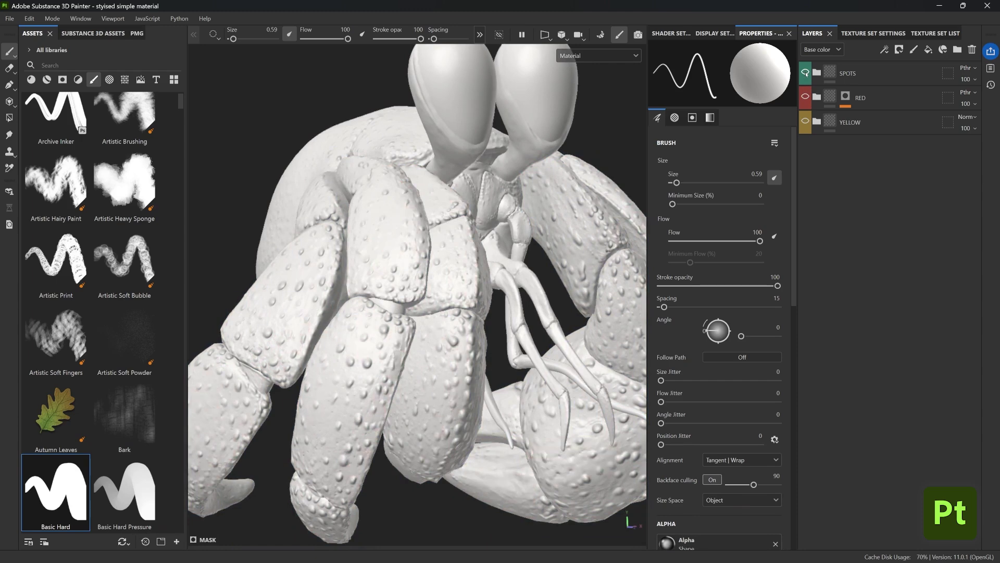
{"action": "left_click", "coordinate": [806, 100]}
{"action": "left_click", "coordinate": [805, 121]}
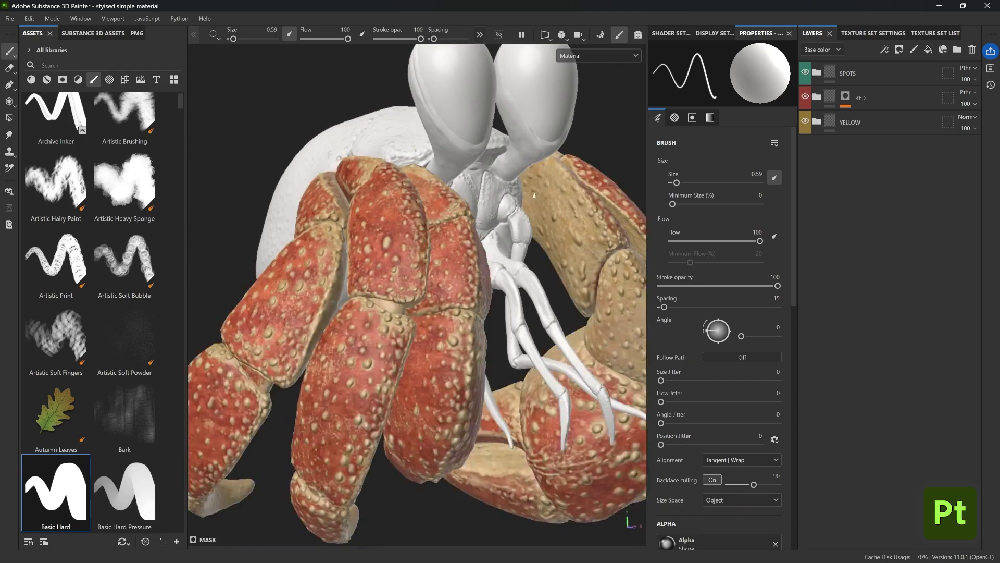
{"action": "scroll", "coordinate": [417, 295], "scroll_direction": "down", "scroll_amount": 5}
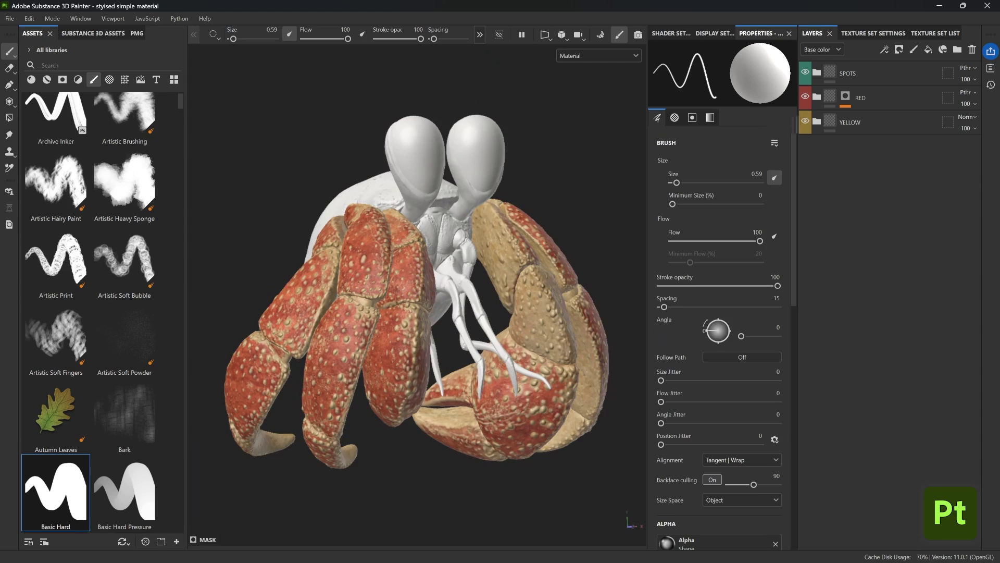
Step: Expand the YELLOW folder and show the mask effects of its two upper layers
{"action": "left_click", "coordinate": [817, 121]}
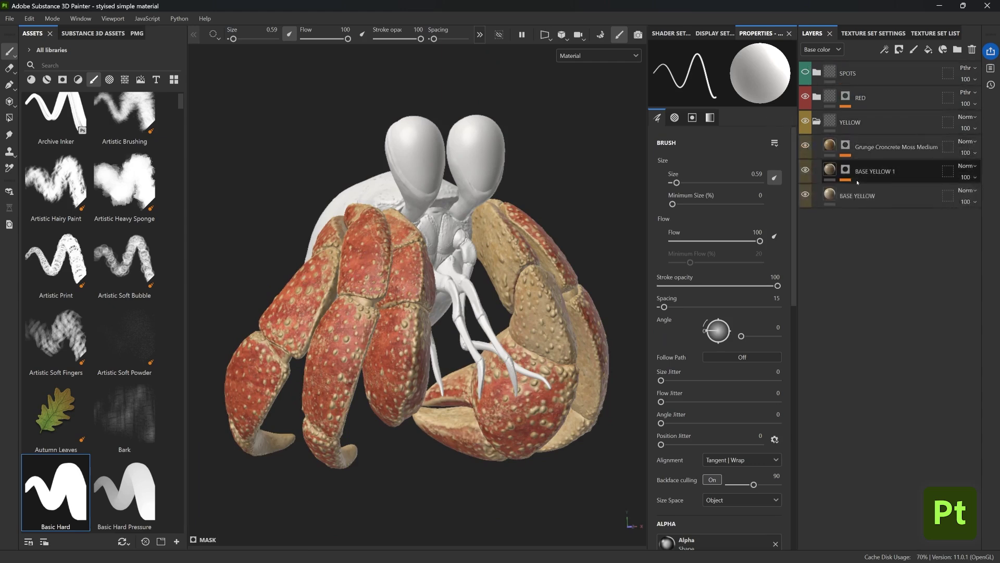
{"action": "left_click", "coordinate": [834, 194]}
{"action": "left_click", "coordinate": [834, 176]}
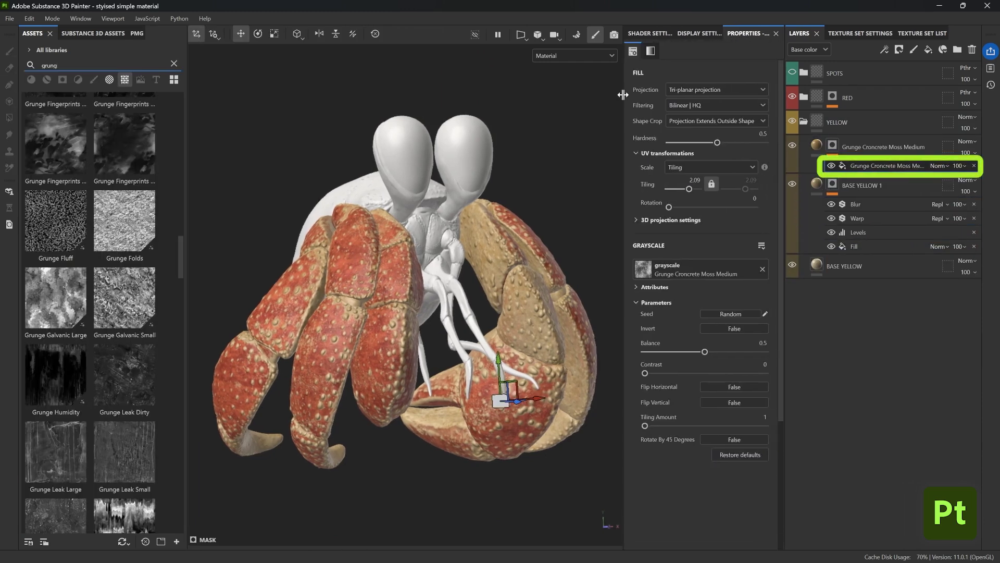
Step: Set the Grunge Croncrete Moss Medium mask fill to Tri-planar projection and shift its projection slightly upward on the large claw
{"action": "left_click_drag", "start_coordinate": [623, 94], "coordinate": [619, 94]}
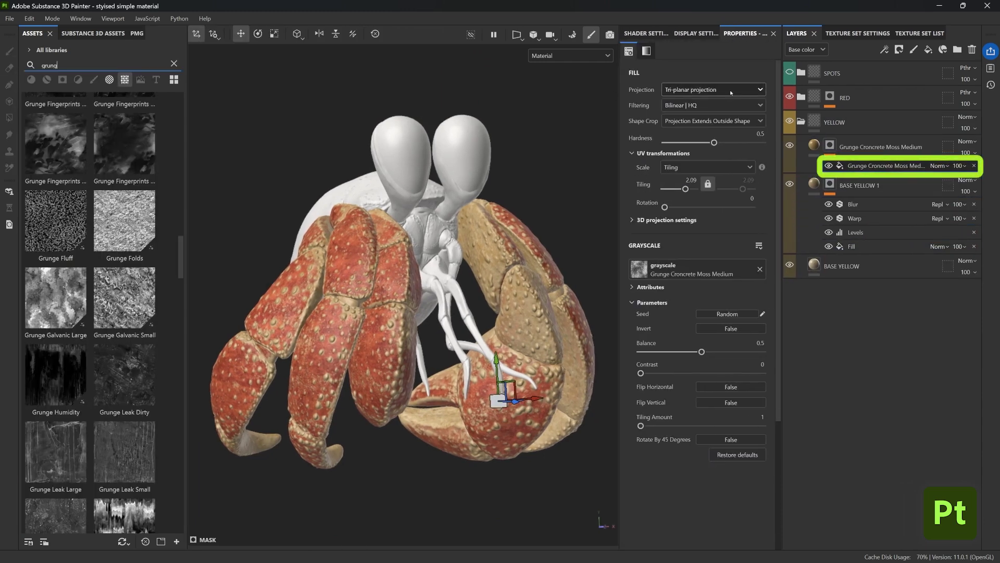
{"action": "left_click", "coordinate": [708, 90]}
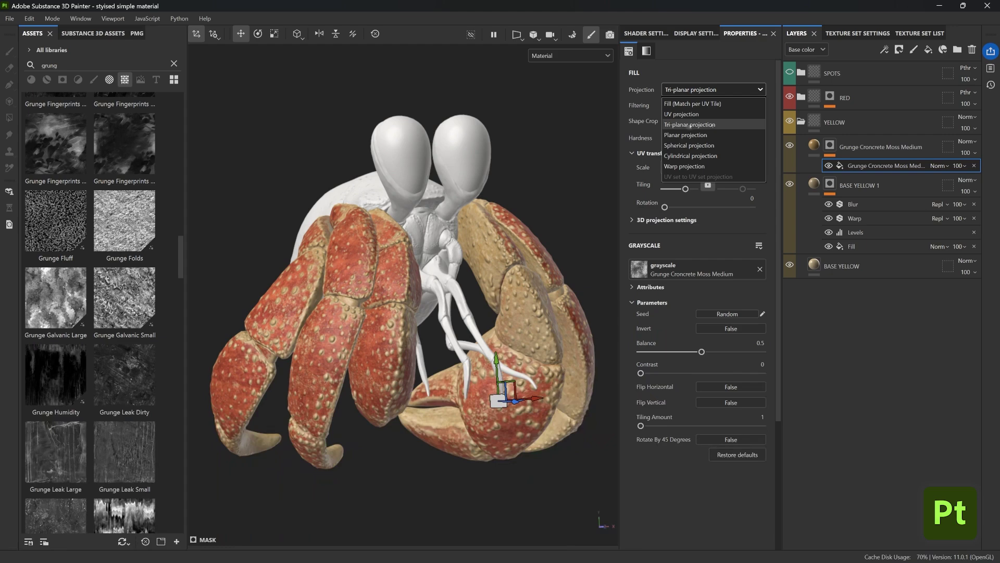
{"action": "left_click", "coordinate": [743, 126]}
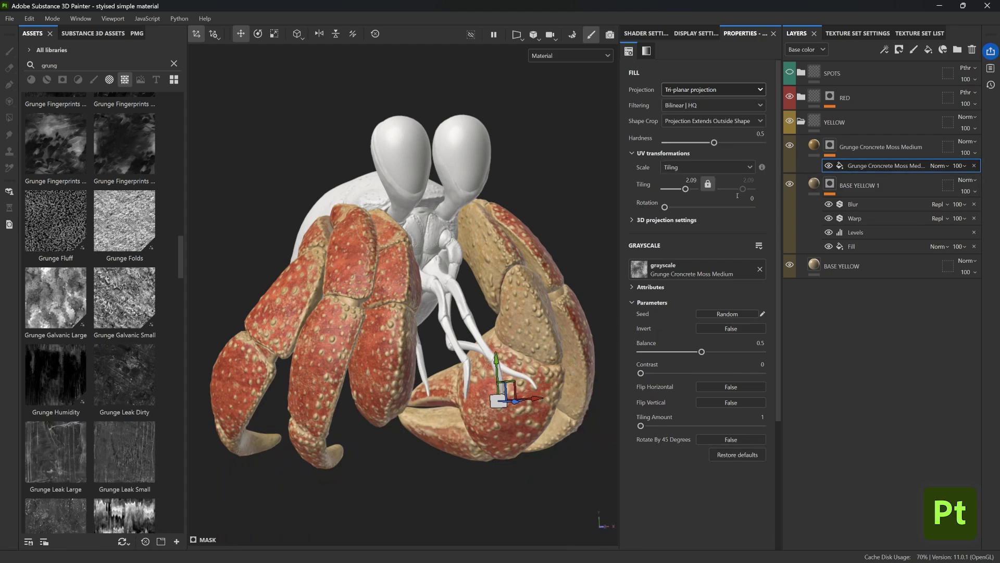
{"action": "left_click_drag", "start_coordinate": [499, 400], "coordinate": [515, 385]}
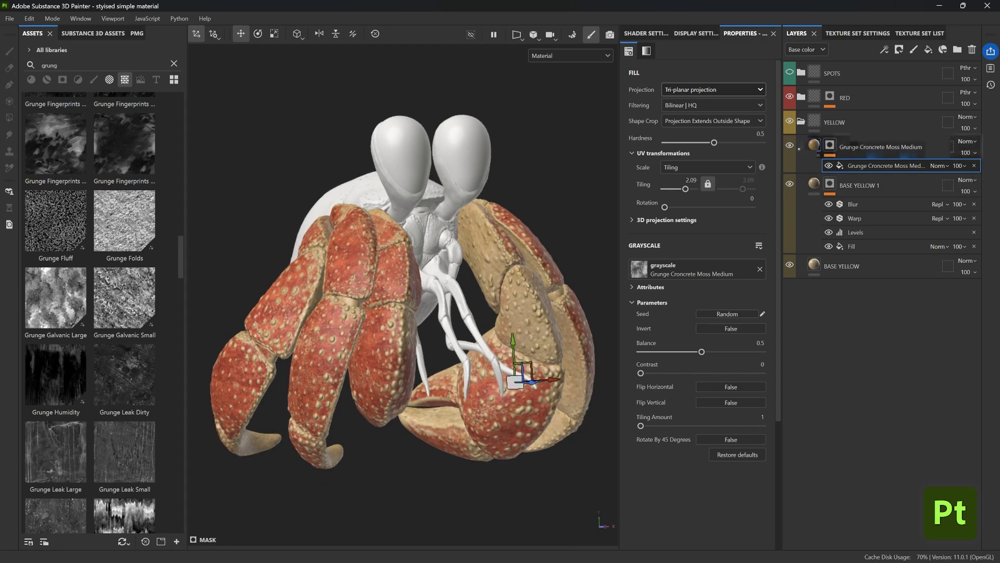
Step: Rename the BASE YELLOW 1 layer as COLOUR VARIATION
{"action": "double_click", "coordinate": [862, 185]}
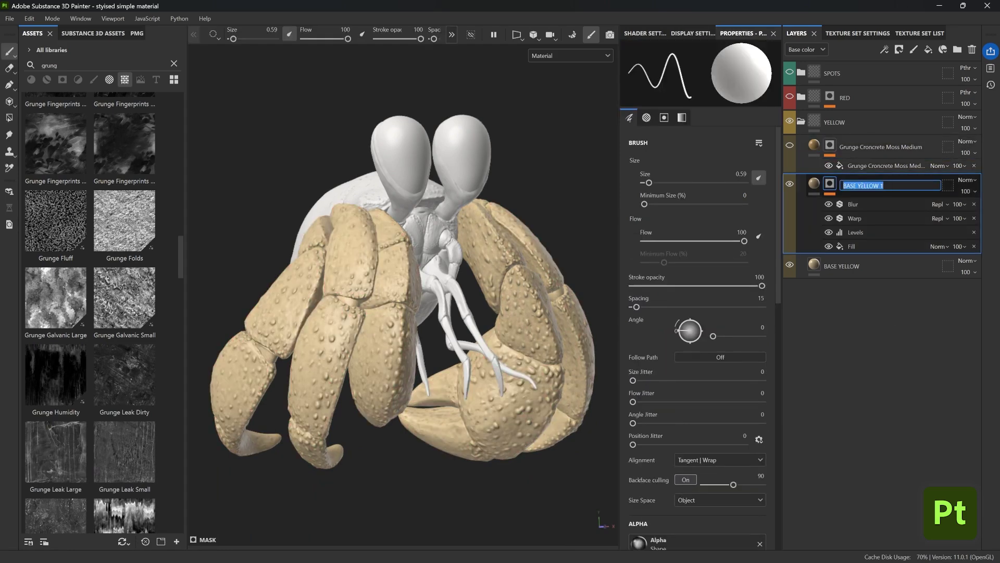
{"action": "type", "text": "COLOUR VARIATION"}
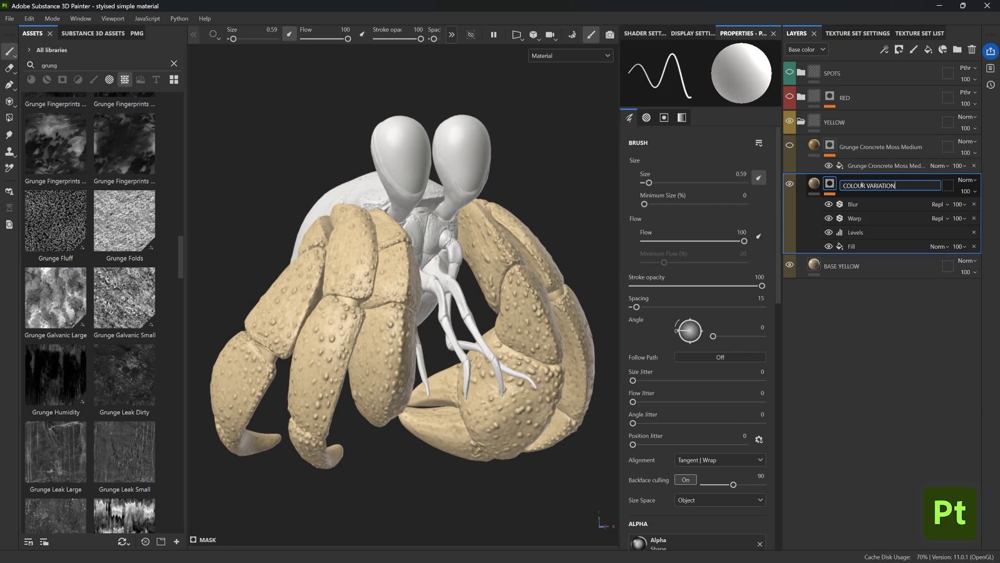
{"action": "key", "text": "Return"}
Step: Show the Grunge Croncrete Moss Medium layer and rename it as DARKER YELLOW
{"action": "left_click", "coordinate": [790, 145]}
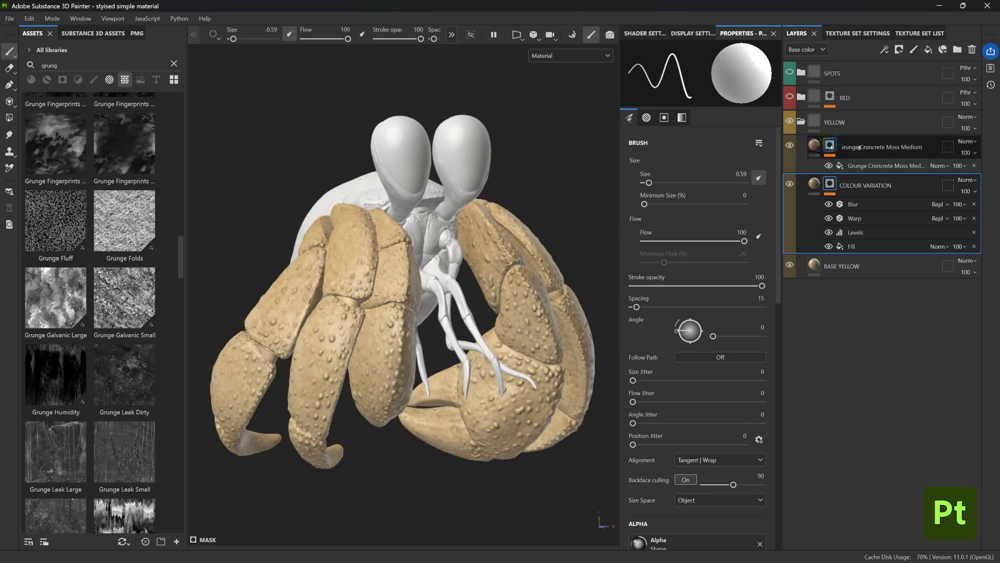
{"action": "double_click", "coordinate": [908, 147]}
{"action": "type", "text": "DARKER YELLOW"}
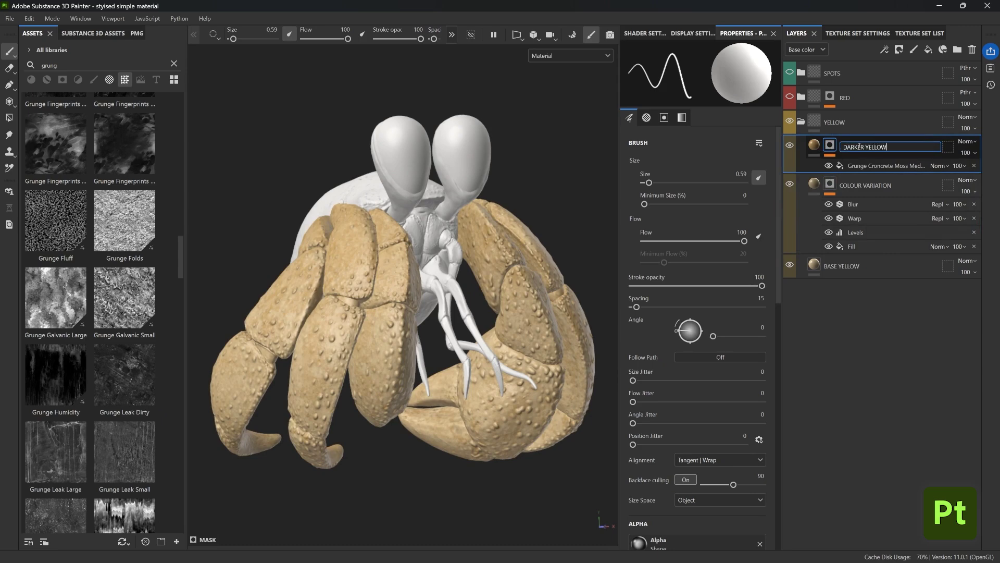
{"action": "key", "text": "Return"}
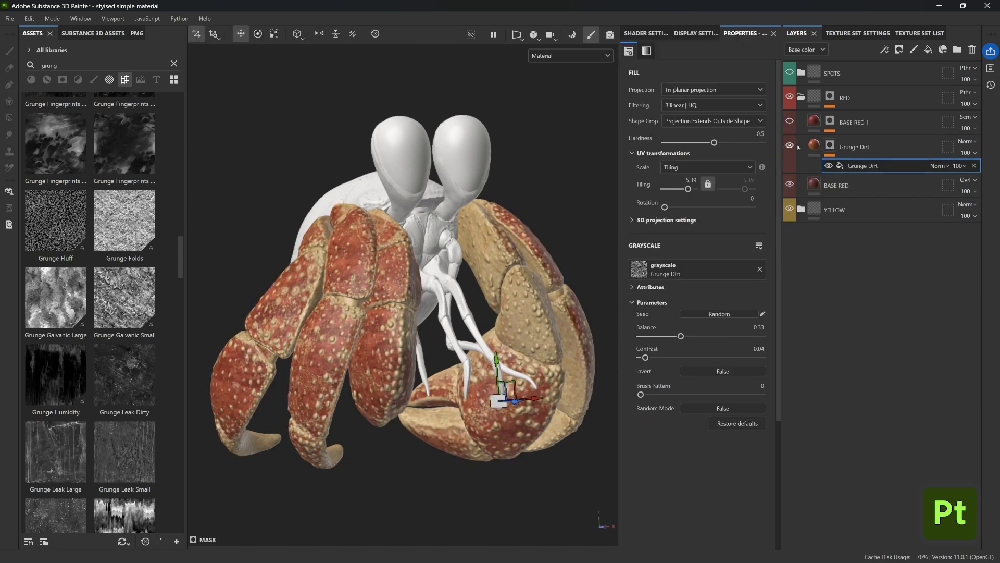
Step: Rename the Grunge Dirt layer in the RED folder as LIGHTER REDS
{"action": "left_click", "coordinate": [854, 146]}
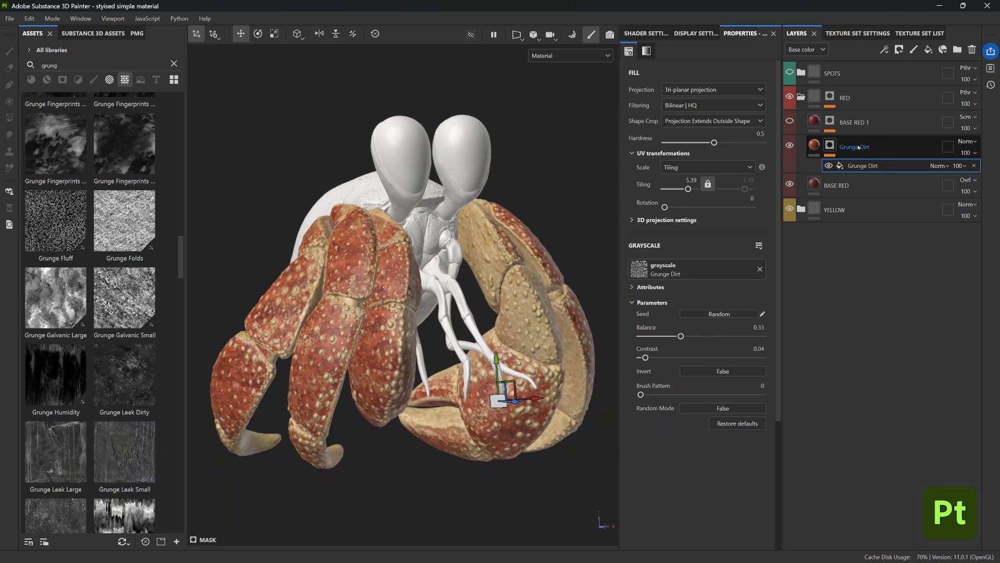
{"action": "double_click", "coordinate": [858, 146]}
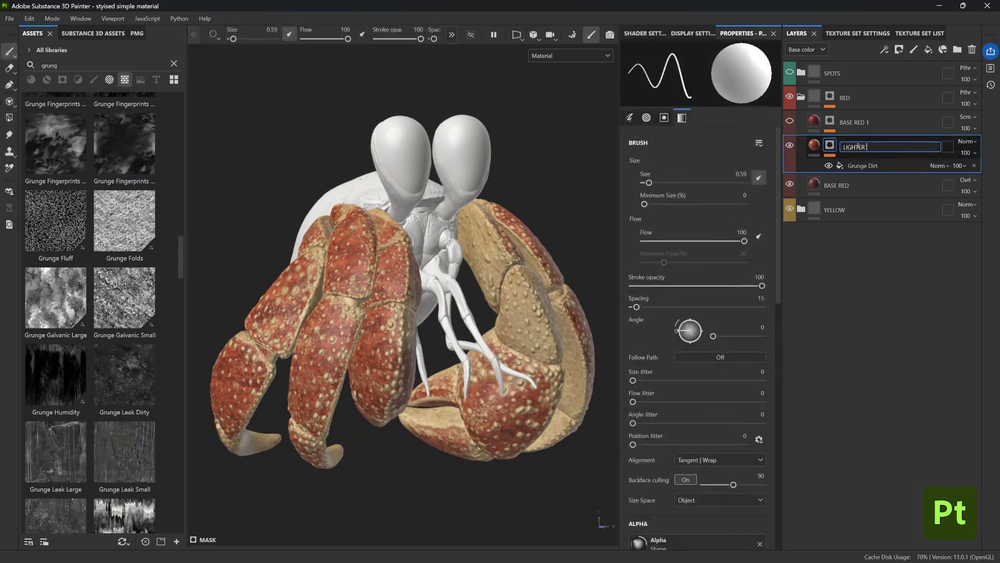
{"action": "key", "text": "Return"}
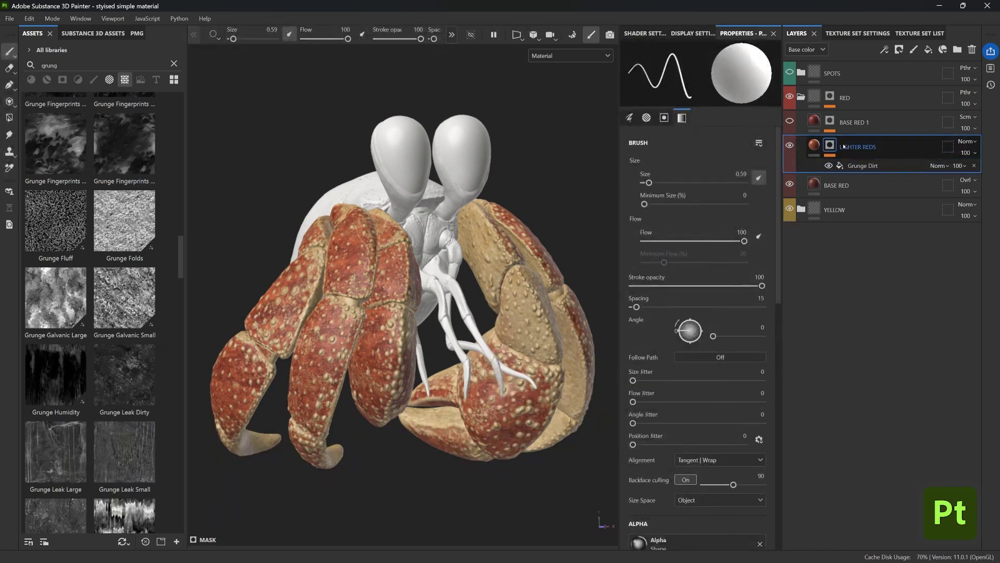
Step: Show the BASE RED 1 layer with its Curvature mask effect and rename the LIGHTER REDS layer as LIGHTER REDS 01
{"action": "left_click", "coordinate": [789, 121]}
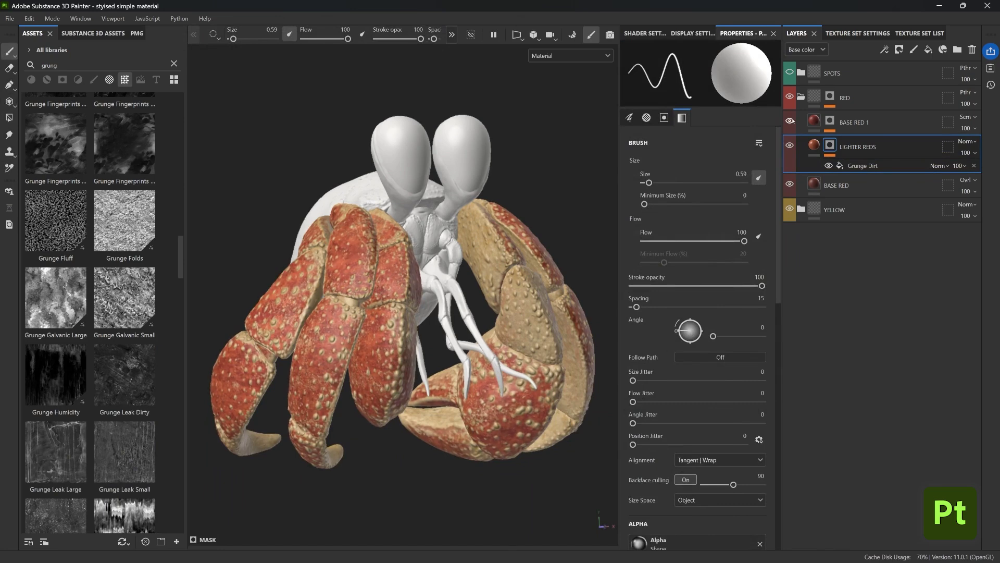
{"action": "left_click", "coordinate": [830, 120]}
{"action": "left_click", "coordinate": [869, 162]}
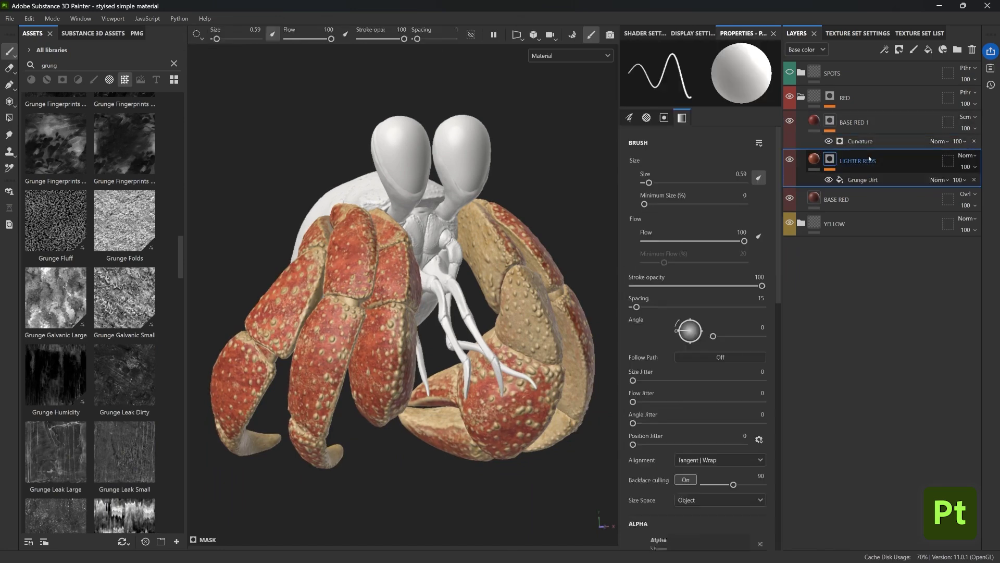
{"action": "double_click", "coordinate": [869, 161]}
{"action": "key", "text": "ctrl+c"}
{"action": "left_click", "coordinate": [898, 161]}
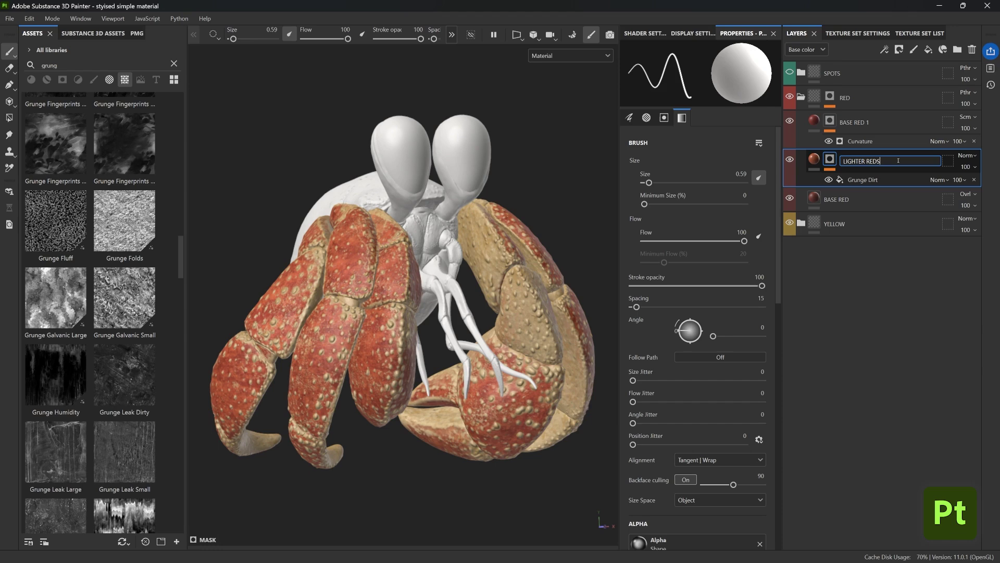
{"action": "key", "text": "Return"}
Step: Rename the BASE RED 1 layer as LIGHTER REDS 02
{"action": "left_click", "coordinate": [854, 122]}
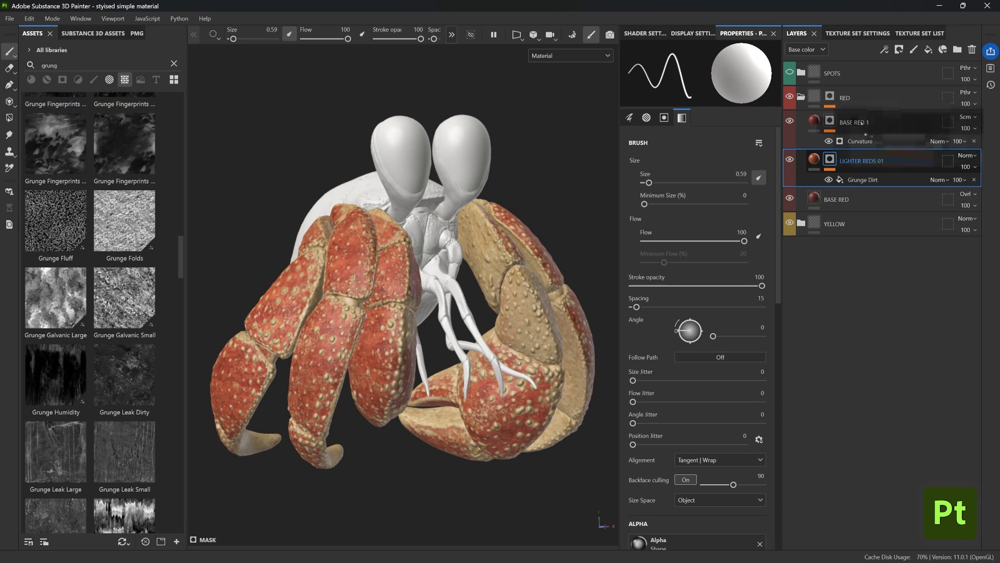
{"action": "double_click", "coordinate": [857, 123]}
{"action": "key", "text": "ctrl+v"}
{"action": "type", "text": "02"}
{"action": "key", "text": "Return"}
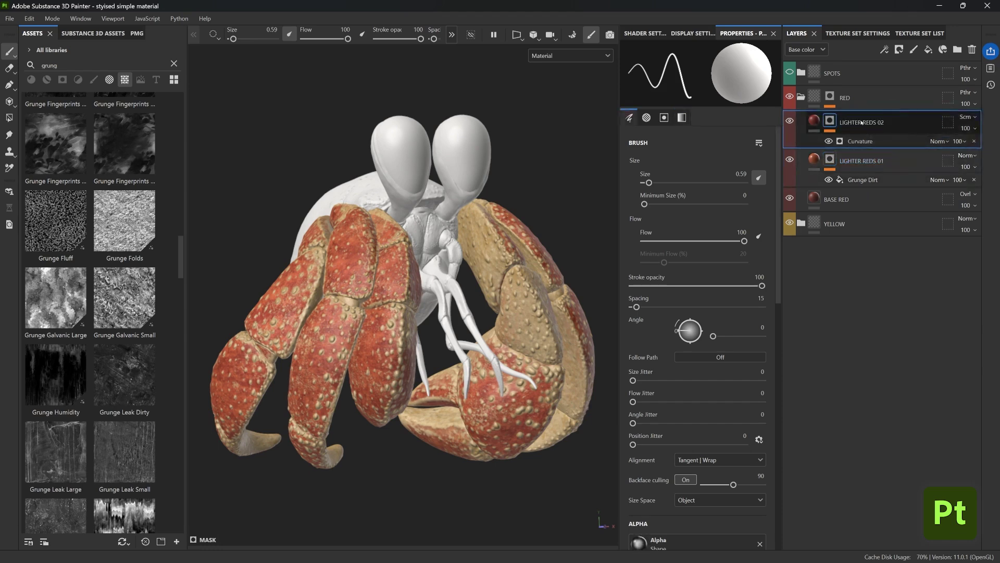
Step: Review the LIGHTER REDS 02 and LIGHTER REDS 01 fills, toggle LIGHTER REDS 02's visibility, and collapse the RED folder
{"action": "left_click", "coordinate": [814, 121]}
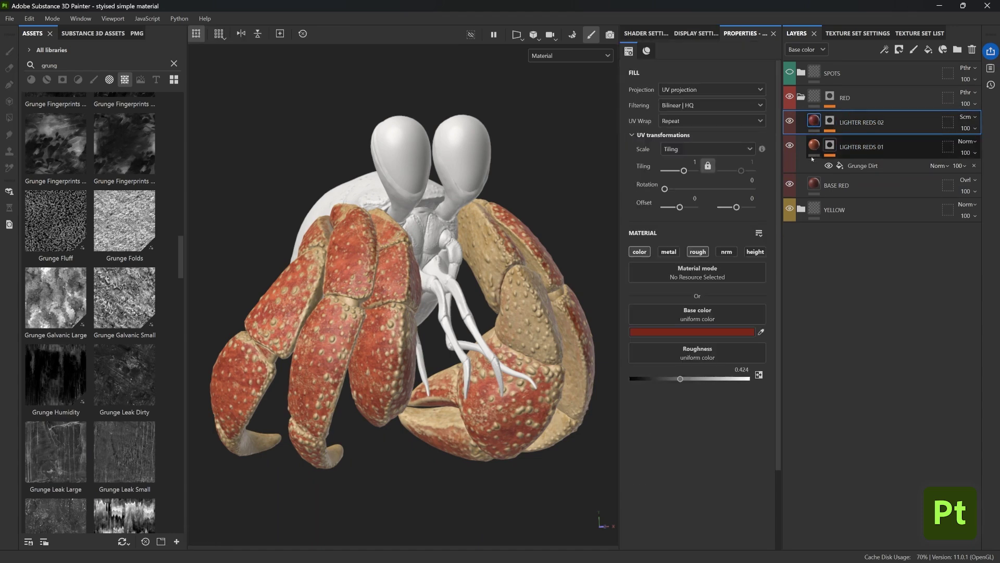
{"action": "left_click", "coordinate": [813, 147]}
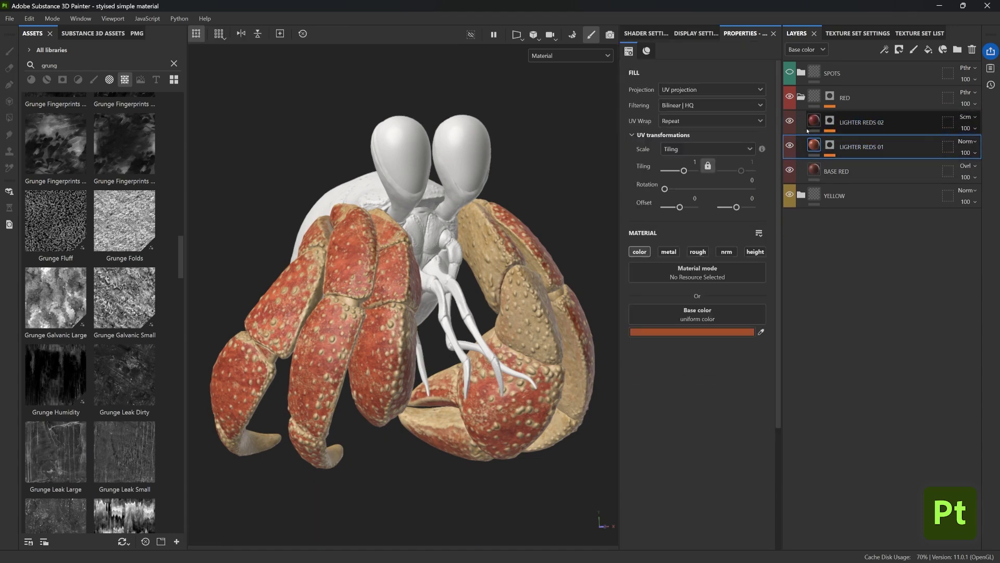
{"action": "left_click", "coordinate": [789, 121]}
{"action": "left_click", "coordinate": [790, 122]}
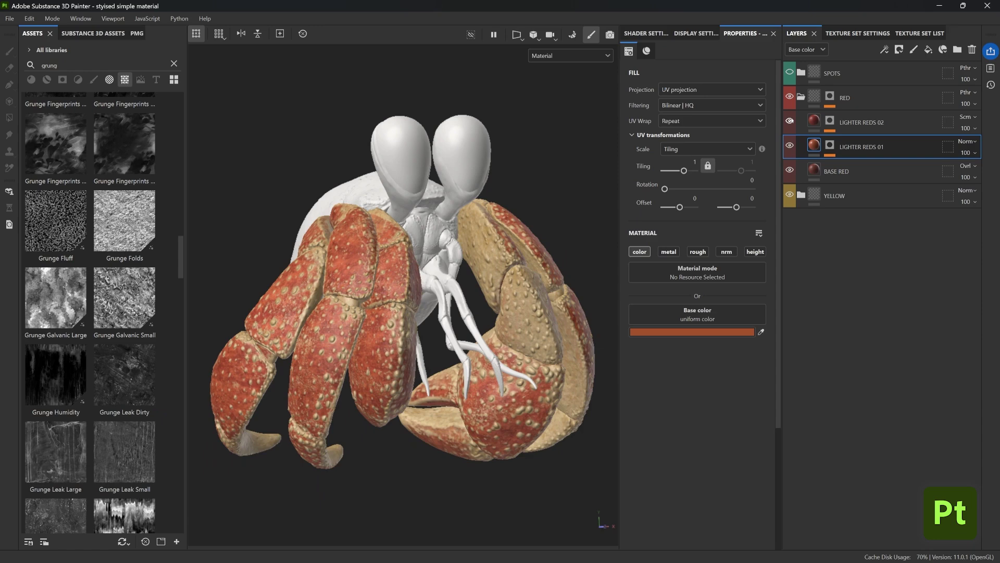
{"action": "left_click", "coordinate": [801, 97]}
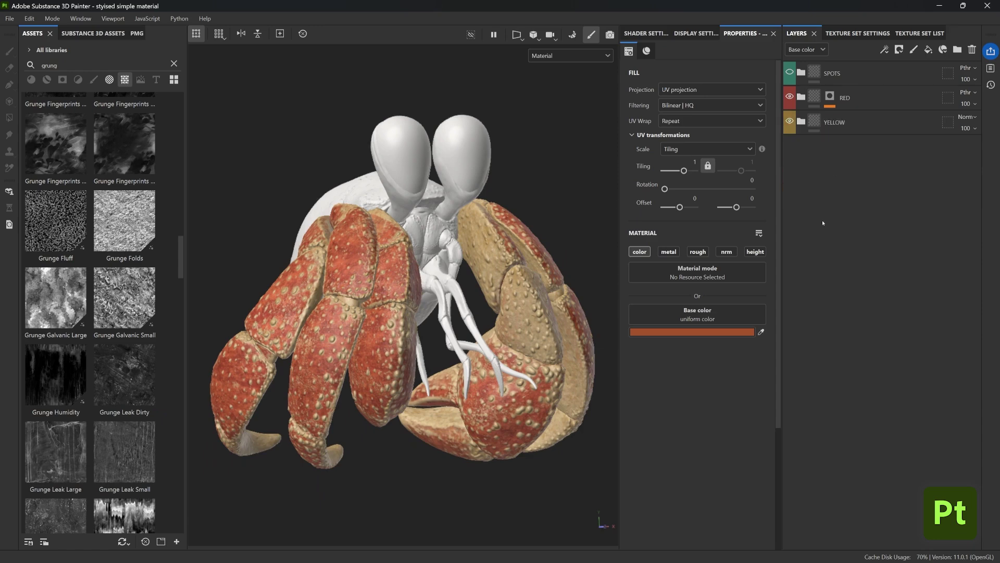
Step: Show the RED folder's mask effects and rename the Grunge Croncrete Paint Leak effect as EXTRA DIRT
{"action": "left_click", "coordinate": [830, 97]}
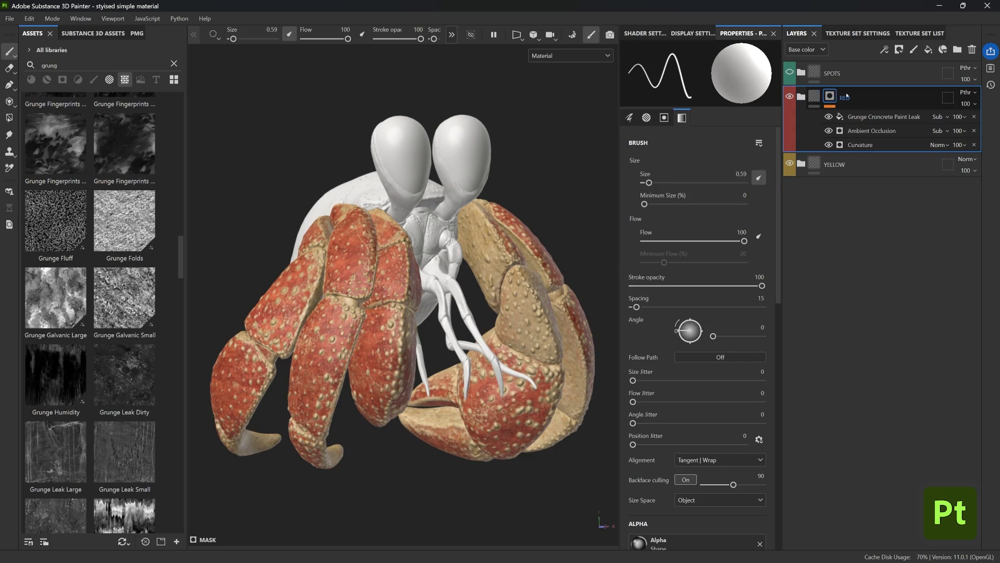
{"action": "left_click", "coordinate": [835, 97], "text": "shift"}
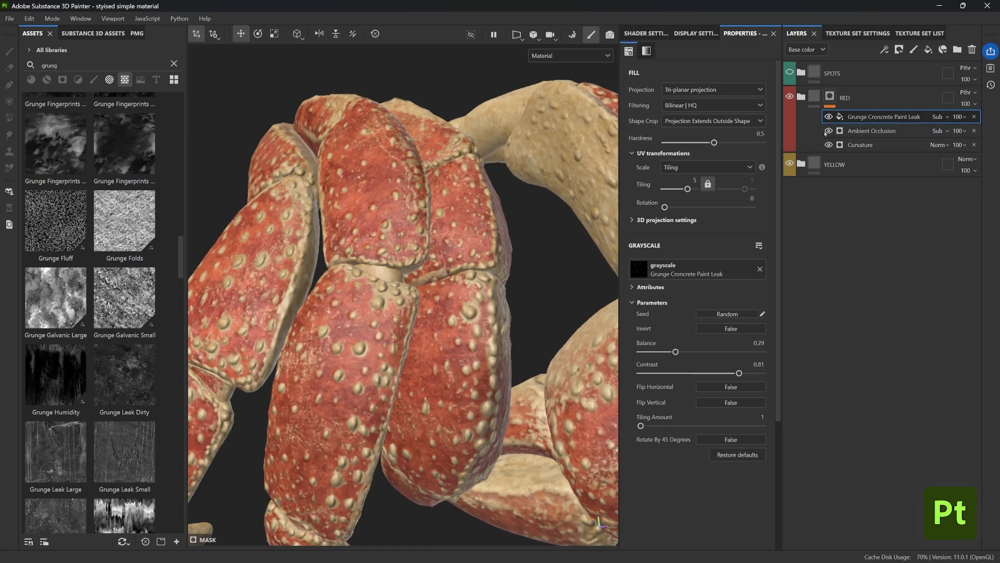
{"action": "double_click", "coordinate": [886, 117]}
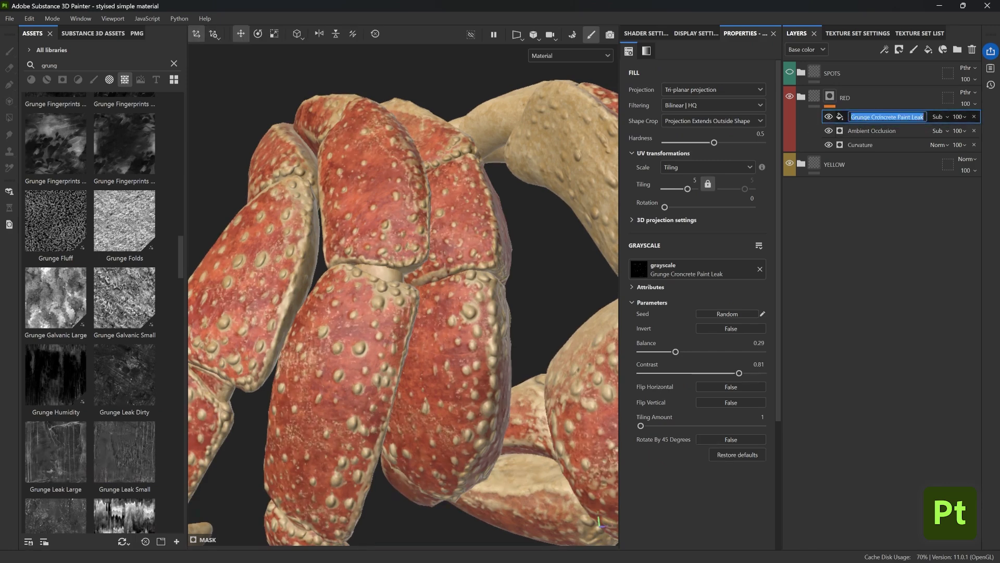
{"action": "type", "text": "EXTRA DIRT"}
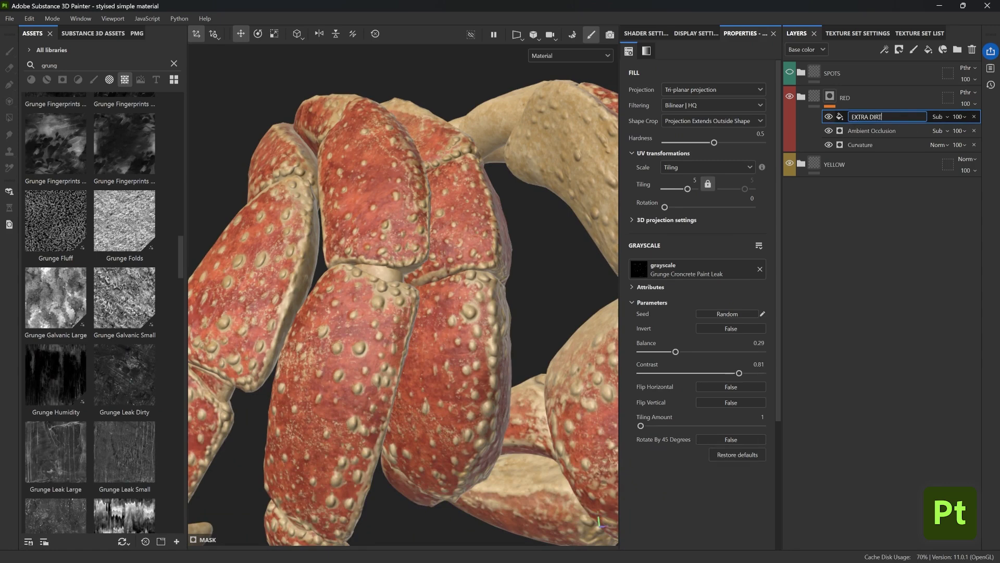
{"action": "key", "text": "Return"}
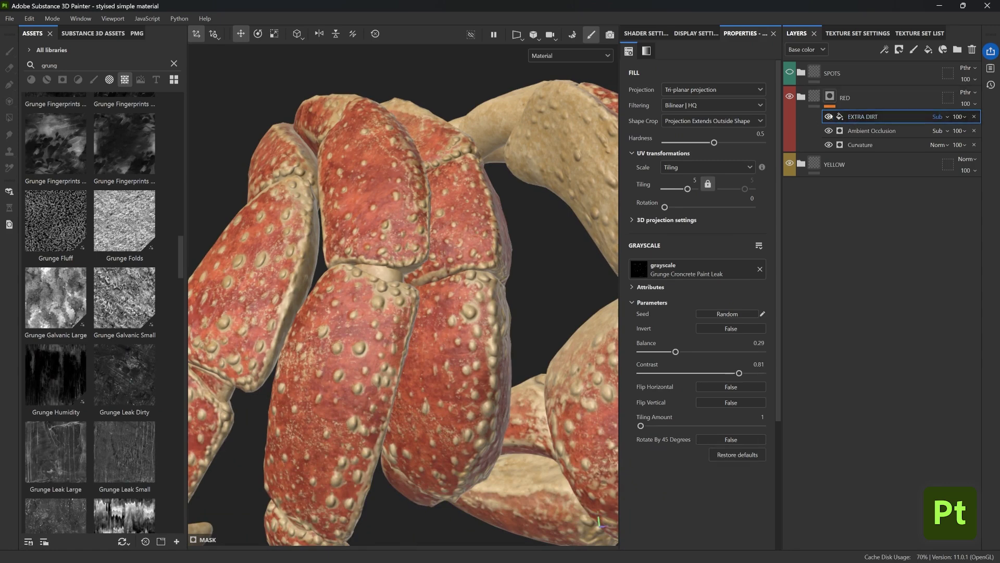
Step: Rename the EXTRA DIRT mask effect as EXTRA VARIATION, toggling its visibility to compare the red surface
{"action": "left_click", "coordinate": [830, 116]}
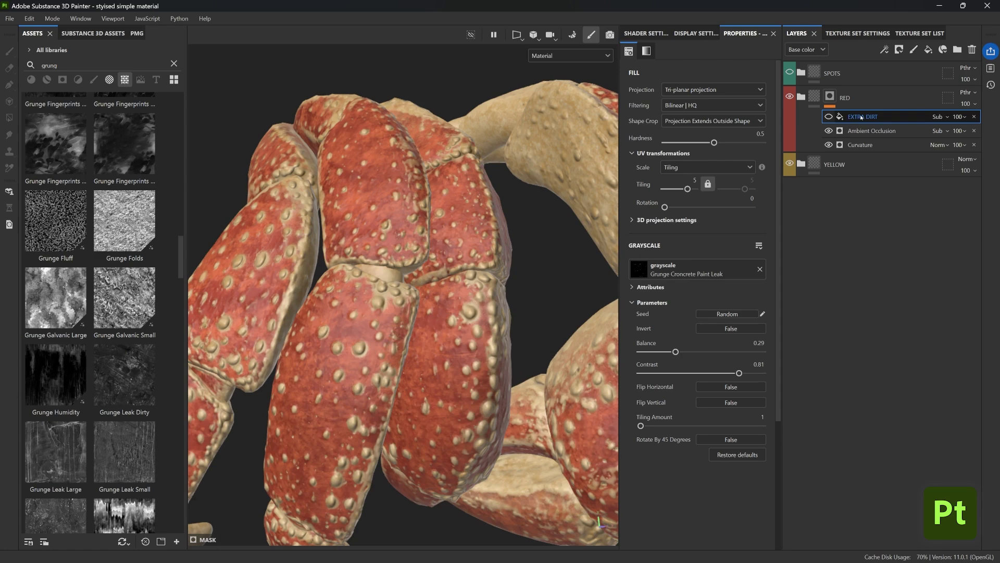
{"action": "double_click", "coordinate": [869, 117]}
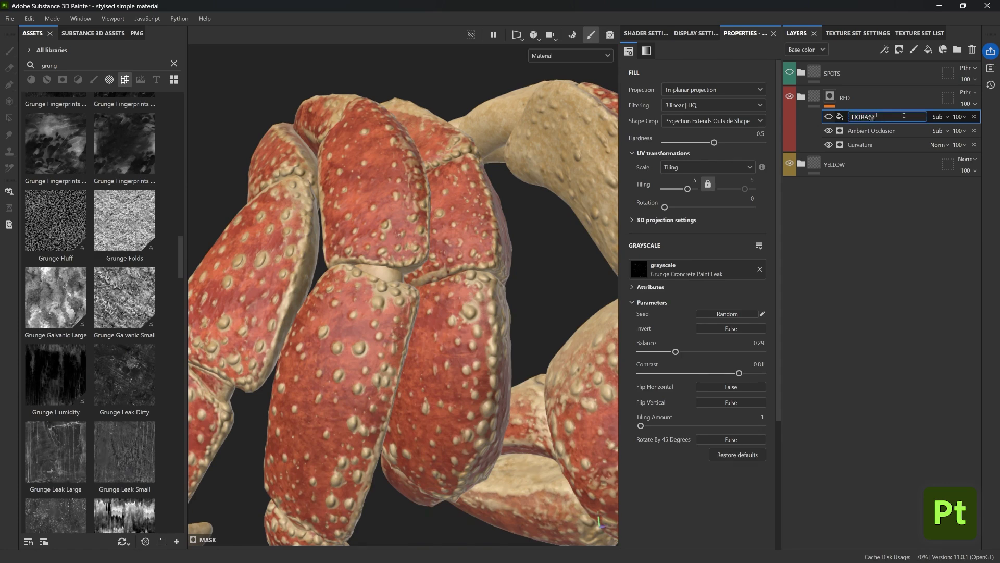
{"action": "type", "text": "VARIATION"}
{"action": "key", "text": "Return"}
{"action": "left_click", "coordinate": [829, 117]}
Step: Make the SPOTS folder visible, expand it and rename it as CUSTOM SPOTS
{"action": "left_click", "coordinate": [814, 96]}
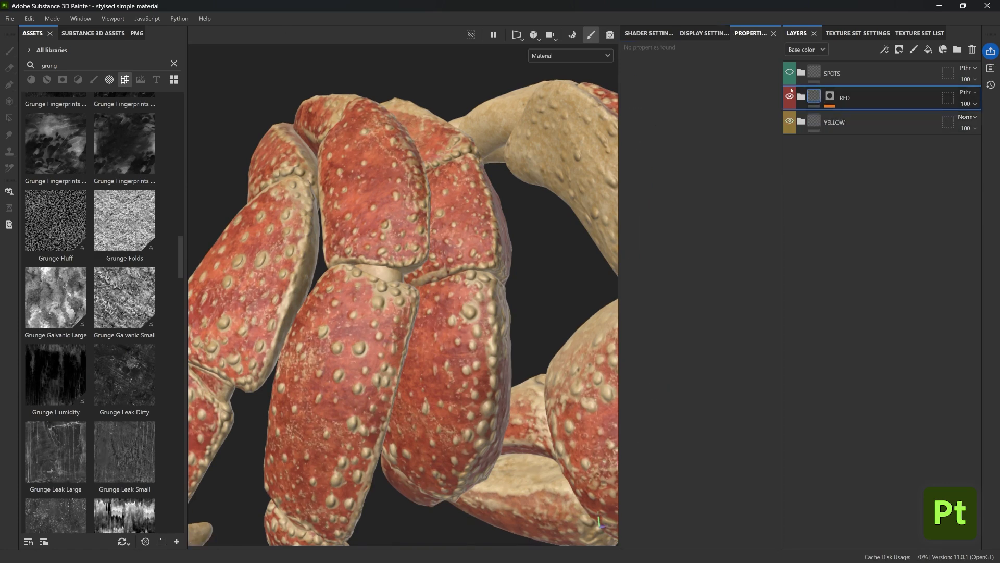
{"action": "left_click", "coordinate": [790, 72]}
{"action": "left_click", "coordinate": [801, 73]}
{"action": "double_click", "coordinate": [829, 71]}
{"action": "type", "text": "CUSTOM"}
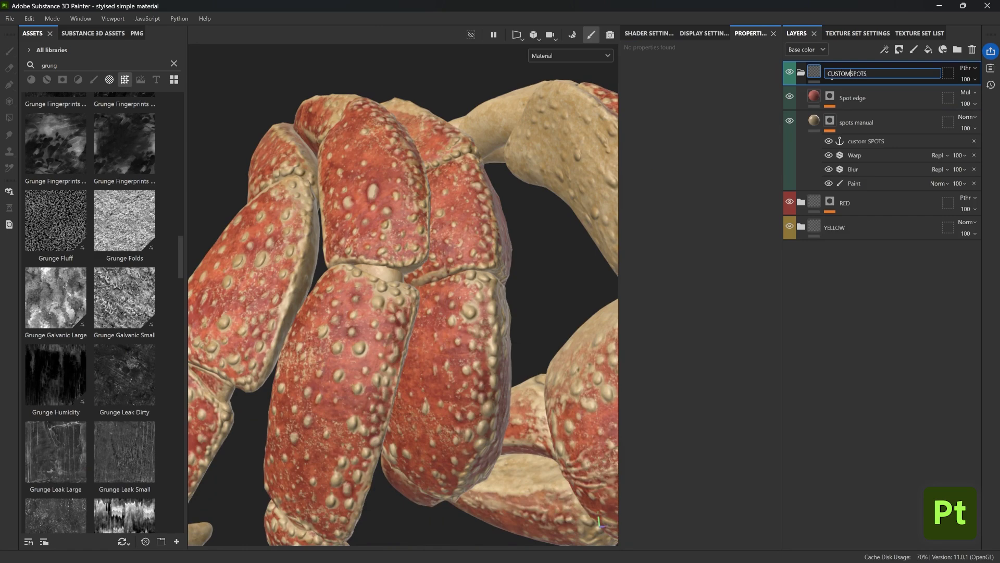
{"action": "key", "text": "Return"}
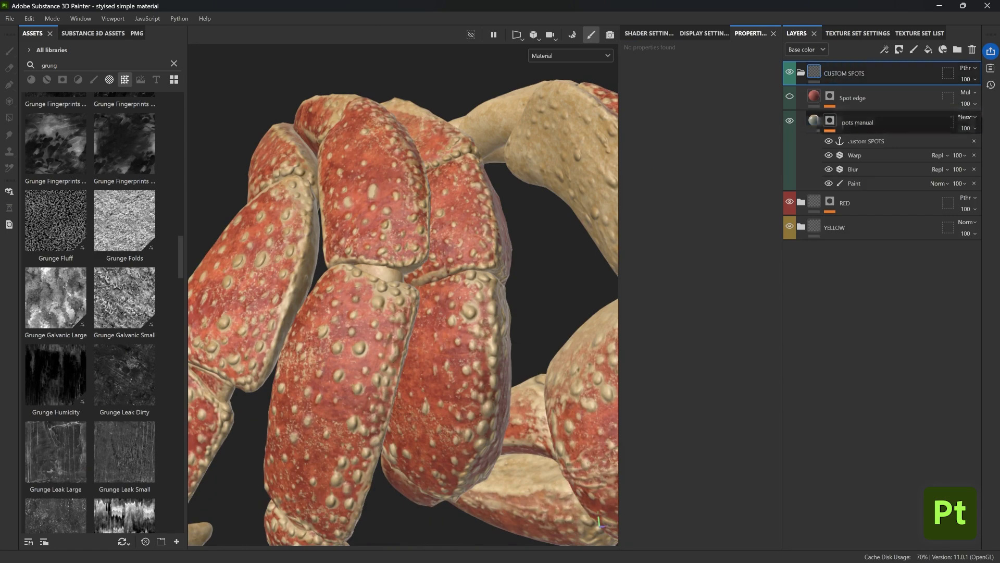
Step: Paint trial freehand strokes across the front claws in the spots manual mask's Paint effect and show the Spot edge layer
{"action": "left_click", "coordinate": [845, 183]}
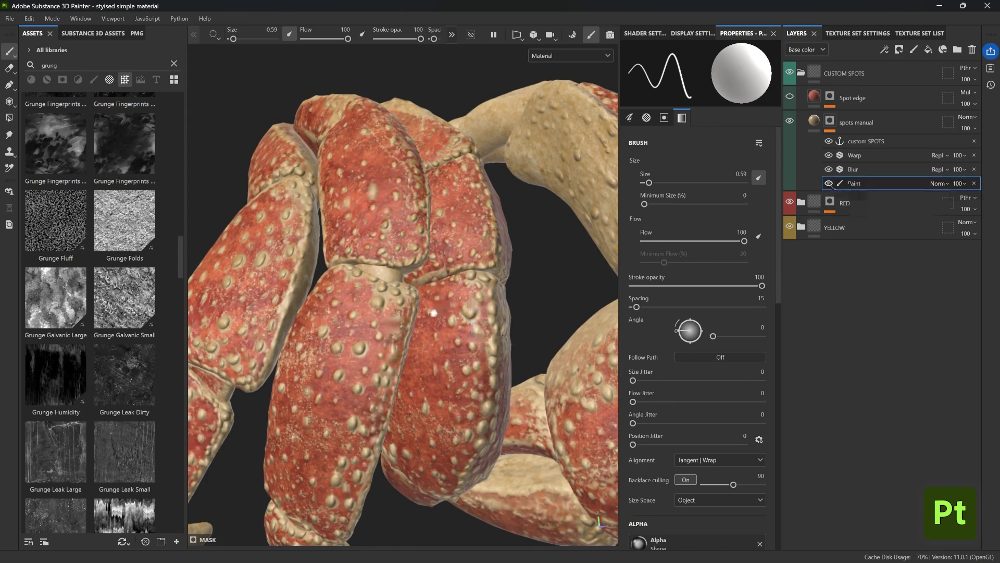
{"action": "mouse_move", "coordinate": [443, 307]}
{"action": "left_mouse_down"}
{"action": "mouse_move", "coordinate": [426, 328]}
{"action": "mouse_move", "coordinate": [336, 345]}
{"action": "mouse_move", "coordinate": [388, 318]}
{"action": "mouse_move", "coordinate": [373, 306]}
{"action": "left_mouse_up"}
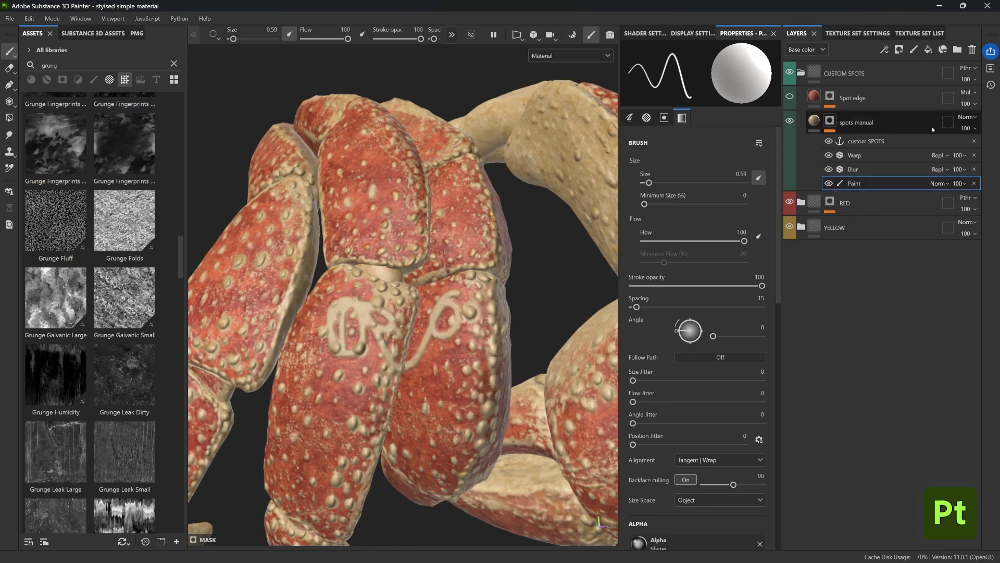
{"action": "left_click", "coordinate": [791, 97]}
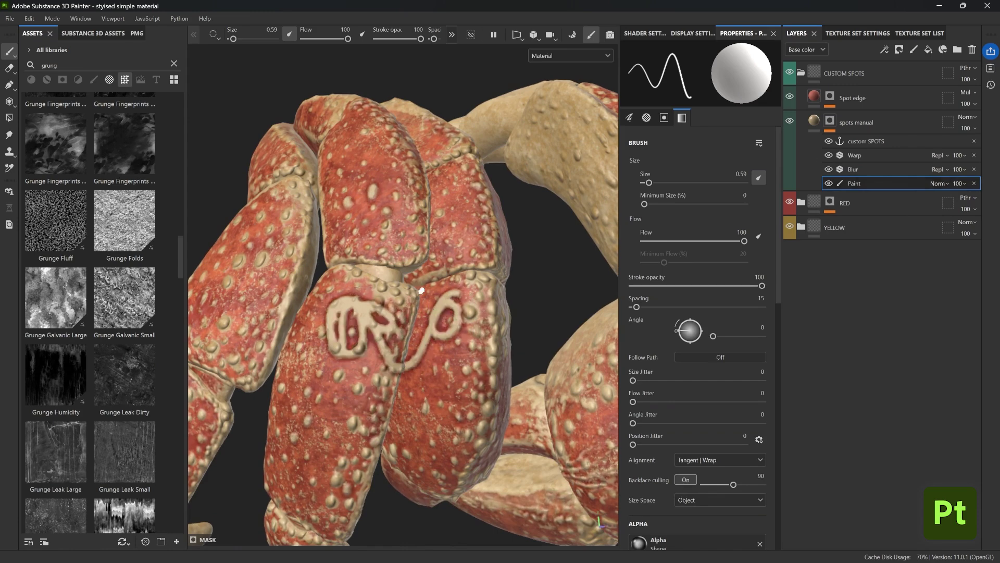
Step: Replace the Paint effect in the spots manual mask with a new paint effect named PAINT HERE
{"action": "double_click", "coordinate": [857, 184]}
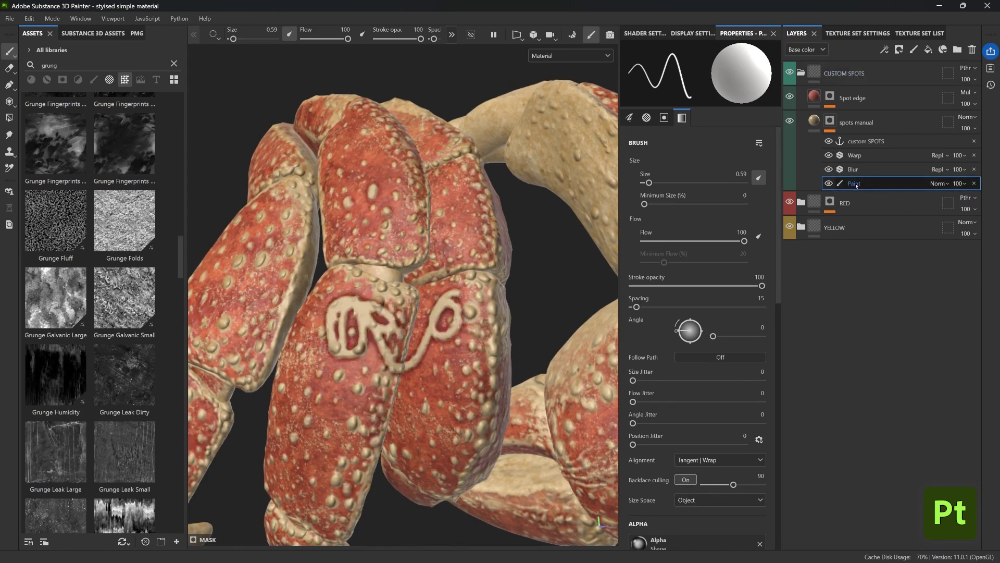
{"action": "left_click", "coordinate": [973, 184]}
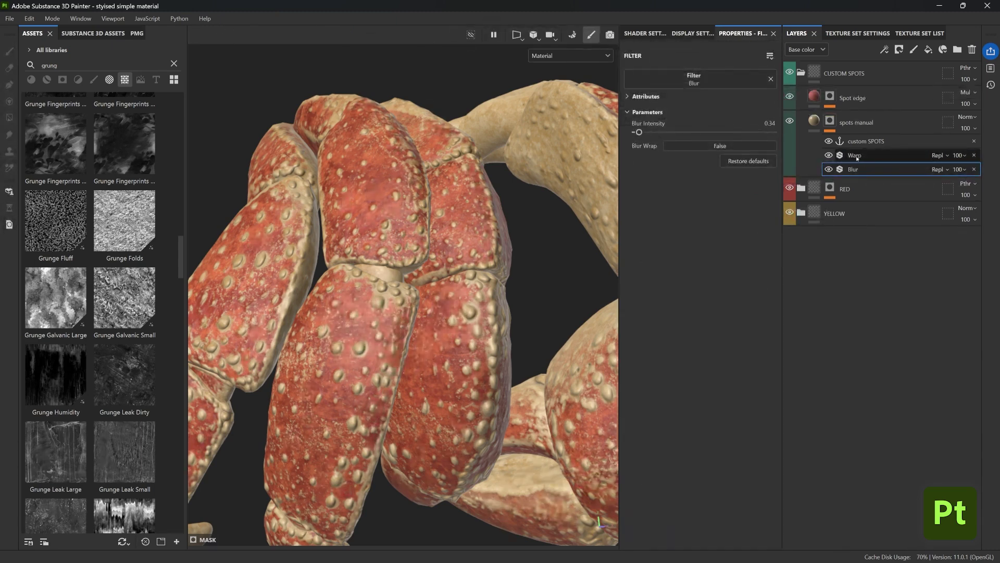
{"action": "left_click", "coordinate": [884, 50]}
{"action": "left_click", "coordinate": [897, 76]}
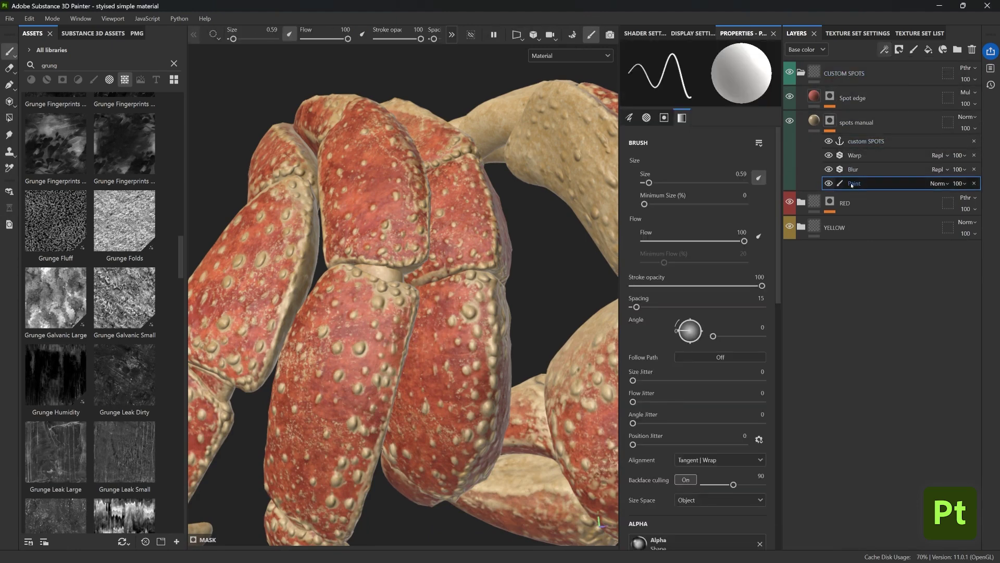
{"action": "double_click", "coordinate": [852, 184]}
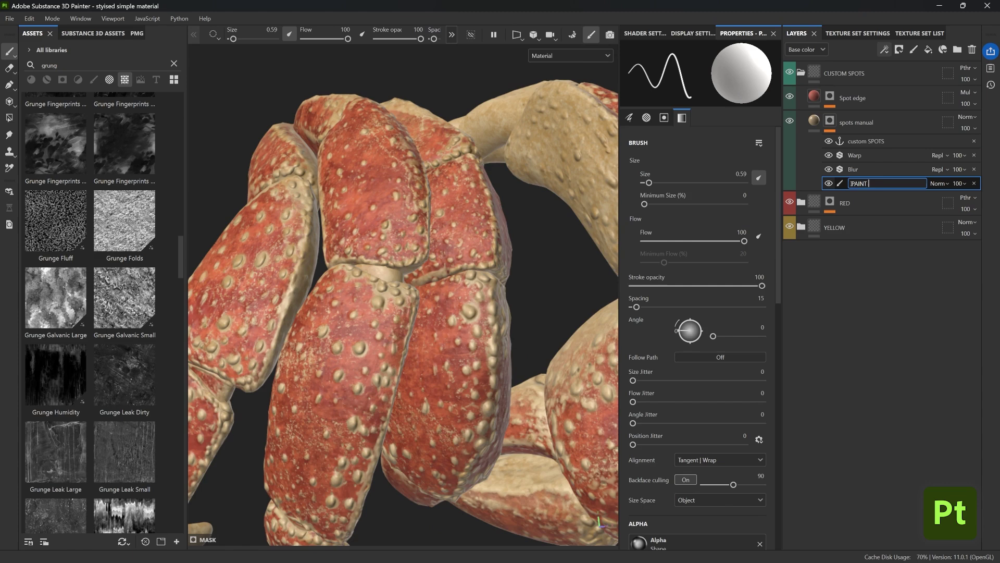
{"action": "type", "text": "PAINT HERE"}
{"action": "key", "text": "Return"}
Step: Examine the spots manual and Spot edge fills and mask effects, including the anchor point referenced by Spot edge's Fill effect
{"action": "left_click", "coordinate": [815, 122]}
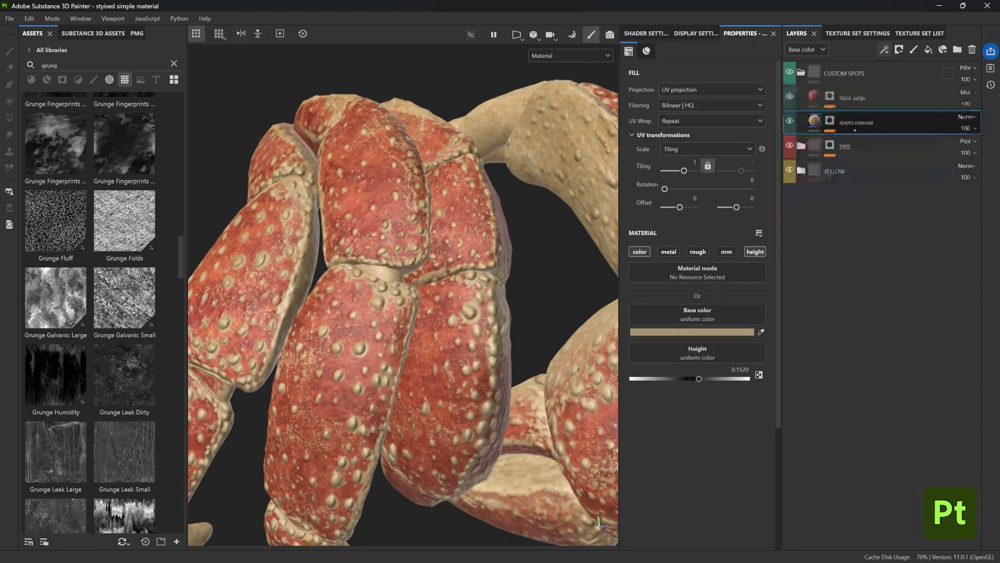
{"action": "left_click", "coordinate": [836, 99]}
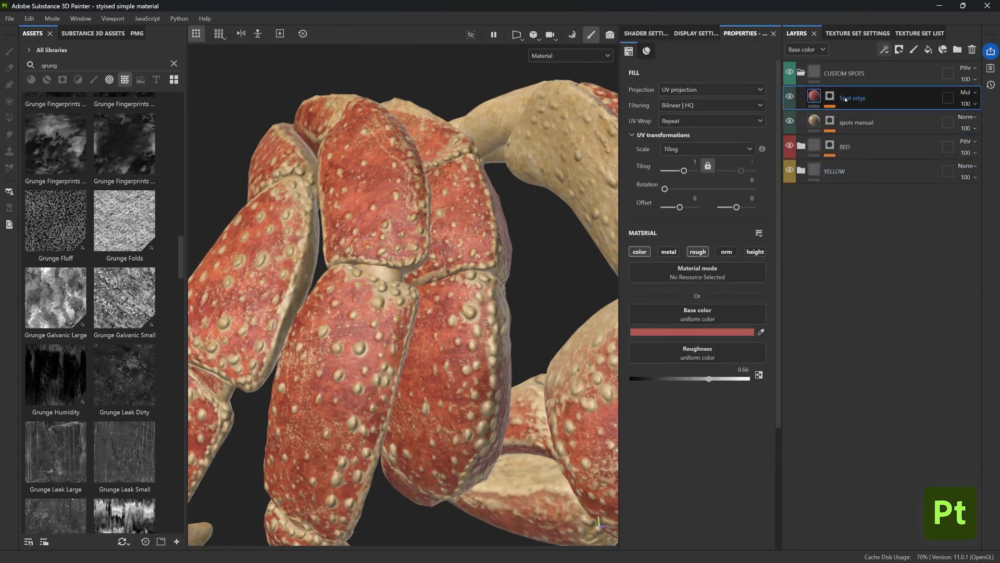
{"action": "left_click", "coordinate": [835, 99]}
{"action": "left_click", "coordinate": [850, 159]}
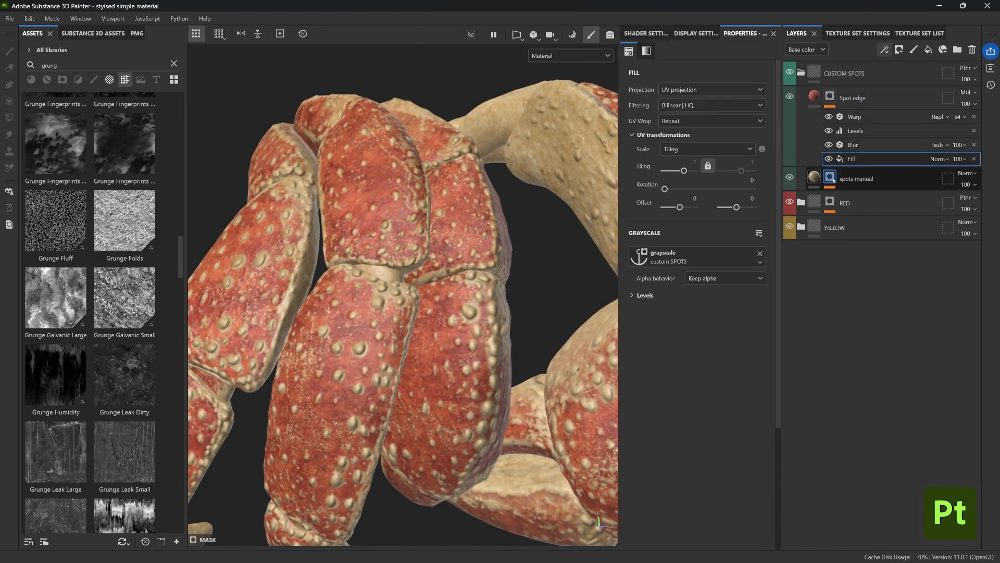
{"action": "left_click", "coordinate": [832, 177]}
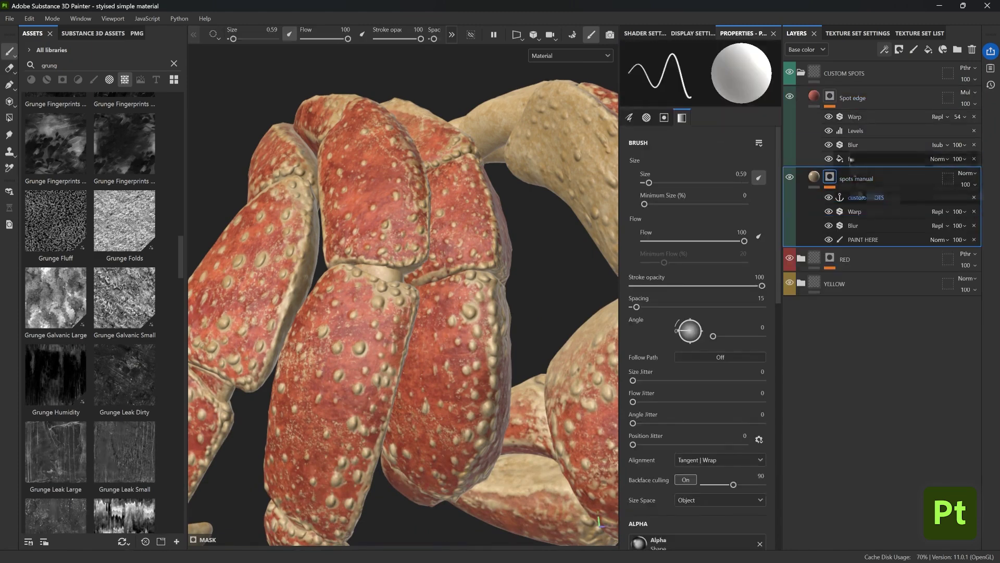
Step: Rename the Fill effect in the Spot edge mask as Custom SPOTS MASK reference
{"action": "double_click", "coordinate": [853, 159]}
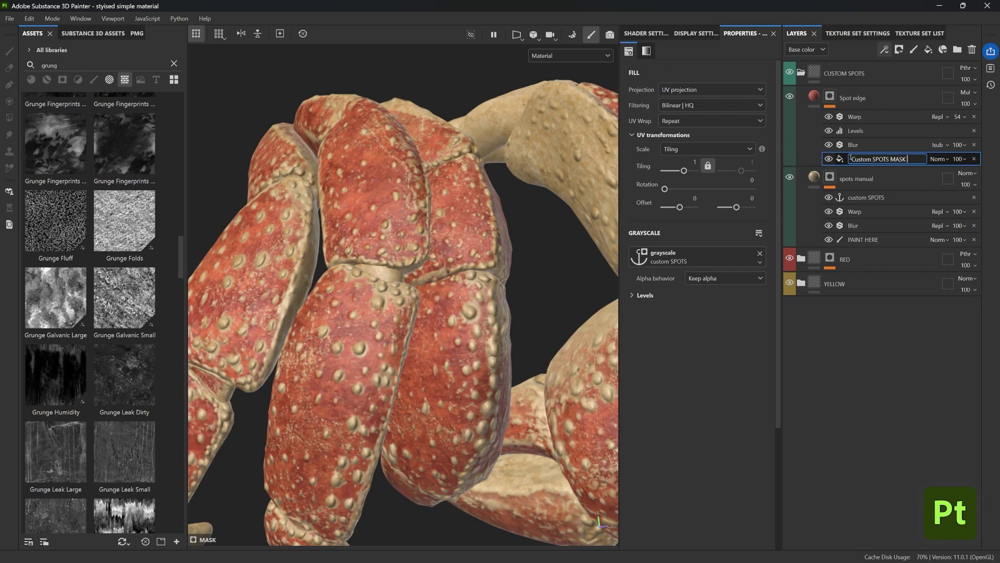
{"action": "type", "text": "Custom SPOTS MASK reference"}
{"action": "key", "text": "Return"}
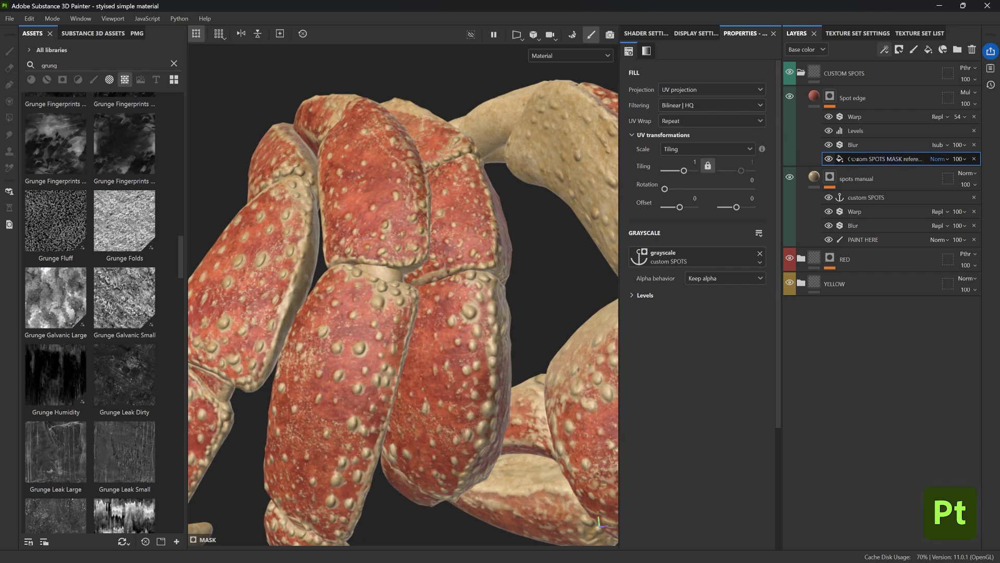
Step: Rename the custom SPOTS anchor point in the spots manual mask as SPOTS MASK
{"action": "double_click", "coordinate": [866, 198]}
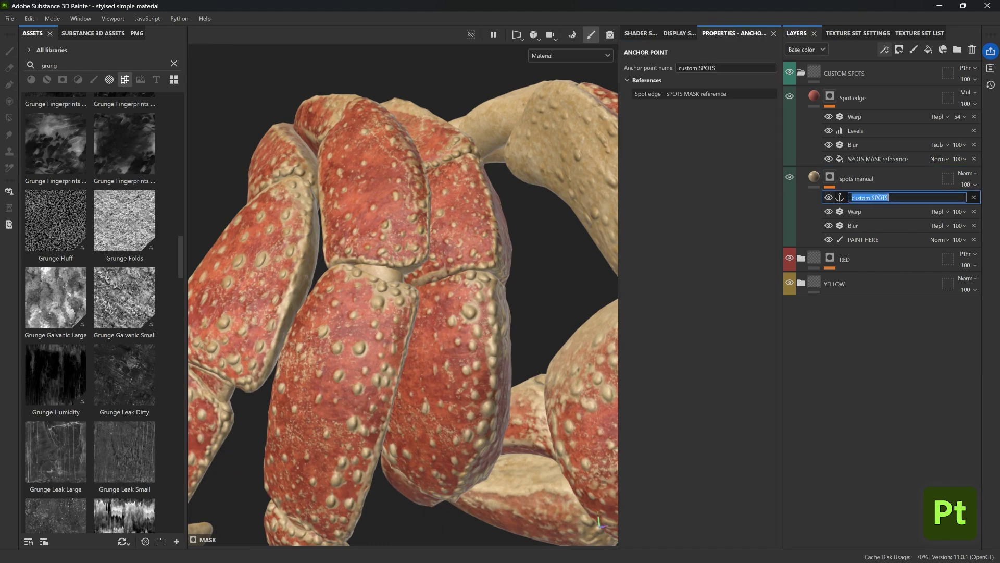
{"action": "type", "text": "SPOTS MASK"}
{"action": "key", "text": "Return"}
Step: Review the mask reference effect and the Spot edge and spots manual fills, and collapse the CUSTOM SPOTS folder
{"action": "left_click", "coordinate": [878, 159]}
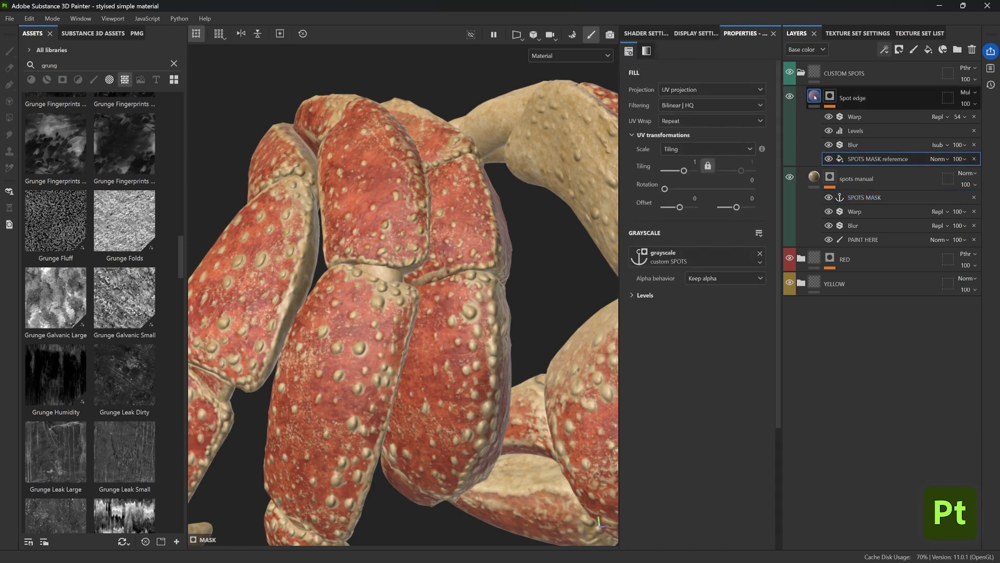
{"action": "left_click", "coordinate": [814, 97]}
{"action": "left_click", "coordinate": [816, 121]}
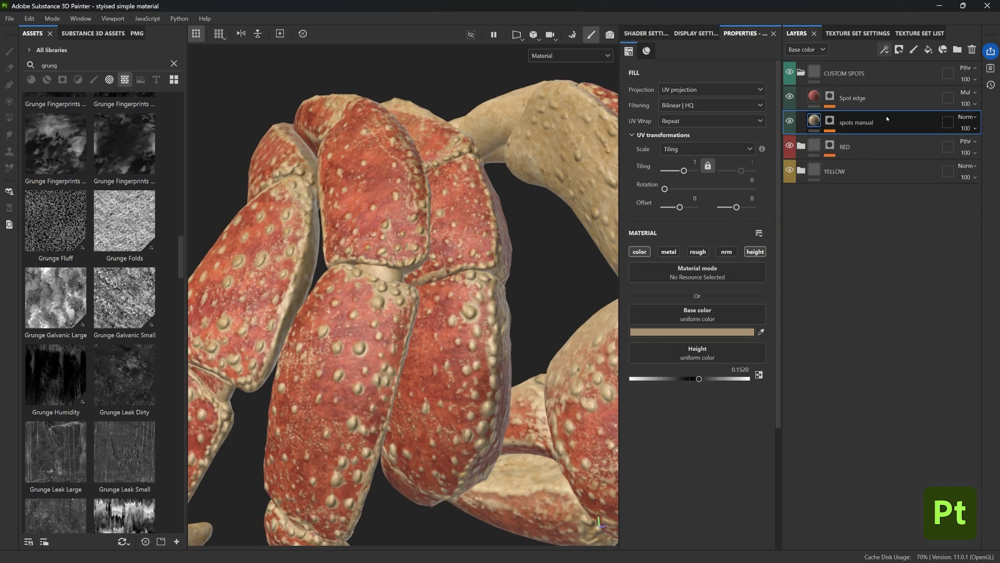
{"action": "left_click", "coordinate": [801, 73]}
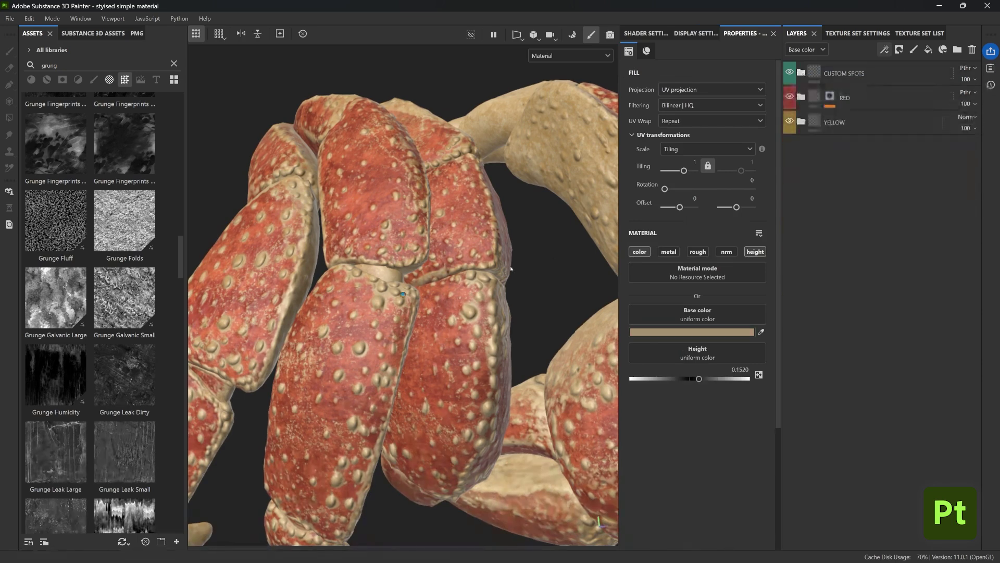
Step: Group the CUSTOM SPOTS, RED and YELLOW folders into one new parent folder
{"action": "right_click_drag", "start_coordinate": [510, 269], "coordinate": [530, 267], "text": "alt"}
{"action": "left_click_drag", "start_coordinate": [530, 266], "coordinate": [542, 244], "text": "alt"}
{"action": "left_click", "coordinate": [855, 123]}
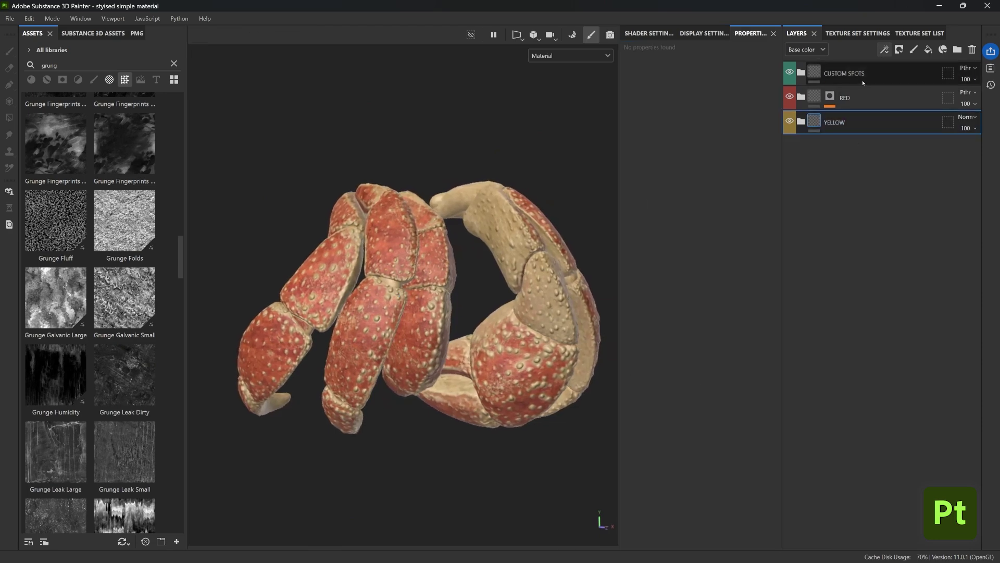
{"action": "left_click", "coordinate": [863, 82]}
{"action": "left_click", "coordinate": [867, 125], "text": "shift"}
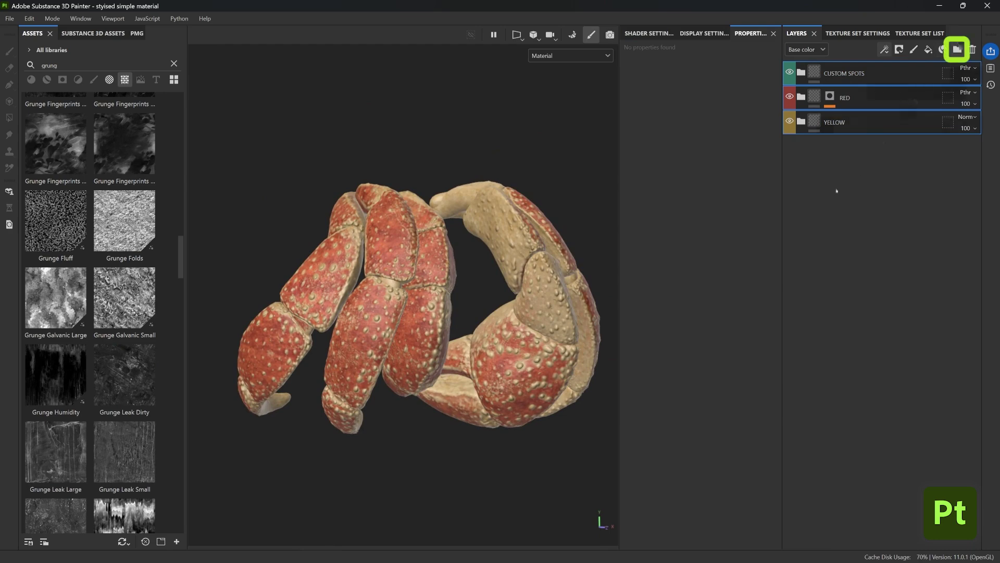
{"action": "key", "text": "ctrl+g"}
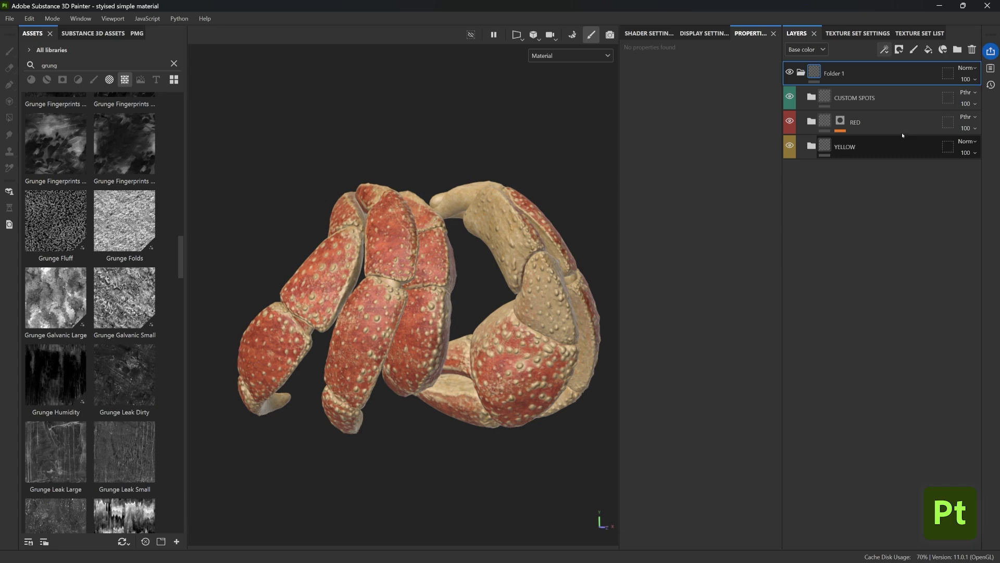
Step: Rename the new parent folder as Stylised Crab and create a smart material from it
{"action": "double_click", "coordinate": [840, 74]}
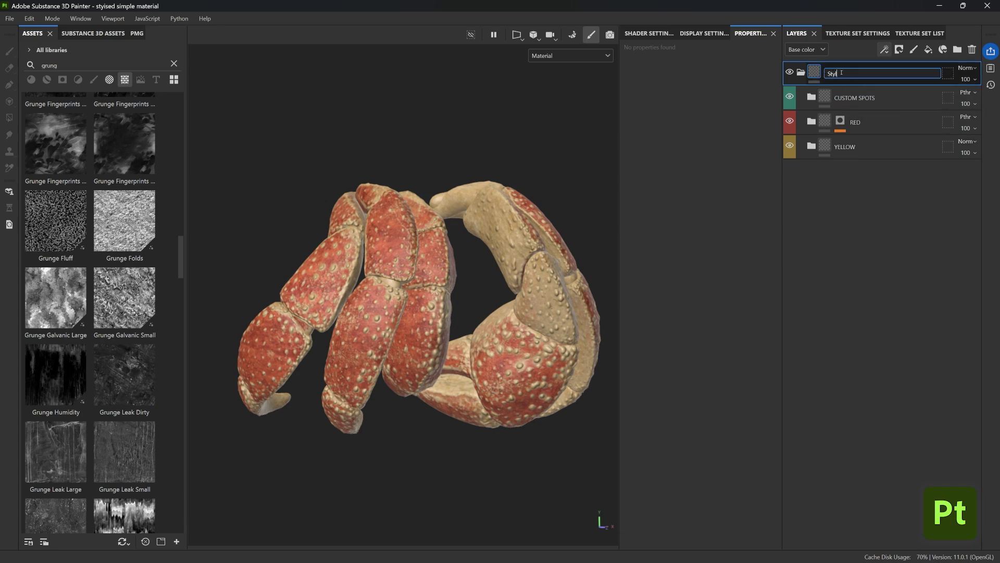
{"action": "left_click", "coordinate": [801, 71]}
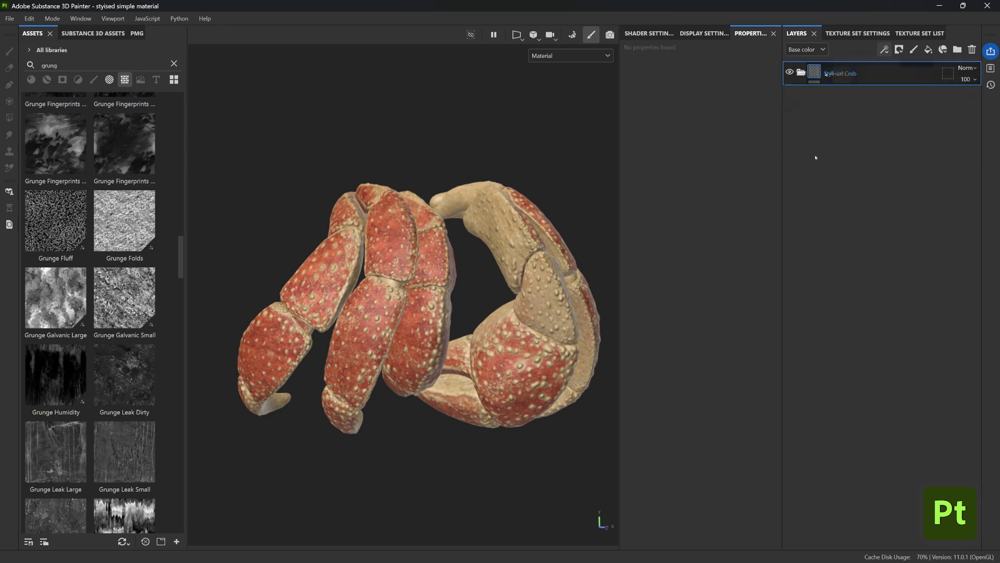
{"action": "right_click", "coordinate": [834, 74]}
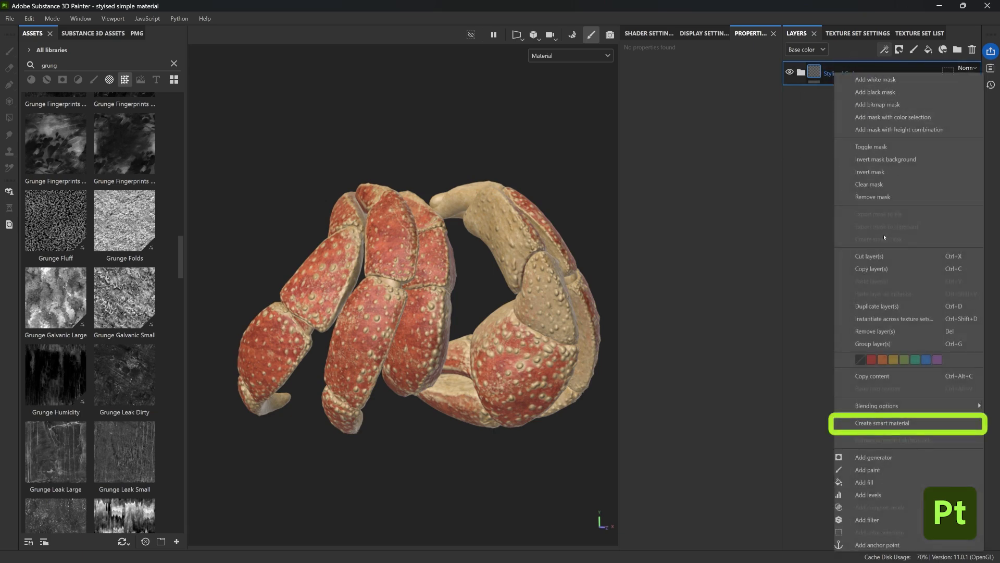
{"action": "left_click", "coordinate": [890, 423]}
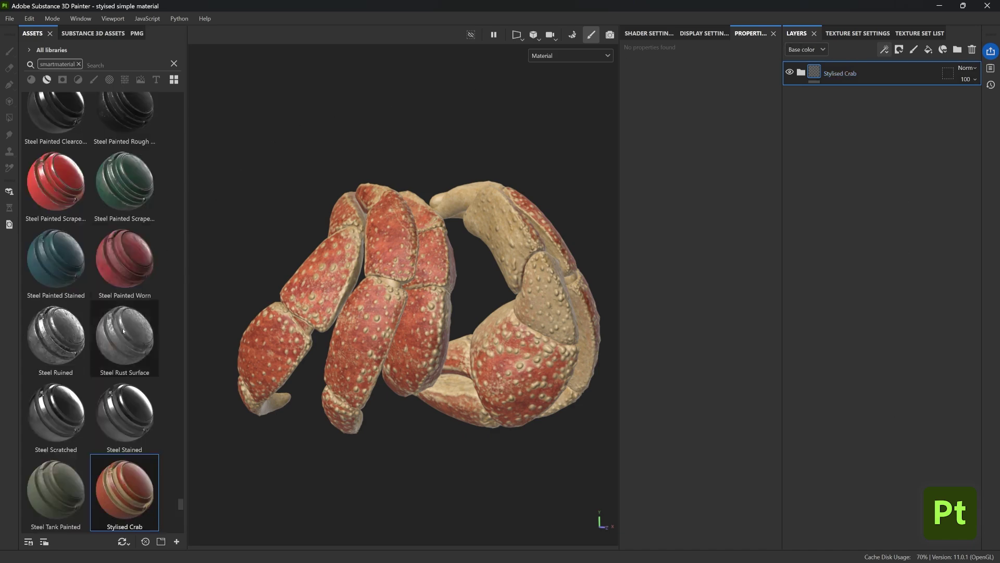
{"action": "scroll", "coordinate": [151, 361], "scroll_direction": "down", "scroll_amount": 3}
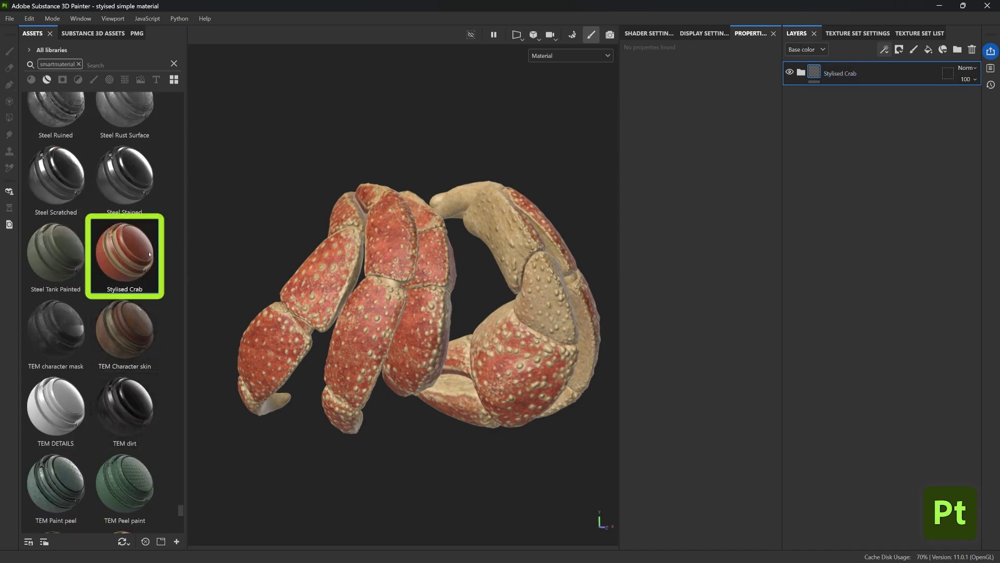
Step: Delete the Stylised Crab folder from the legs' layer stack, leaving the hermit crab without material
{"action": "left_click", "coordinate": [972, 50]}
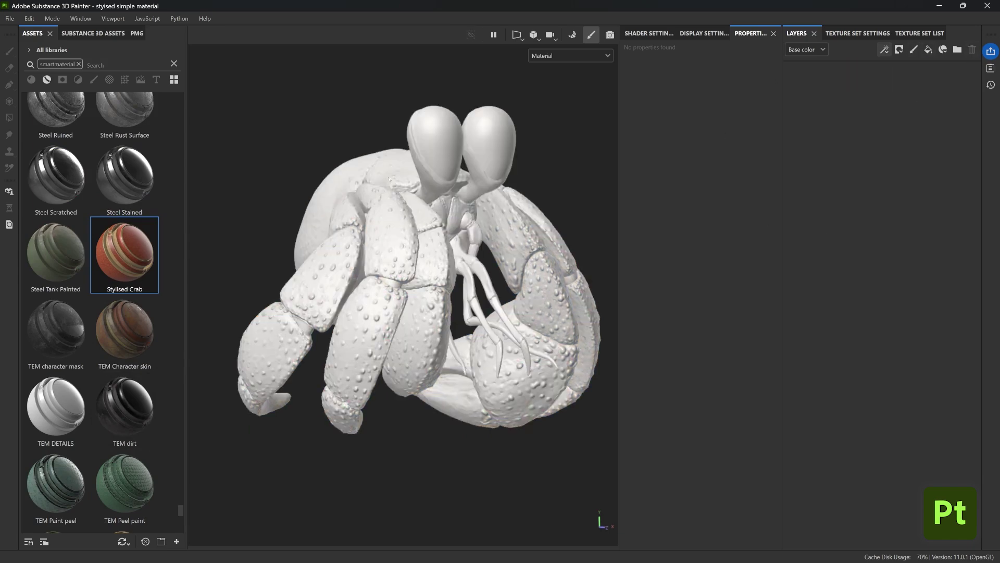
{"action": "middle_click_drag", "start_coordinate": [389, 180], "coordinate": [390, 232], "text": "alt"}
{"action": "right_click_drag", "start_coordinate": [390, 232], "coordinate": [430, 232], "text": "shift"}
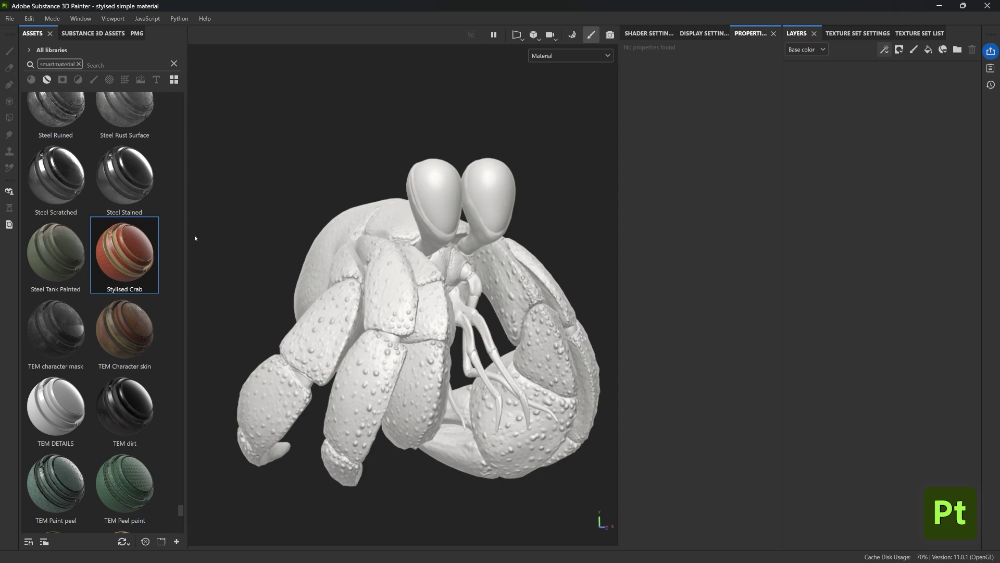
Step: Apply the Stylised Crab smart material to the hermit crab's legs, body and eyes
{"action": "left_click_drag", "start_coordinate": [121, 260], "coordinate": [606, 417]}
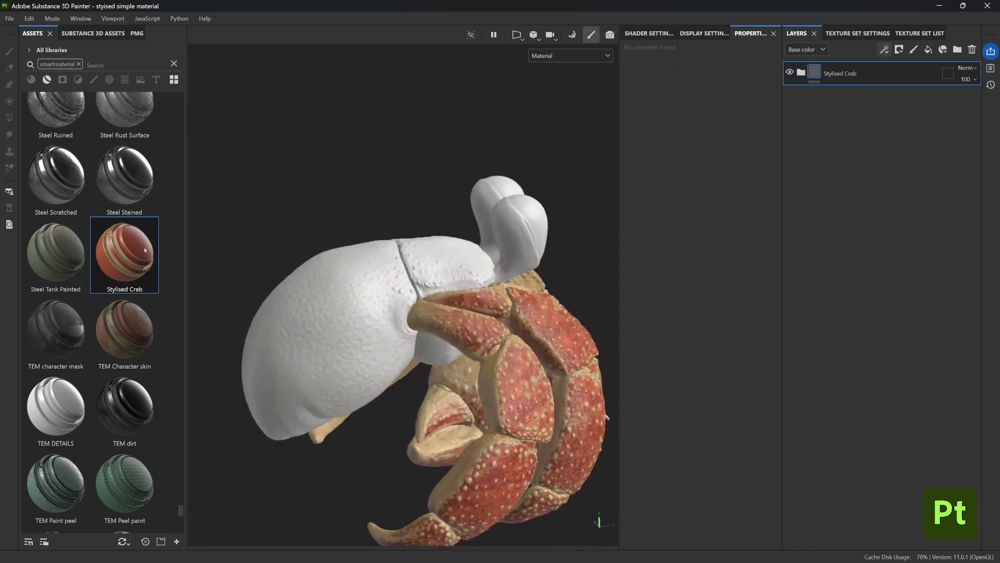
{"action": "left_click_drag", "start_coordinate": [145, 251], "coordinate": [218, 318]}
{"action": "left_click_drag", "start_coordinate": [327, 294], "coordinate": [320, 290], "text": "alt"}
{"action": "left_click_drag", "start_coordinate": [125, 254], "coordinate": [381, 304]}
{"action": "left_click_drag", "start_coordinate": [404, 227], "coordinate": [447, 261], "text": "alt"}
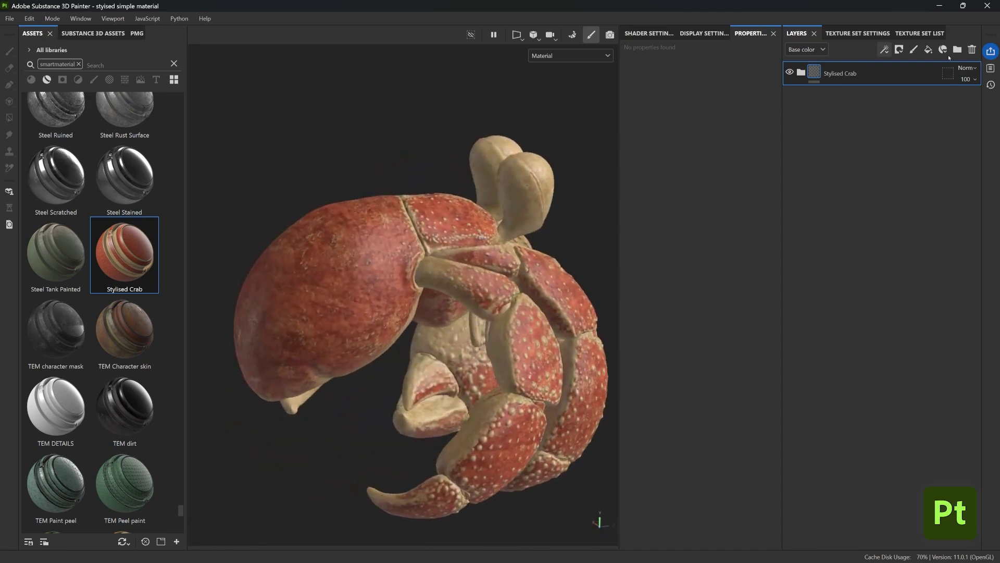
Step: Select the BODY texture set, isolate it in the viewport and show its layer stack
{"action": "left_click", "coordinate": [920, 33]}
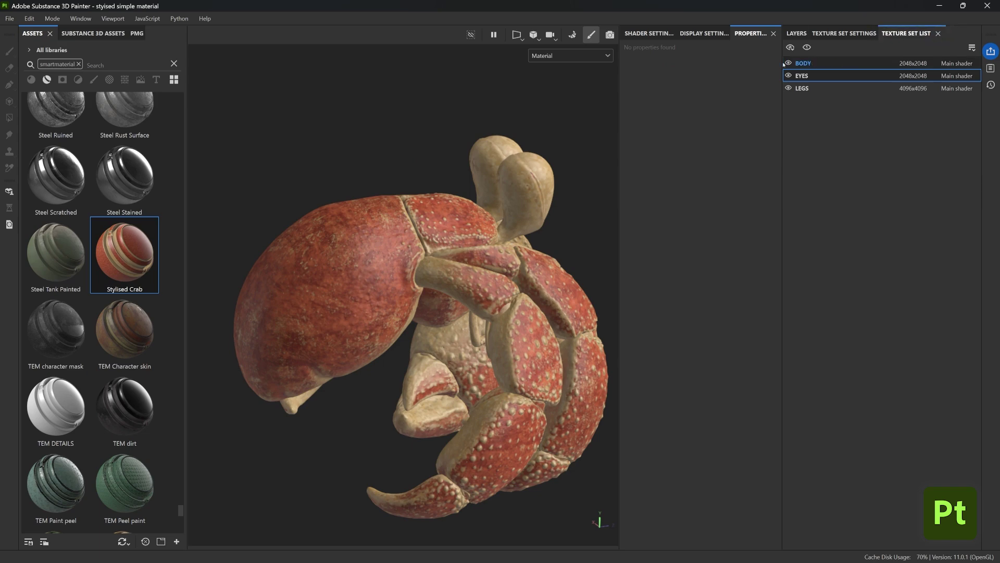
{"action": "left_click", "coordinate": [809, 64]}
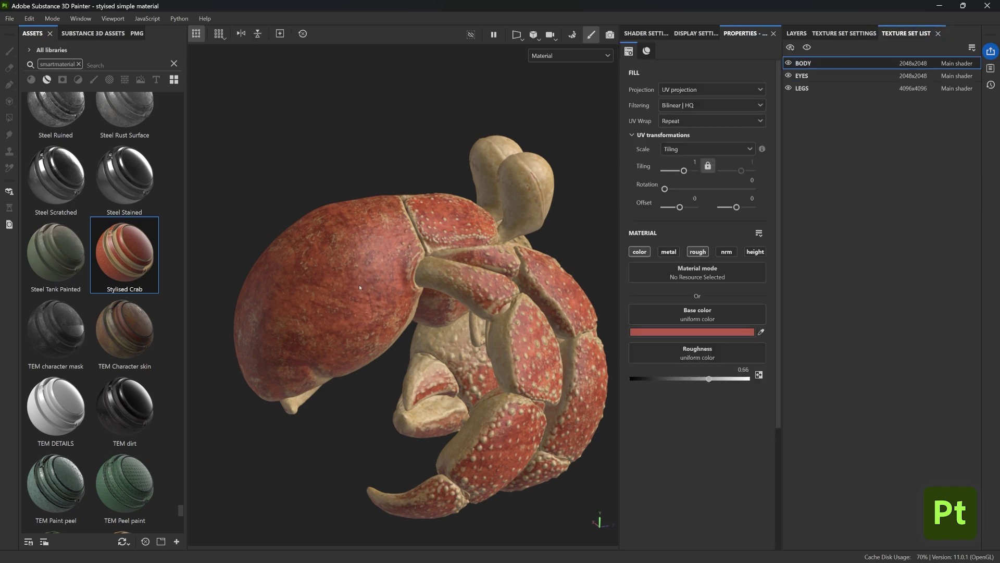
{"action": "key", "text": "alt+q"}
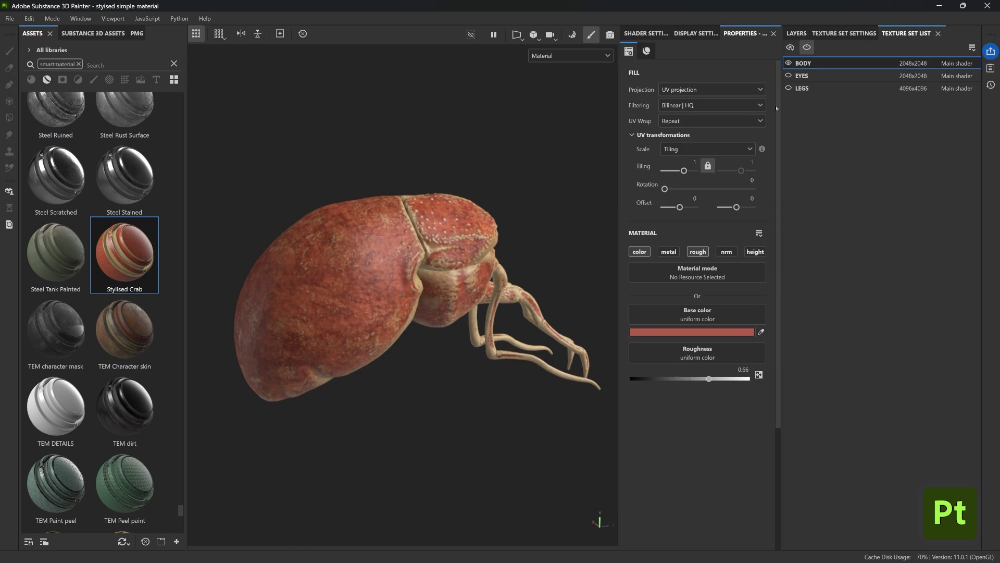
{"action": "left_click", "coordinate": [797, 34]}
{"action": "left_click", "coordinate": [919, 34]}
{"action": "left_click", "coordinate": [797, 34]}
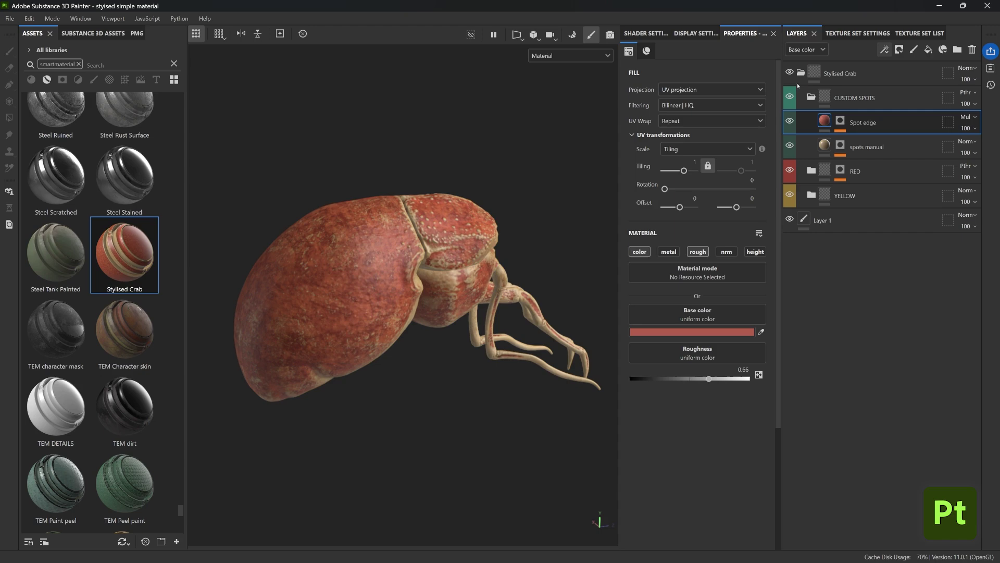
Step: Paint custom spots on the hermit crab's body in the PAINT HERE effect of the spots manual mask
{"action": "left_click", "coordinate": [830, 147]}
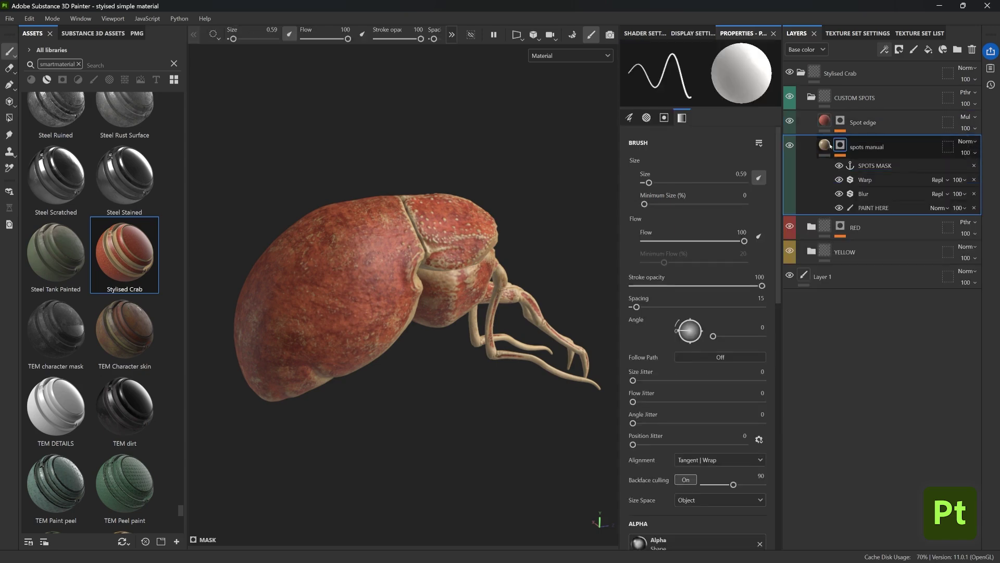
{"action": "left_click", "coordinate": [874, 207]}
{"action": "scroll", "coordinate": [439, 327], "scroll_direction": "up", "scroll_amount": 5}
{"action": "scroll", "coordinate": [439, 327], "scroll_direction": "up", "scroll_amount": 3}
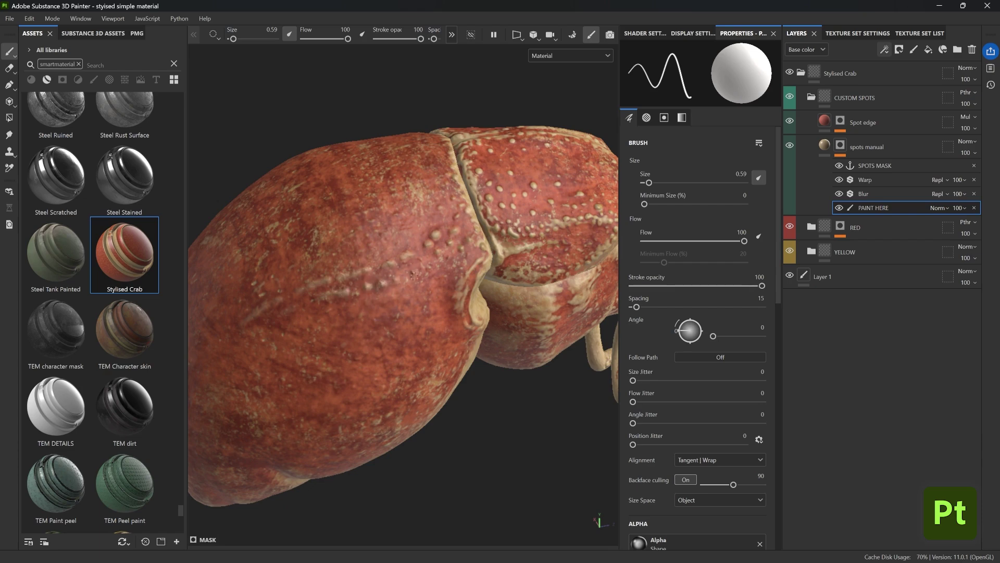
{"action": "left_click_drag", "start_coordinate": [463, 261], "coordinate": [429, 266], "text": "alt"}
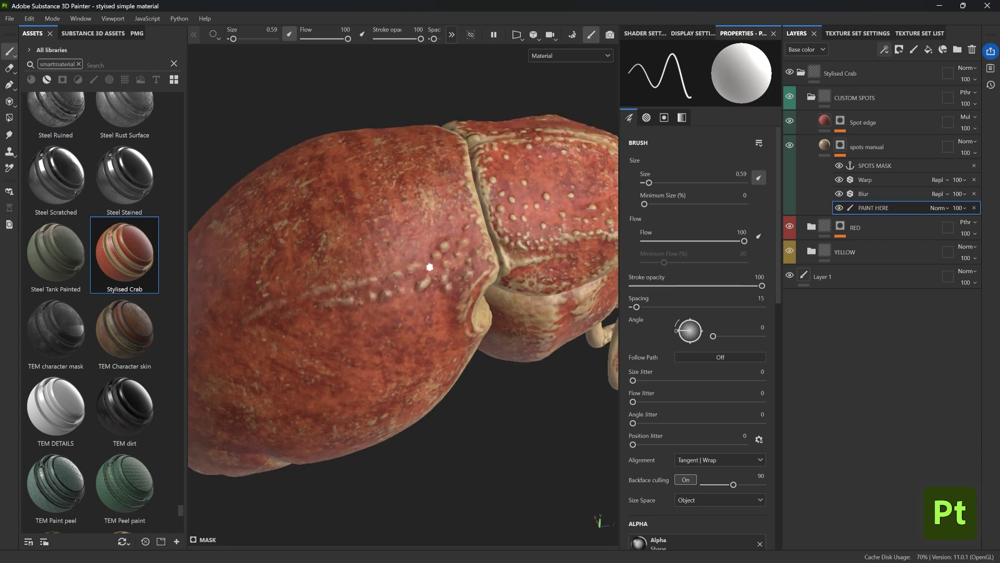
{"action": "right_click_drag", "start_coordinate": [429, 267], "coordinate": [364, 297], "text": "alt"}
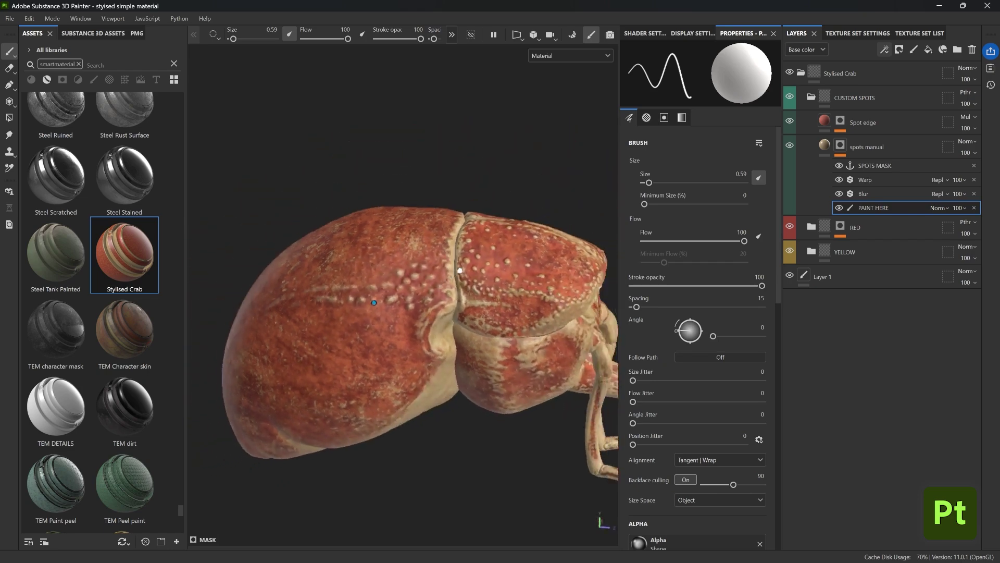
{"action": "left_click_drag", "start_coordinate": [362, 300], "coordinate": [532, 248], "text": "alt"}
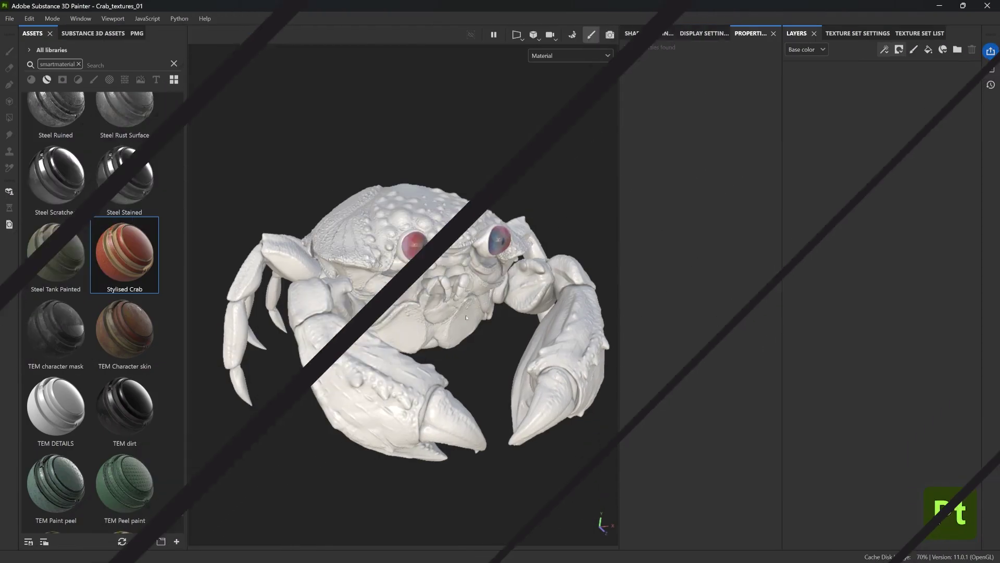
Step: Apply the Stylised Crab smart material to the second crab's body in the Crab_textures_01 project and isolate that body
{"action": "left_click_drag", "start_coordinate": [461, 320], "coordinate": [520, 201], "text": "alt"}
{"action": "scroll", "coordinate": [521, 201], "scroll_direction": "up", "scroll_amount": 3}
{"action": "mouse_move", "coordinate": [452, 293]}
{"action": "left_mouse_down", "text": "alt"}
{"action": "mouse_move", "coordinate": [411, 233]}
{"action": "mouse_move", "coordinate": [461, 319]}
{"action": "mouse_move", "coordinate": [443, 301]}
{"action": "left_mouse_up", "text": "alt"}
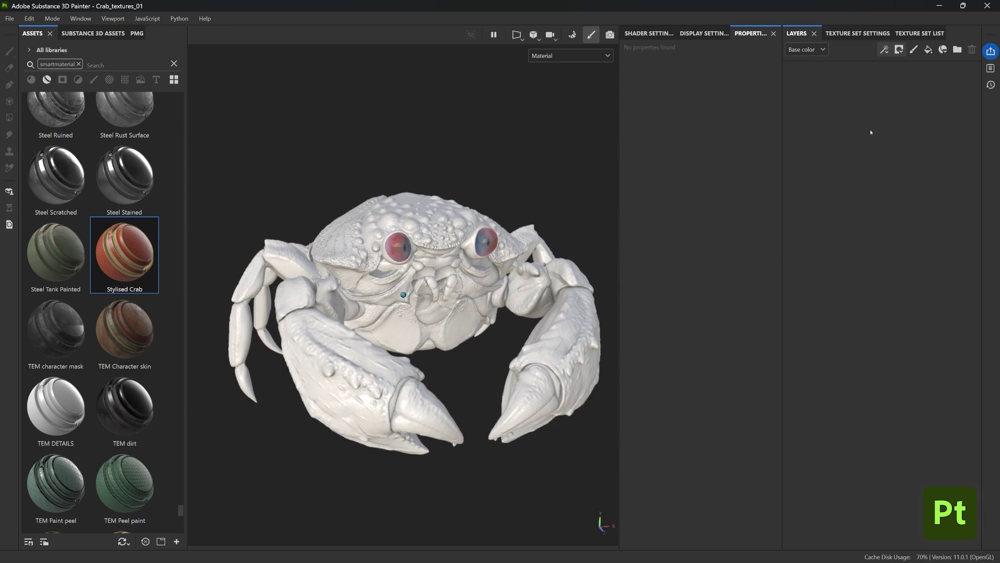
{"action": "middle_click_drag", "start_coordinate": [404, 292], "coordinate": [415, 293], "text": "alt"}
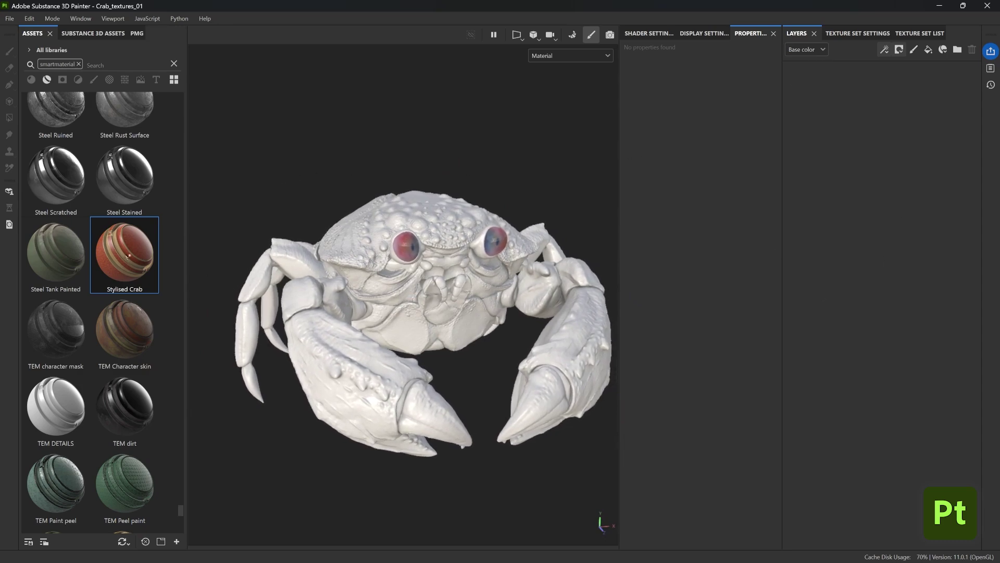
{"action": "mouse_move", "coordinate": [127, 256]}
{"action": "left_mouse_down"}
{"action": "mouse_move", "coordinate": [324, 224]}
{"action": "mouse_move", "coordinate": [437, 224]}
{"action": "mouse_move", "coordinate": [479, 238]}
{"action": "mouse_move", "coordinate": [365, 182]}
{"action": "mouse_move", "coordinate": [401, 177]}
{"action": "left_mouse_up"}
{"action": "key", "text": "alt+q"}
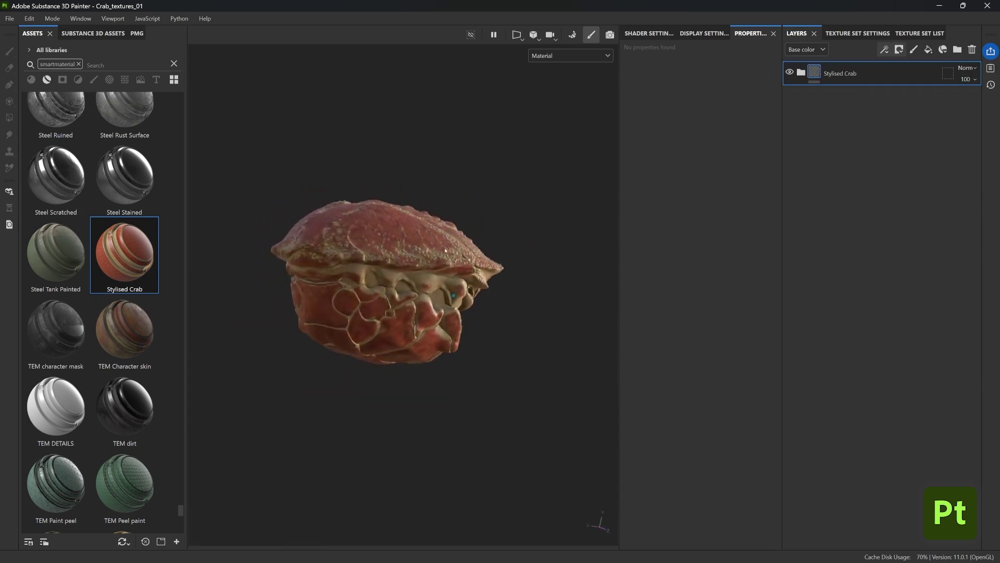
{"action": "right_click_drag", "start_coordinate": [401, 177], "coordinate": [547, 125], "text": "alt"}
{"action": "mouse_move", "coordinate": [547, 125]}
{"action": "left_mouse_down", "text": "alt"}
{"action": "mouse_move", "coordinate": [646, 141]}
{"action": "mouse_move", "coordinate": [665, 133]}
{"action": "left_mouse_up", "text": "alt"}
Step: Select the PAINT HERE effect in the CUSTOM SPOTS folder's spots manual mask and set the brush size to 3.04
{"action": "left_click", "coordinate": [802, 74]}
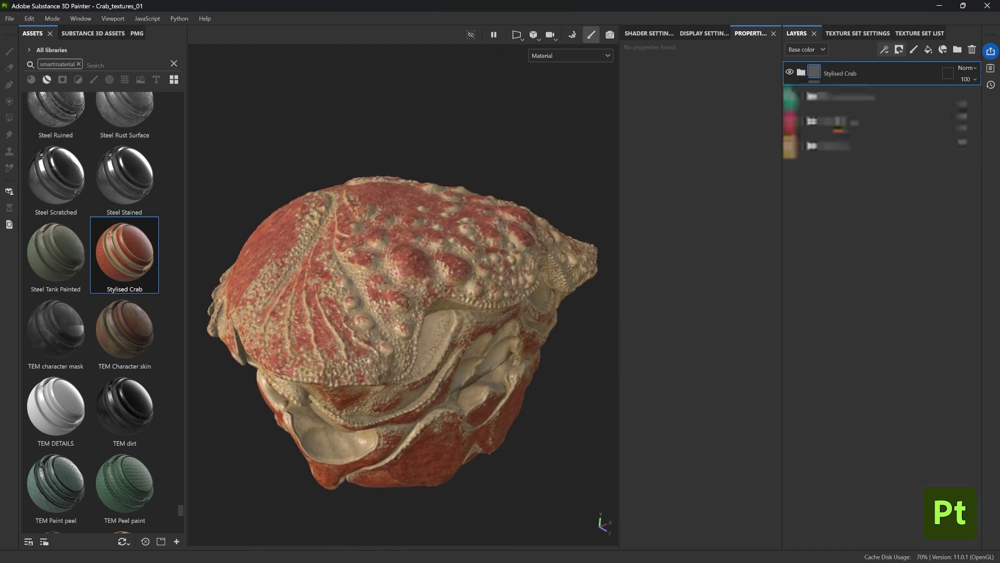
{"action": "left_click", "coordinate": [811, 98]}
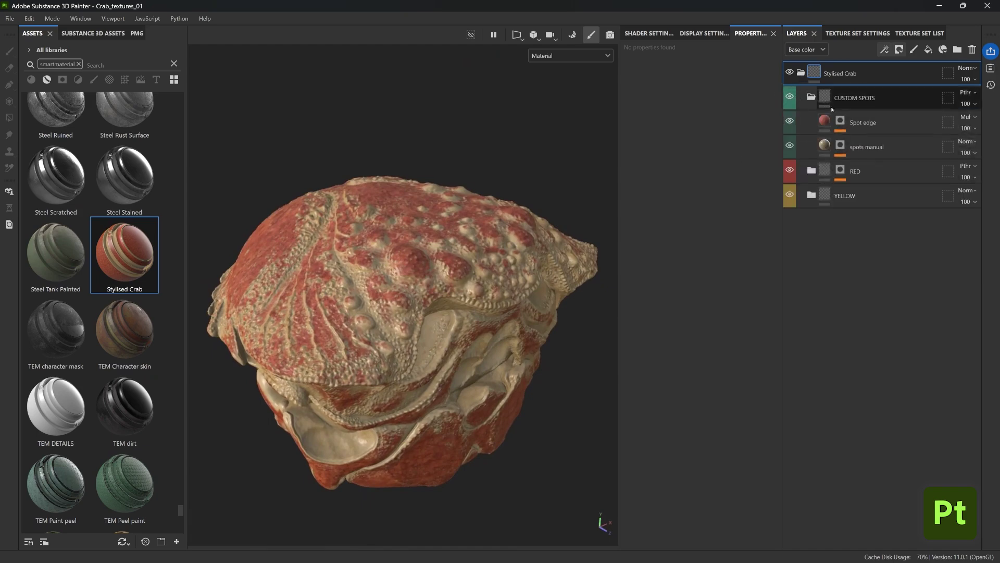
{"action": "left_click", "coordinate": [866, 150]}
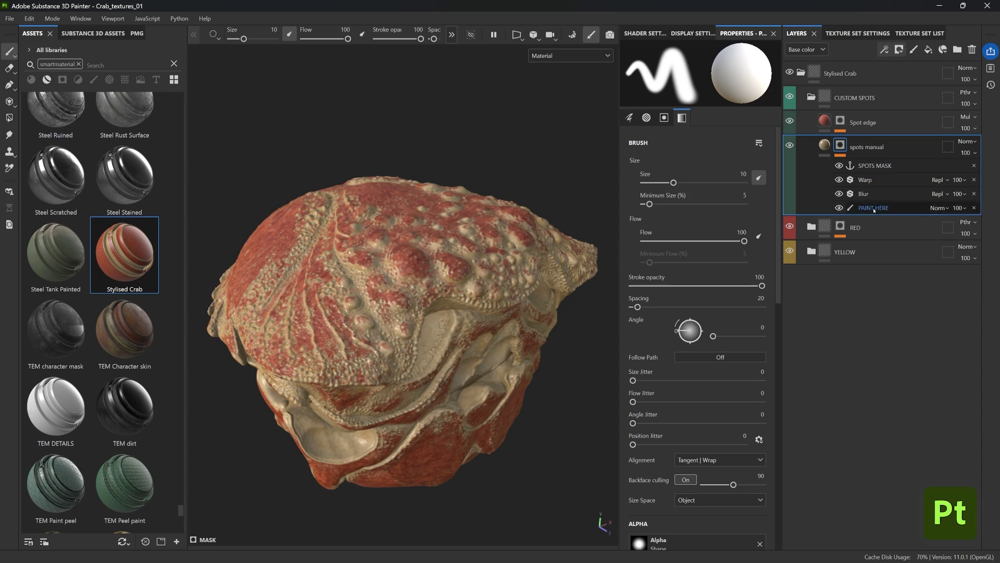
{"action": "left_click", "coordinate": [873, 208]}
{"action": "left_click_drag", "start_coordinate": [411, 208], "coordinate": [406, 248], "text": "alt"}
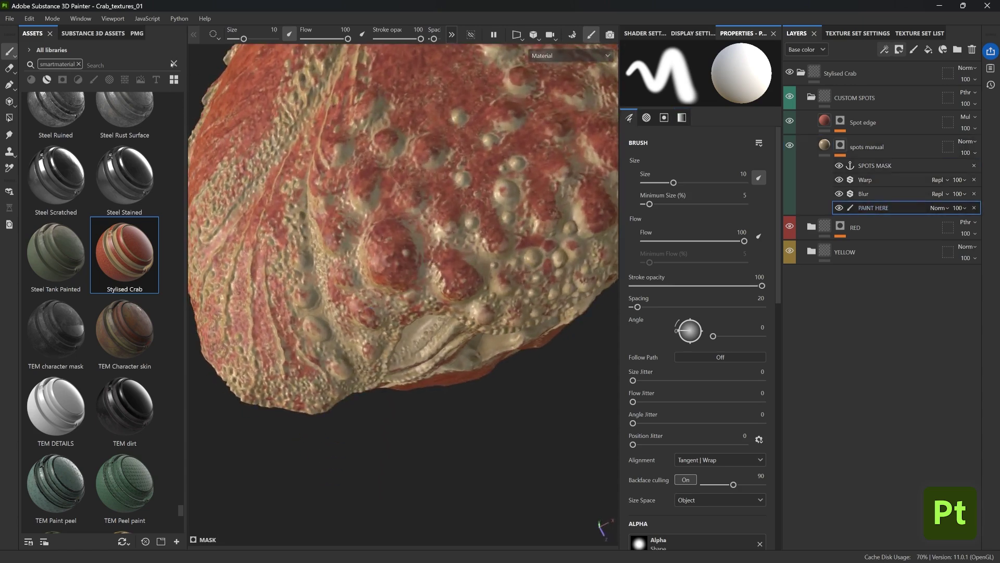
{"action": "left_click", "coordinate": [93, 79]}
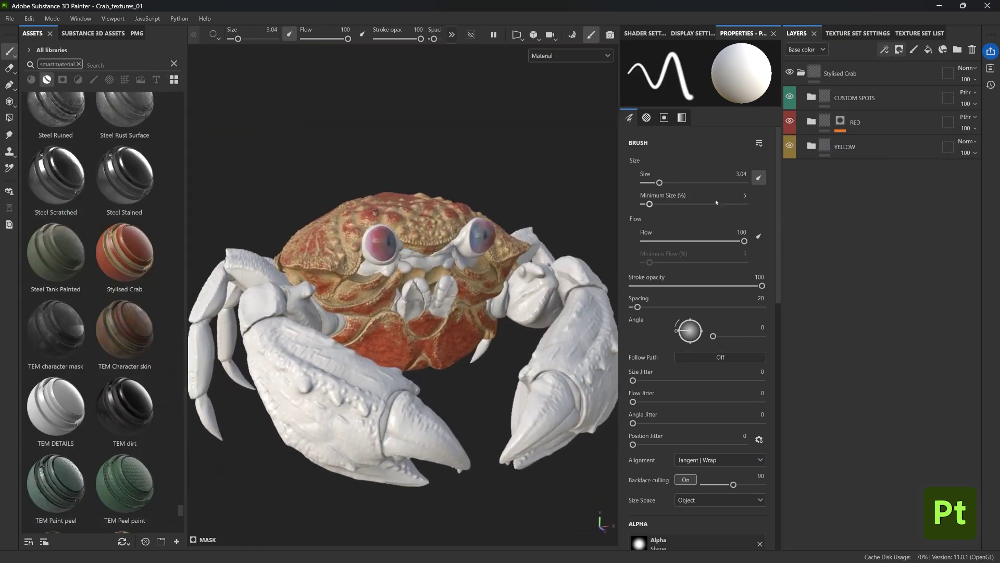
Step: Add a Gradient filter to the Stylised Crab folder of the second crab's body
{"action": "middle_click_drag", "start_coordinate": [417, 287], "coordinate": [419, 287], "text": "alt"}
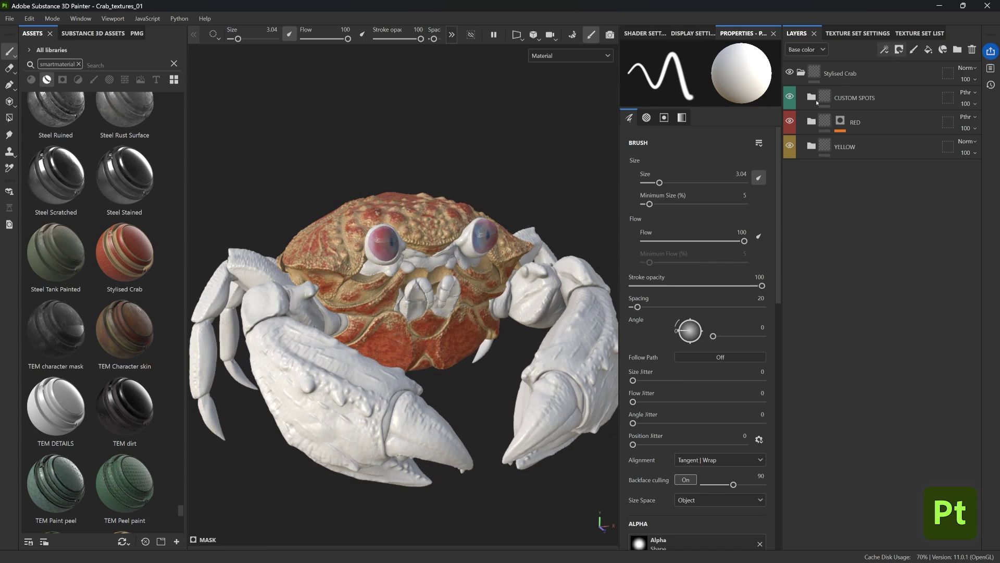
{"action": "left_click", "coordinate": [840, 73]}
{"action": "left_click", "coordinate": [884, 49]}
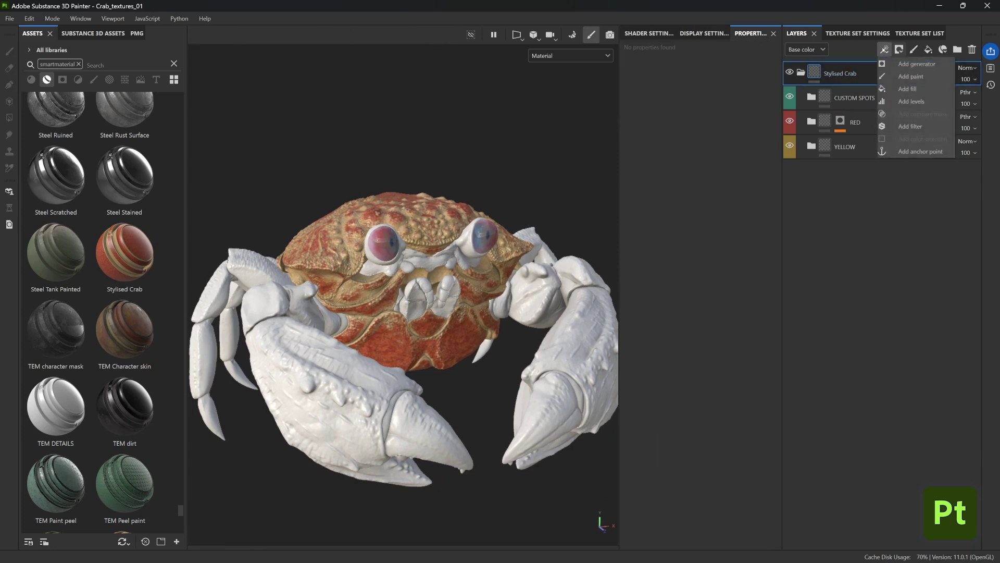
{"action": "left_click", "coordinate": [907, 125]}
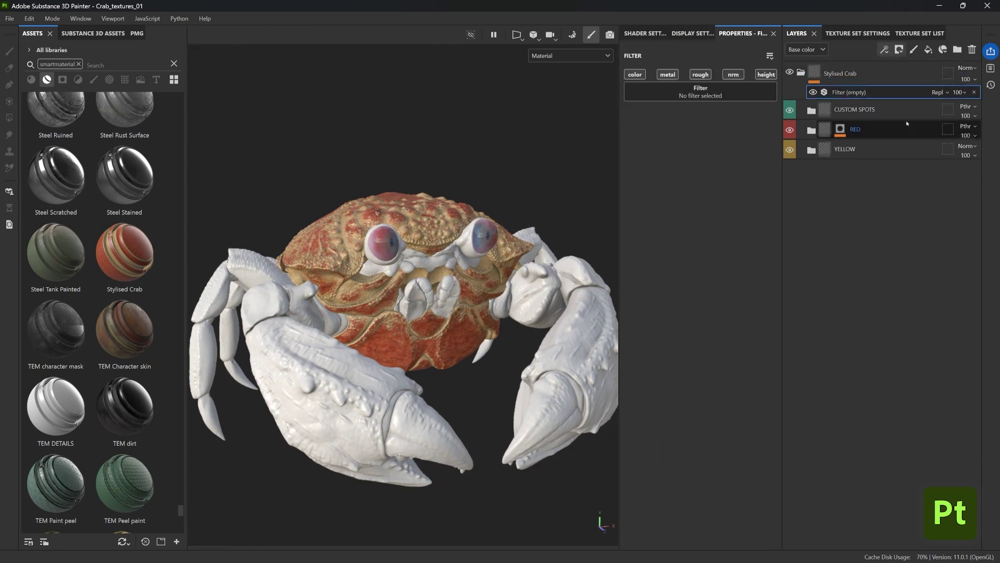
{"action": "left_click", "coordinate": [687, 94]}
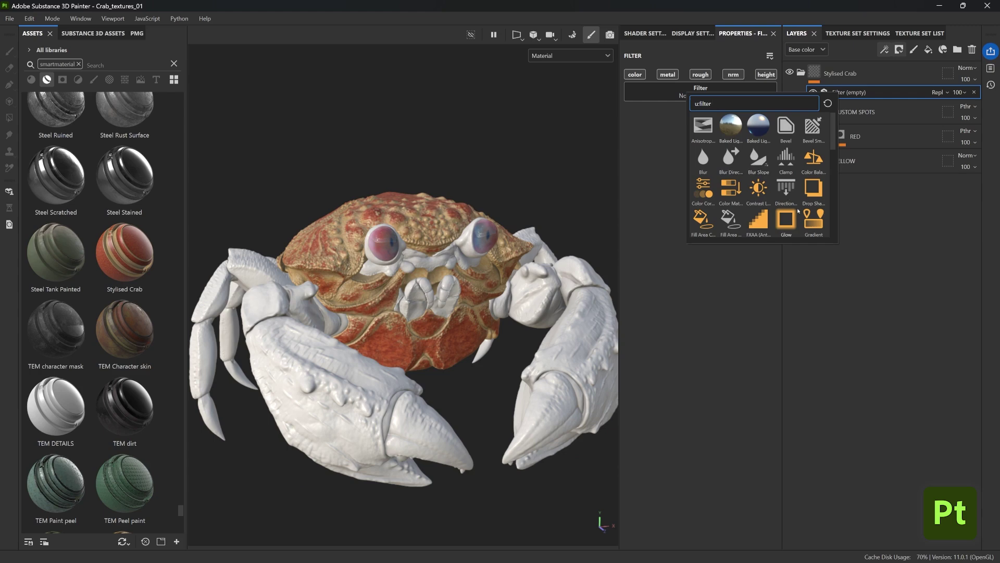
{"action": "mouse_move", "coordinate": [813, 222]}
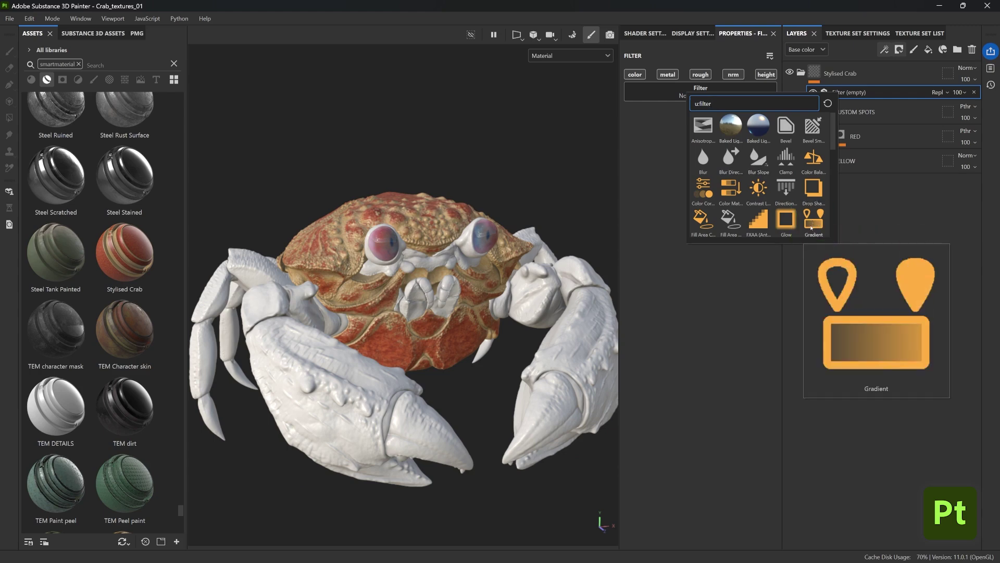
{"action": "left_click", "coordinate": [812, 227]}
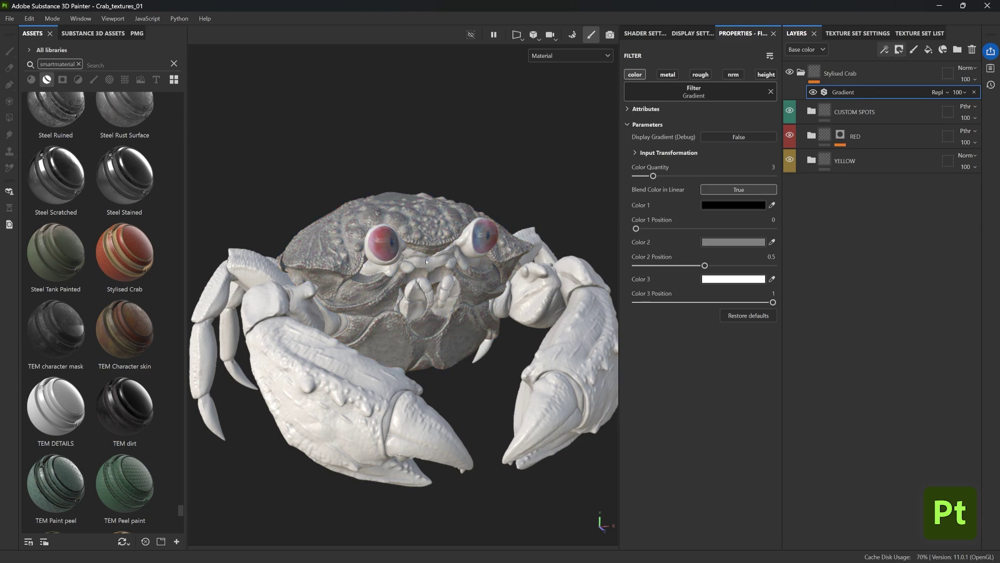
Step: Isolate the crab's body in the viewport and set the gradient's Color 1 Position to 0.35
{"action": "key", "text": "alt+q"}
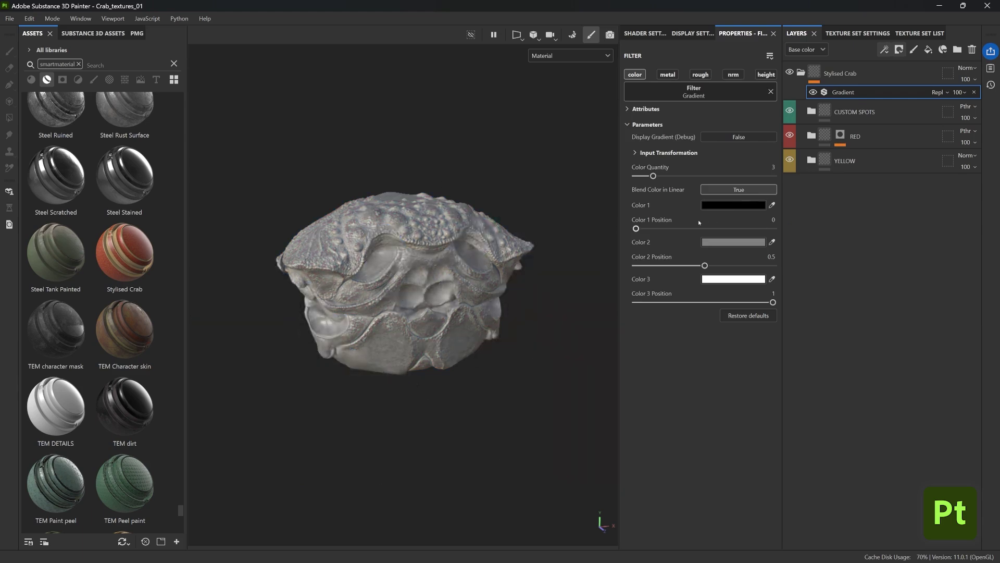
{"action": "key", "text": "f"}
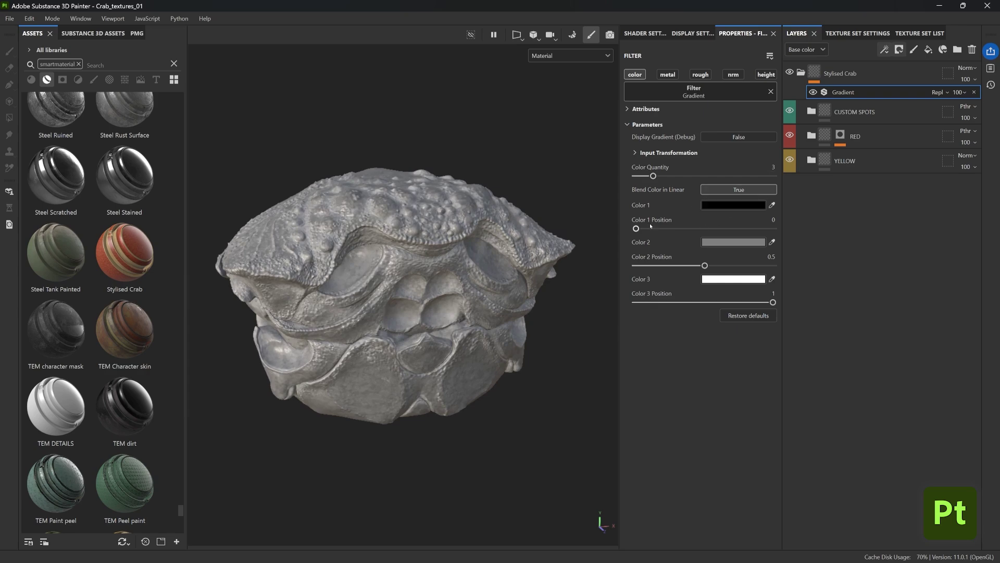
{"action": "left_click_drag", "start_coordinate": [646, 228], "coordinate": [682, 228]}
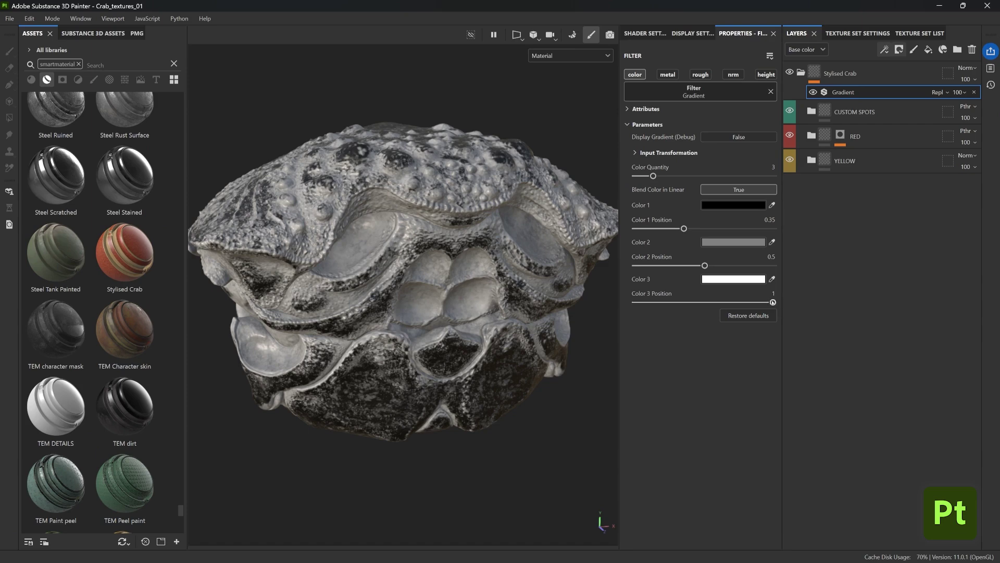
Step: Set the gradient's Color 3 Position to 0.62 and its Color 2 Position to 0.49
{"action": "mouse_move", "coordinate": [773, 302]}
{"action": "left_mouse_down"}
{"action": "mouse_move", "coordinate": [710, 302]}
{"action": "mouse_move", "coordinate": [727, 302]}
{"action": "mouse_move", "coordinate": [717, 301]}
{"action": "left_mouse_up"}
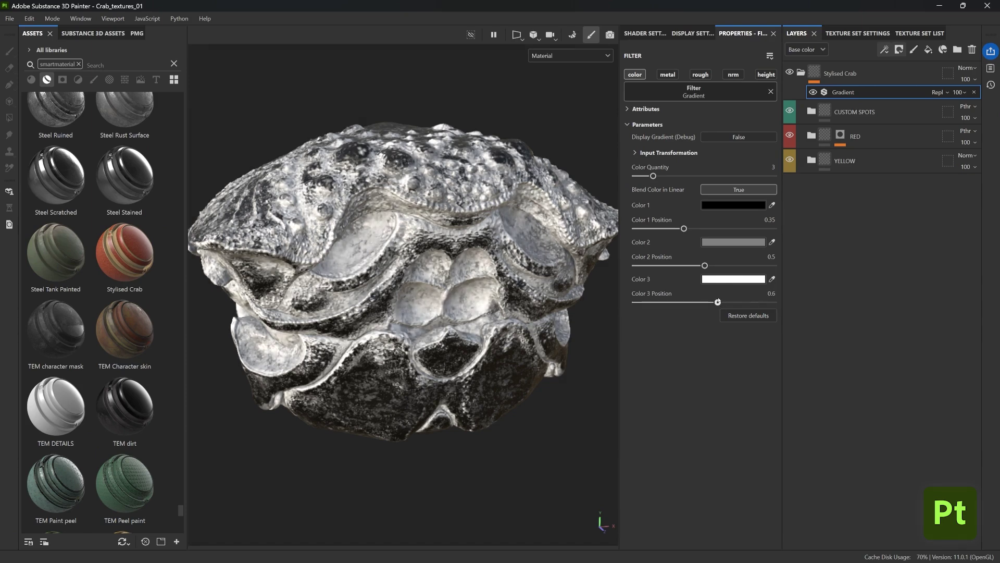
{"action": "left_click_drag", "start_coordinate": [705, 266], "coordinate": [704, 265]}
Step: Set the gradient's Color 1 to dark blue 163850 and its Color 2 to muted green 46806C
{"action": "left_click", "coordinate": [745, 205]}
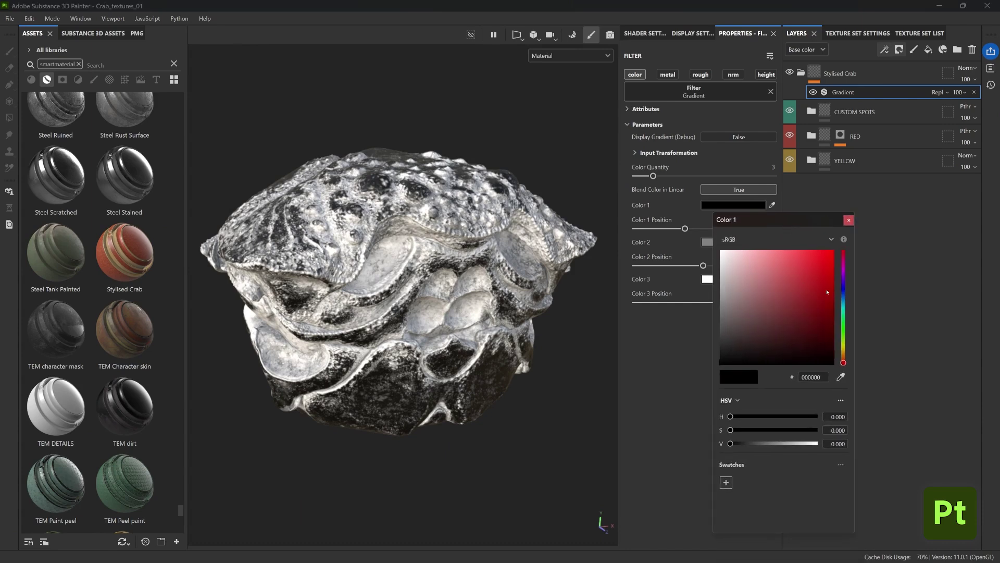
{"action": "left_click", "coordinate": [843, 300]}
{"action": "left_click", "coordinate": [788, 321]}
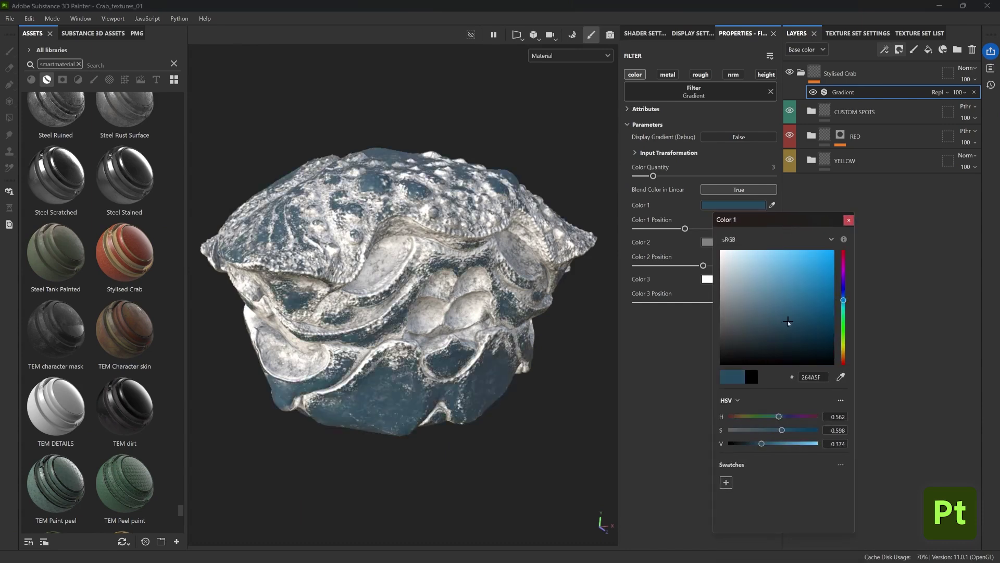
{"action": "left_click_drag", "start_coordinate": [802, 322], "coordinate": [805, 338]}
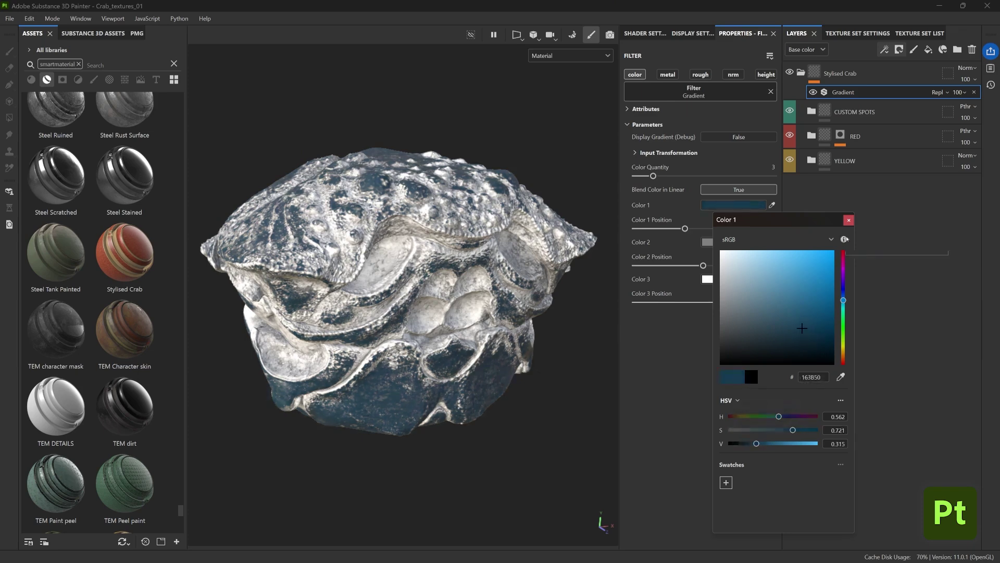
{"action": "left_click", "coordinate": [848, 221]}
{"action": "left_click", "coordinate": [730, 242]}
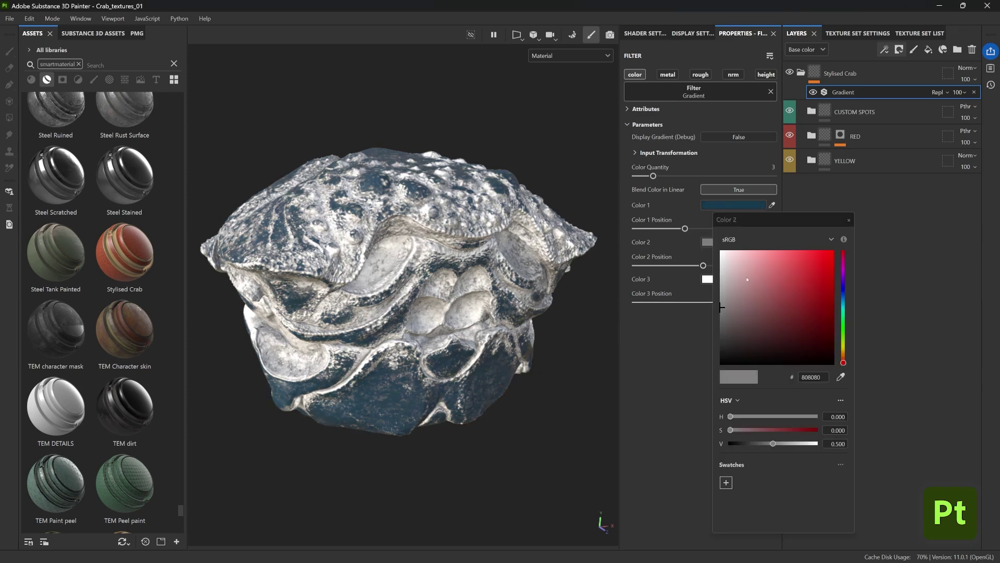
{"action": "left_click_drag", "start_coordinate": [844, 295], "coordinate": [844, 307]}
{"action": "left_click", "coordinate": [766, 307]}
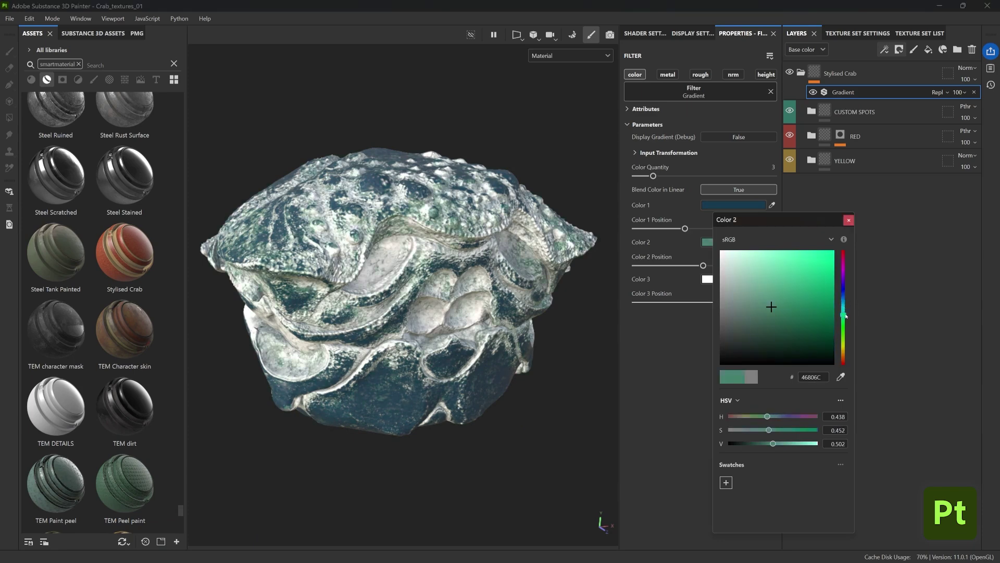
{"action": "left_click", "coordinate": [848, 220]}
Step: Change the gradient's Color 3 from white to a bright yellowish green
{"action": "left_click", "coordinate": [756, 279]}
{"action": "left_click", "coordinate": [843, 348]}
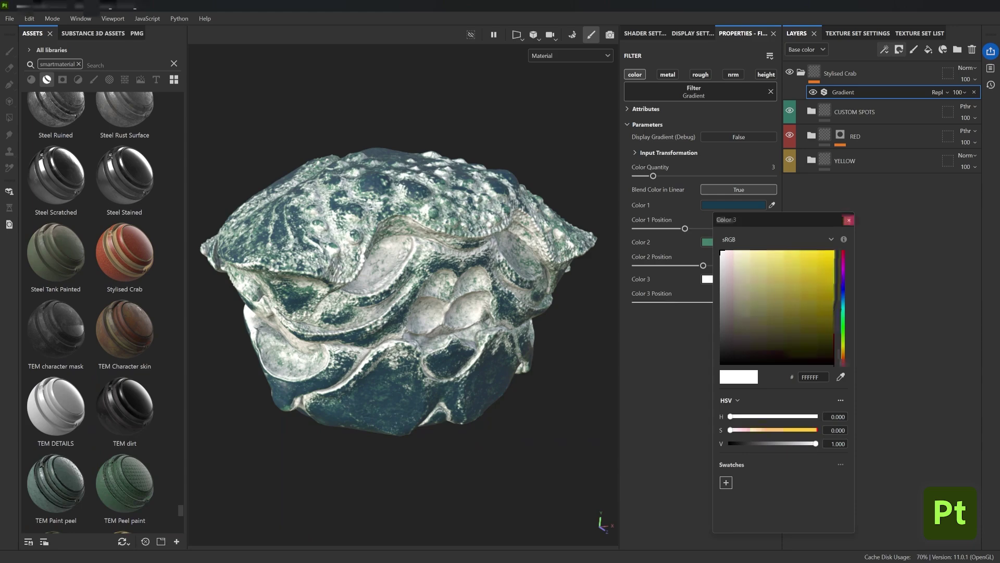
{"action": "left_click", "coordinate": [788, 278]}
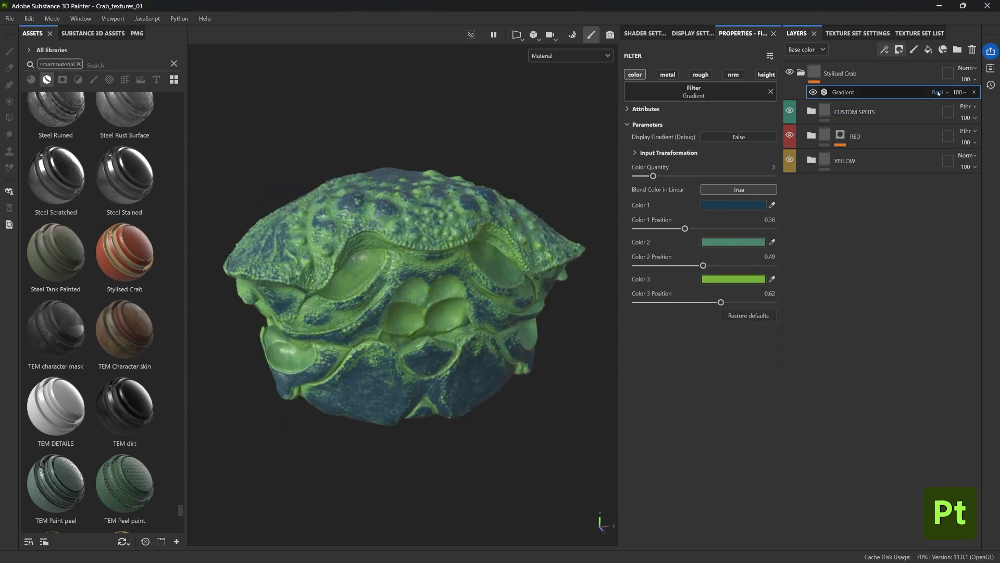
Step: Set the Gradient effect's blend mode to Overlay, trying Soft light as an alternative before returning to Overlay
{"action": "left_click", "coordinate": [937, 93]}
{"action": "left_click", "coordinate": [935, 266]}
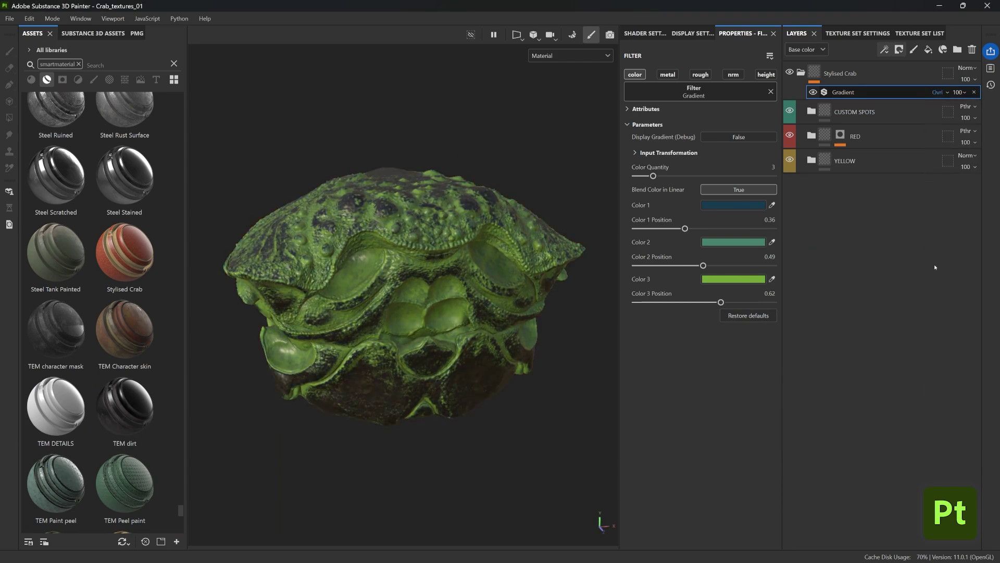
{"action": "left_click", "coordinate": [938, 93]}
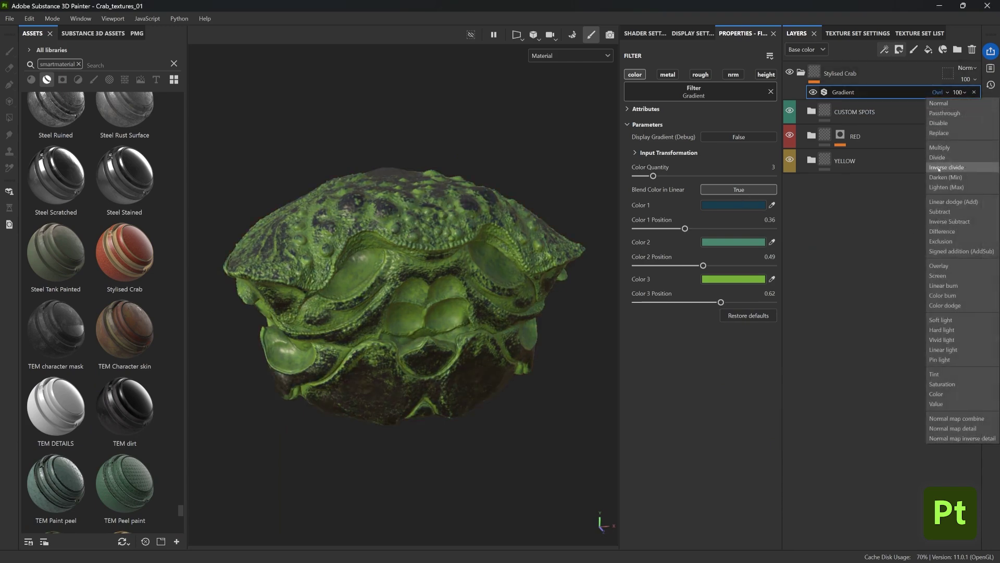
{"action": "left_click", "coordinate": [940, 319]}
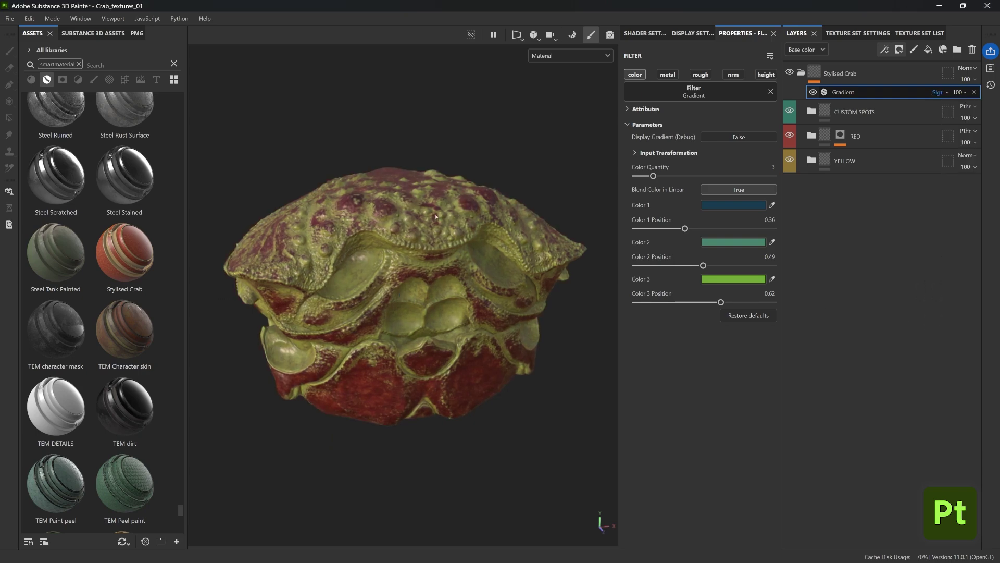
{"action": "left_click", "coordinate": [937, 93]}
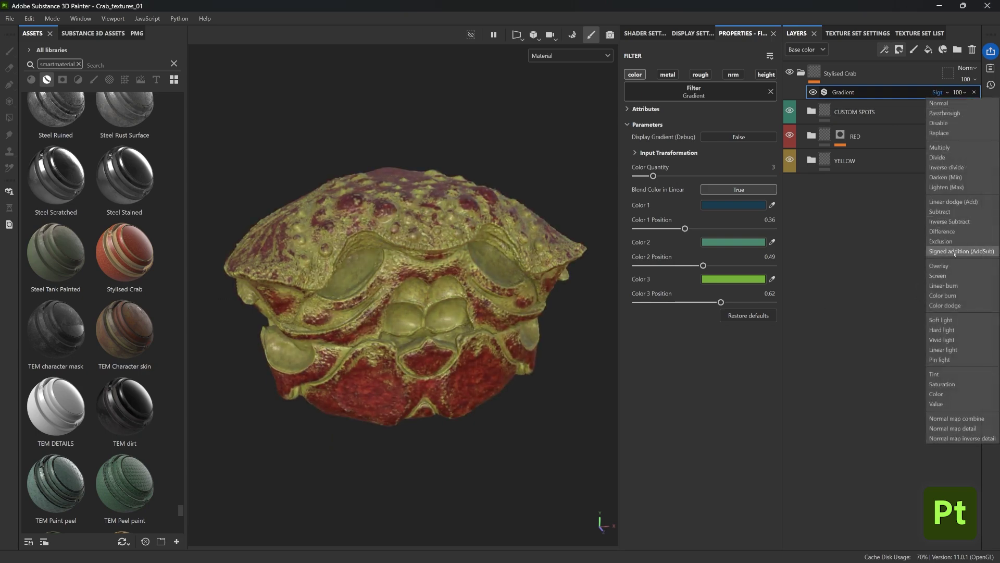
{"action": "left_click", "coordinate": [953, 265]}
Step: Set the gradient's Color 1 to a saturated blue, hex 1147C4
{"action": "left_click", "coordinate": [745, 207]}
{"action": "left_click", "coordinate": [798, 300]}
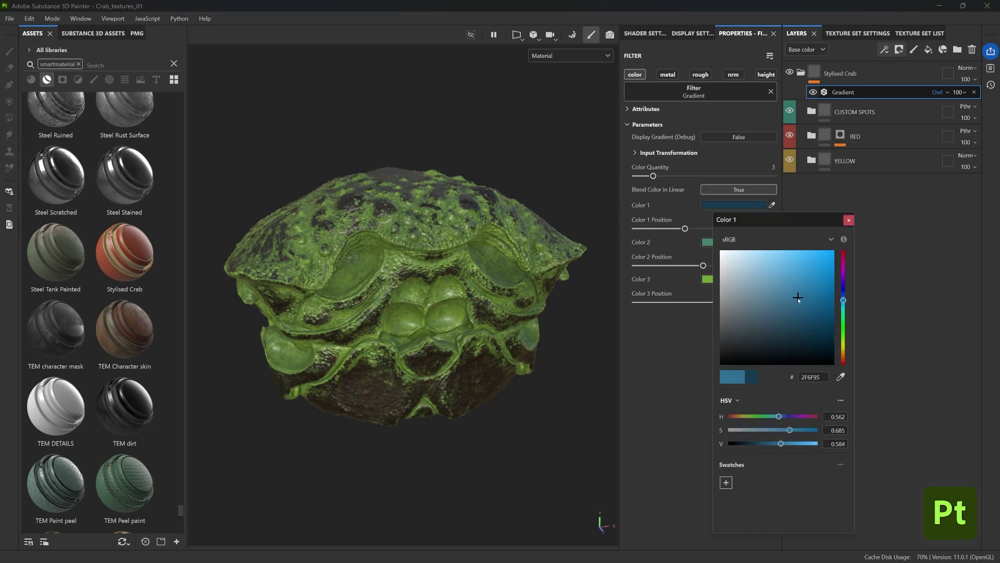
{"action": "left_click", "coordinate": [845, 306]}
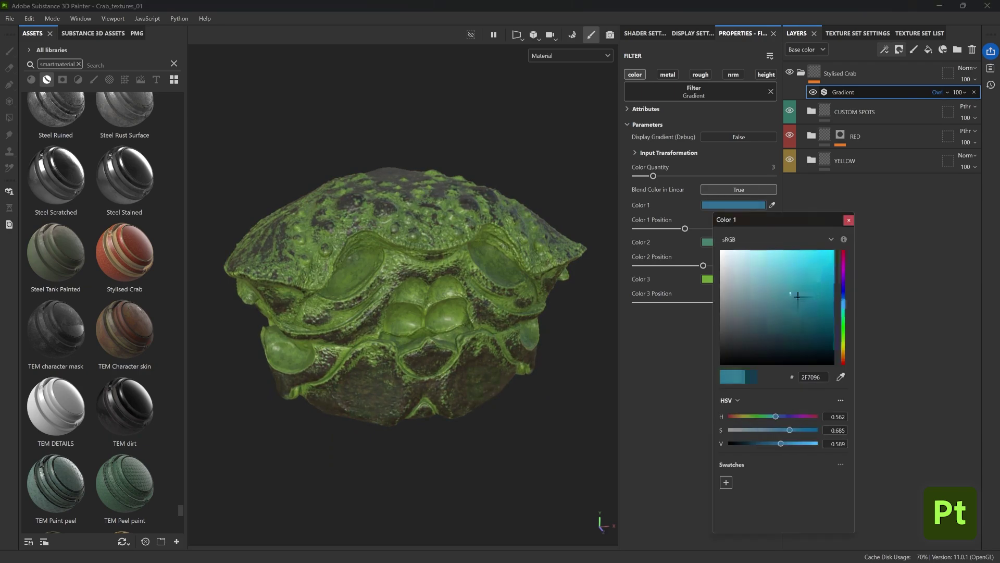
{"action": "left_click_drag", "start_coordinate": [791, 293], "coordinate": [821, 271]}
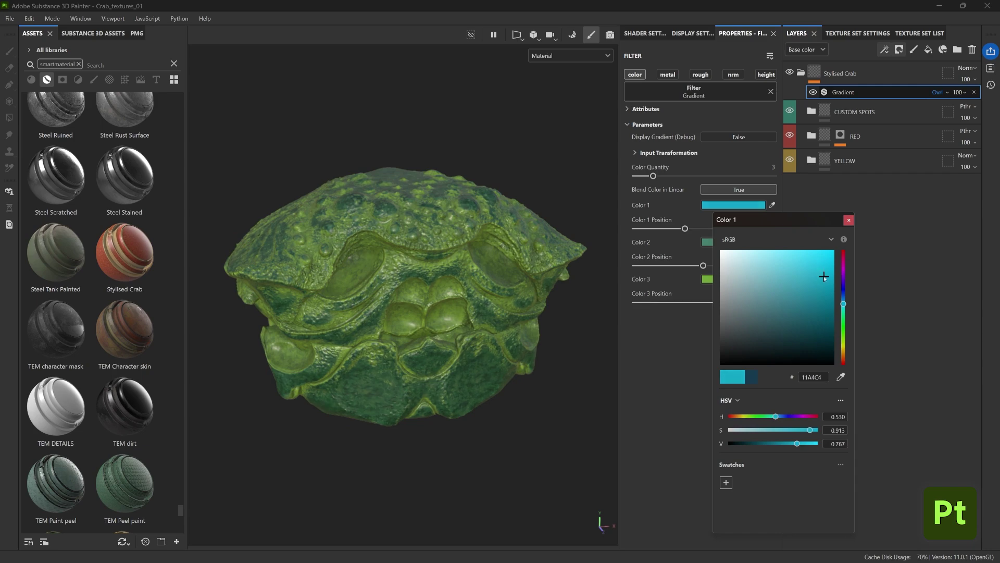
{"action": "left_click", "coordinate": [844, 292]}
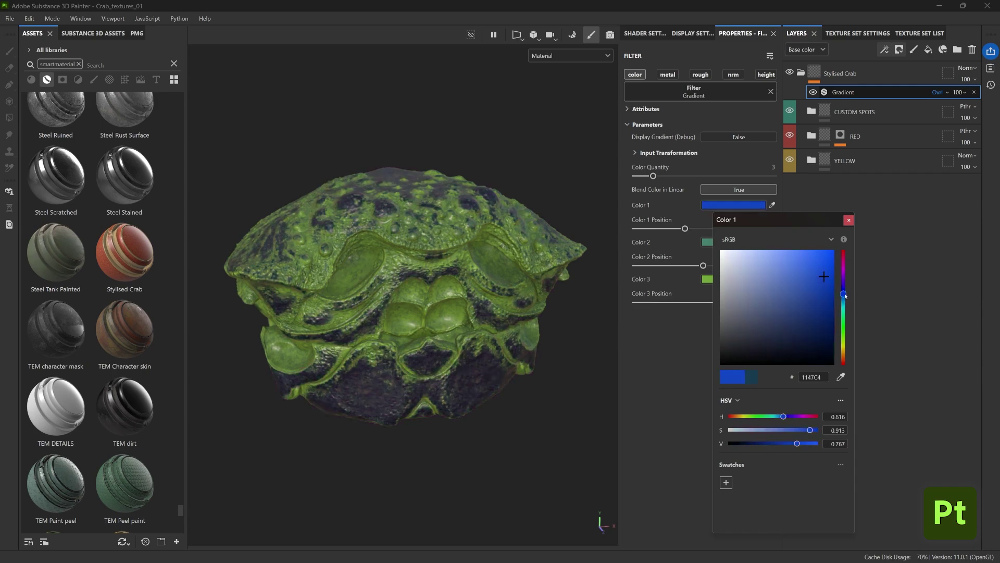
{"action": "left_click", "coordinate": [849, 220]}
Step: Set the gradient's Color 2 to a muted violet-blue and Color 3 to an olive green
{"action": "left_click", "coordinate": [734, 242]}
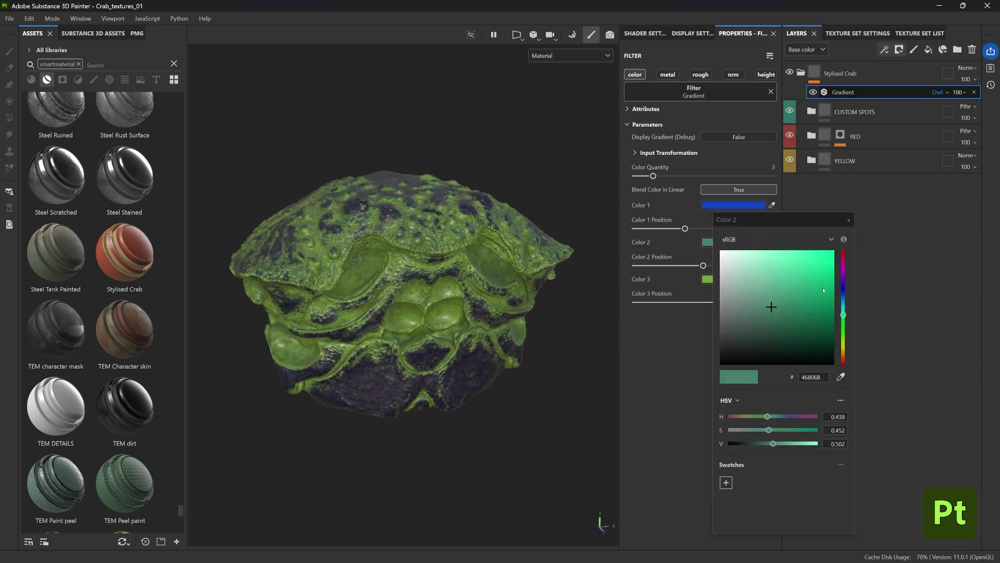
{"action": "left_click", "coordinate": [789, 285]}
{"action": "left_click", "coordinate": [844, 292]}
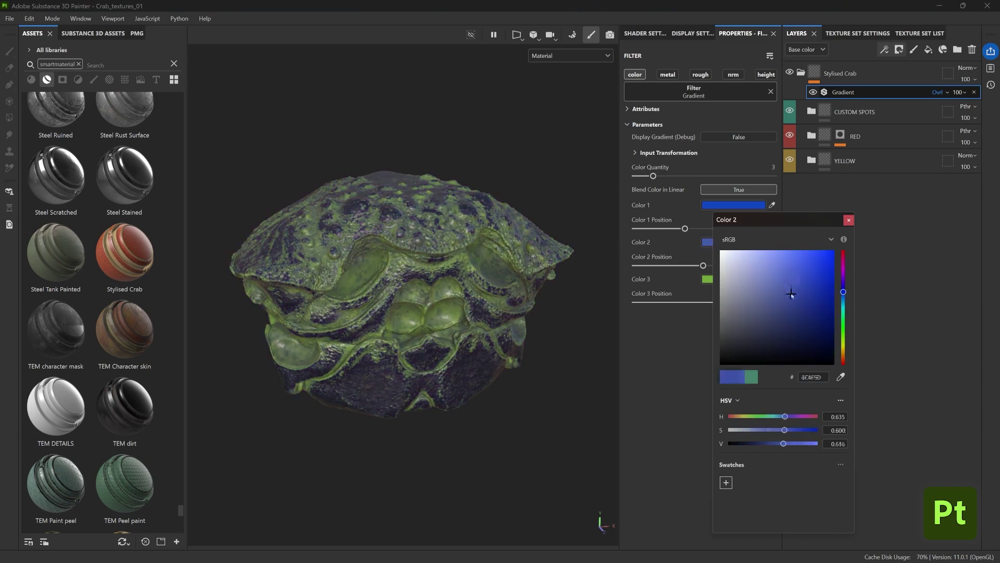
{"action": "mouse_move", "coordinate": [791, 294]}
{"action": "left_mouse_down"}
{"action": "mouse_move", "coordinate": [815, 273]}
{"action": "mouse_move", "coordinate": [783, 270]}
{"action": "mouse_move", "coordinate": [785, 292]}
{"action": "left_mouse_up"}
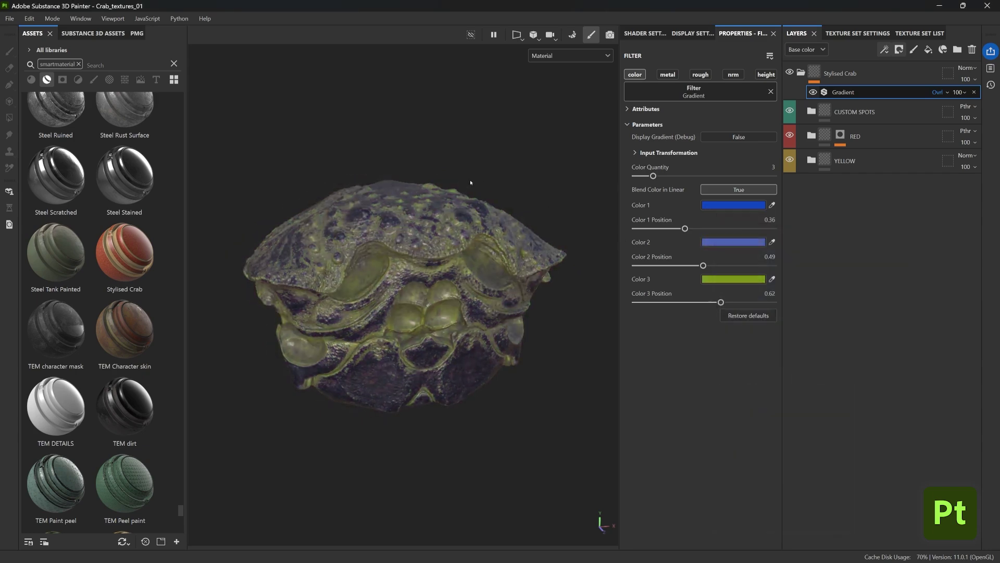
Step: Add an HSL Perceptive filter above the Gradient effect on the Stylised Crab folder
{"action": "mouse_move", "coordinate": [471, 183]}
{"action": "right_mouse_down", "text": "shift"}
{"action": "mouse_move", "coordinate": [502, 179]}
{"action": "mouse_move", "coordinate": [460, 180]}
{"action": "mouse_move", "coordinate": [473, 184]}
{"action": "right_mouse_up", "text": "shift"}
{"action": "left_click", "coordinate": [884, 50]}
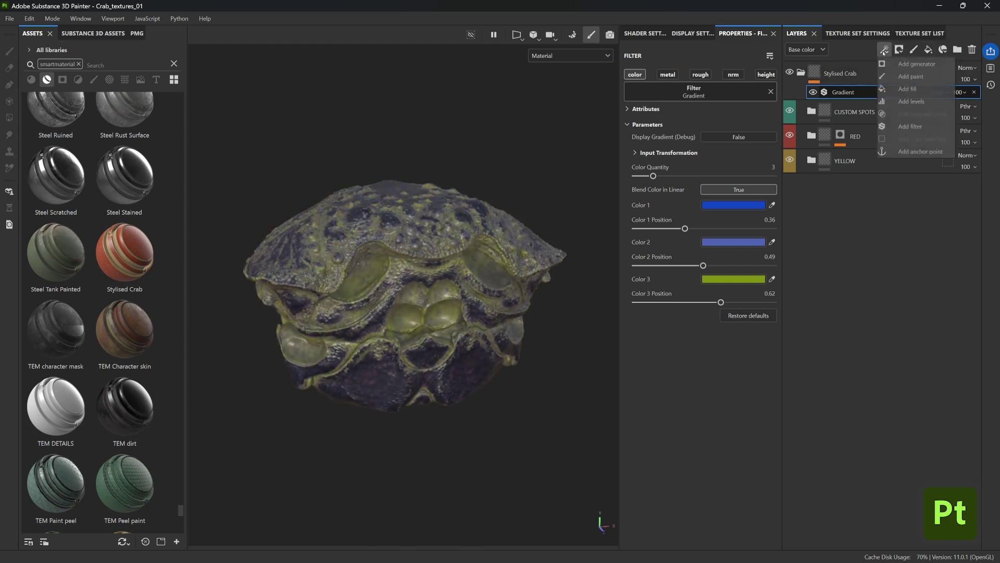
{"action": "left_click", "coordinate": [906, 126]}
{"action": "left_click", "coordinate": [701, 93]}
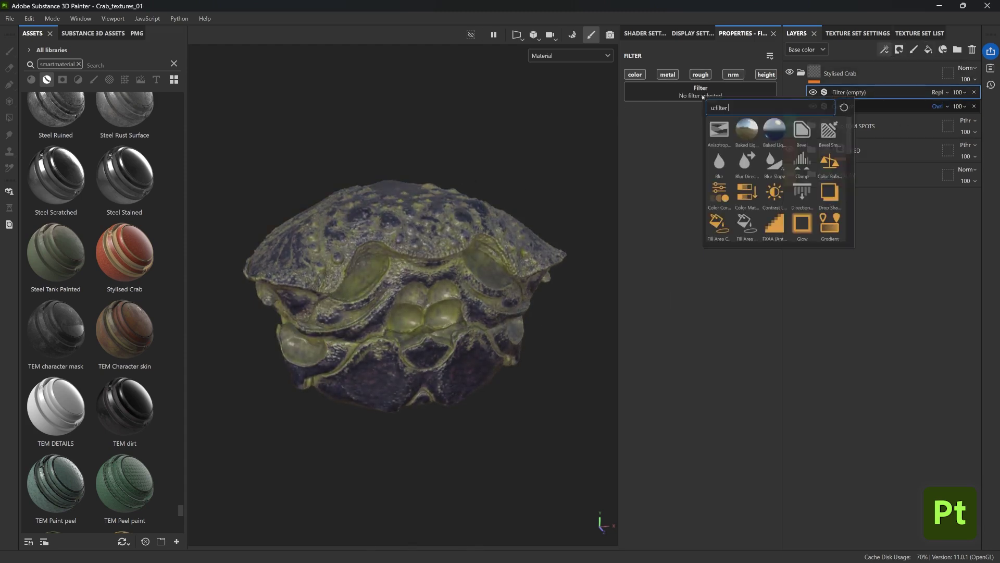
{"action": "scroll", "coordinate": [796, 204], "scroll_direction": "down", "scroll_amount": 3}
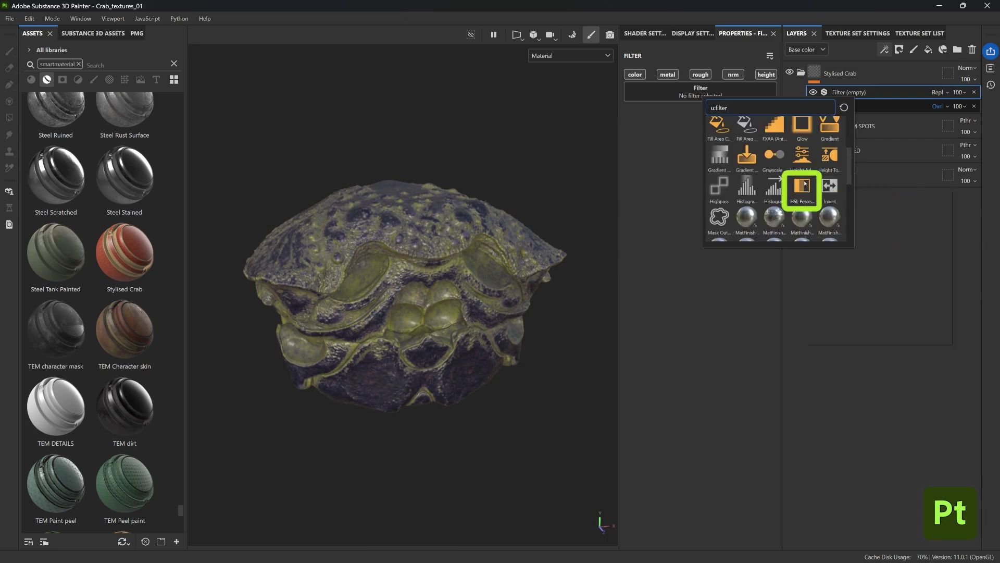
{"action": "left_click", "coordinate": [805, 184]}
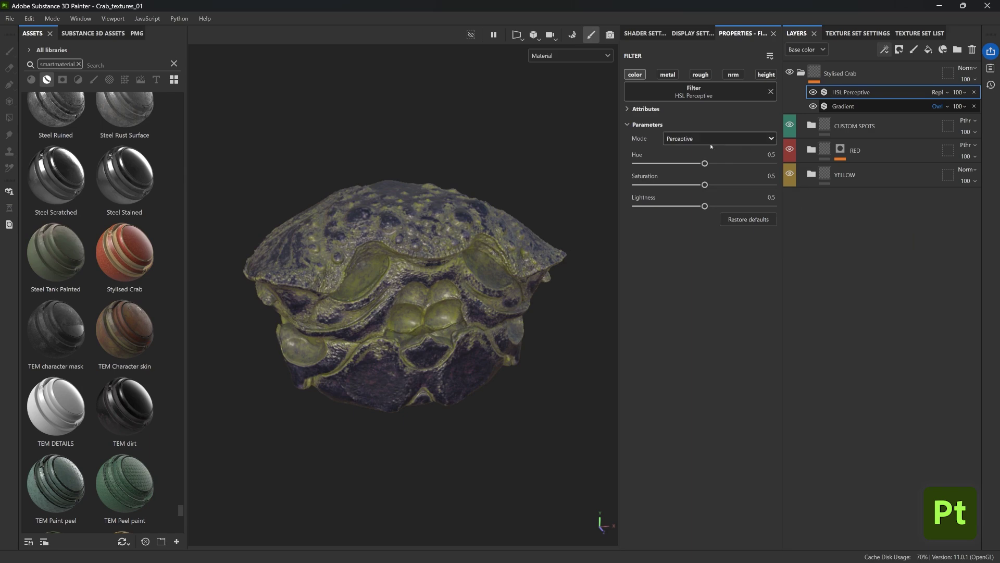
Step: Set the HSL Perceptive filter's Hue to 0.148, Saturation to 0.532 and Lightness to 0.414, and compare the body with and without both filters
{"action": "left_click_drag", "start_coordinate": [705, 164], "coordinate": [660, 164]}
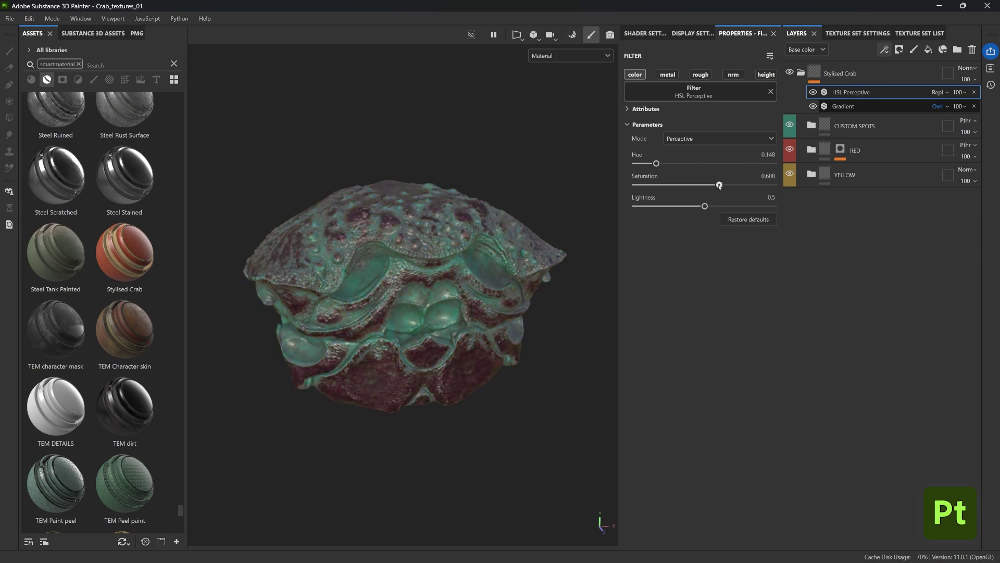
{"action": "mouse_move", "coordinate": [704, 206]}
{"action": "left_mouse_down"}
{"action": "mouse_move", "coordinate": [713, 206]}
{"action": "mouse_move", "coordinate": [692, 206]}
{"action": "left_mouse_up"}
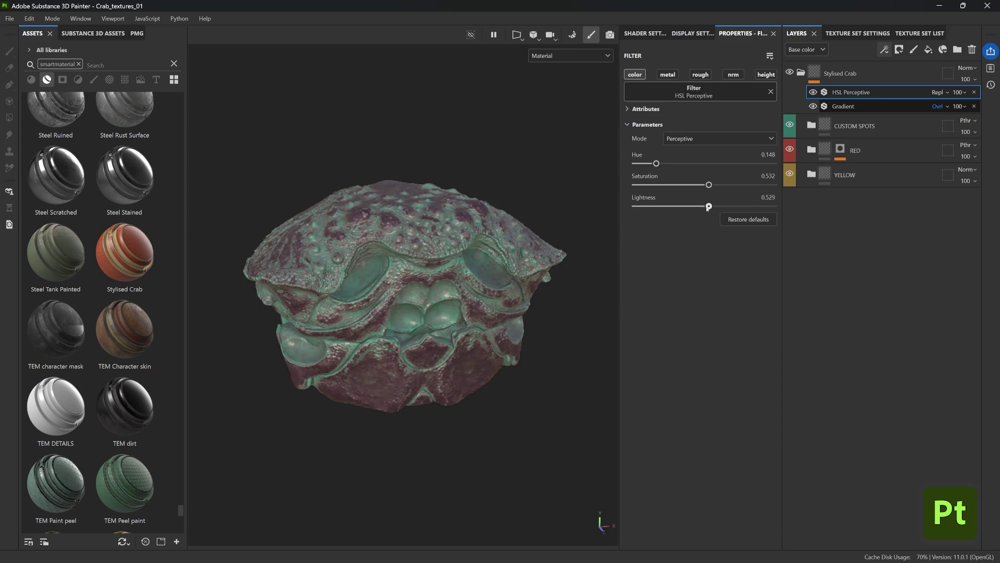
{"action": "left_click", "coordinate": [813, 106]}
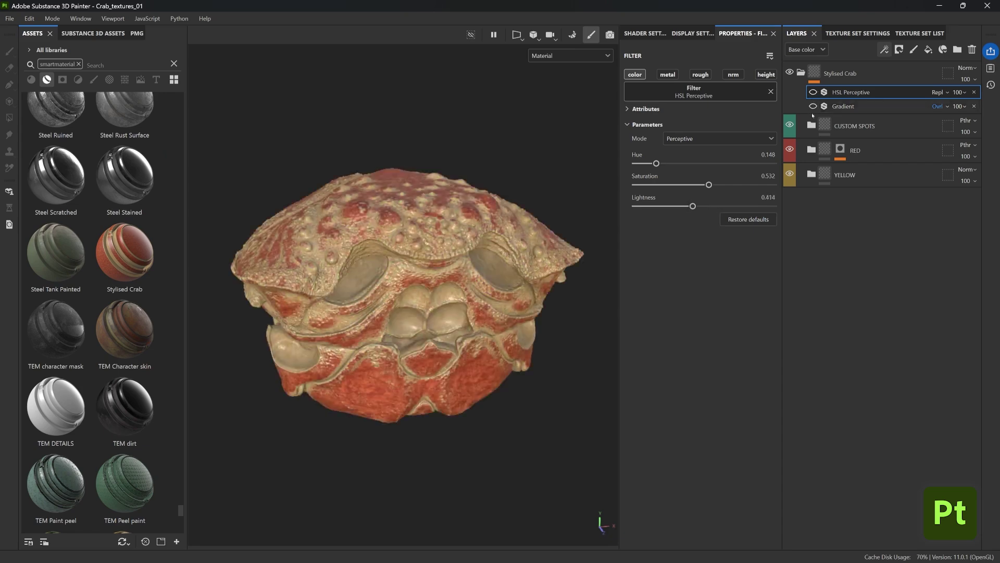
{"action": "left_click", "coordinate": [813, 107]}
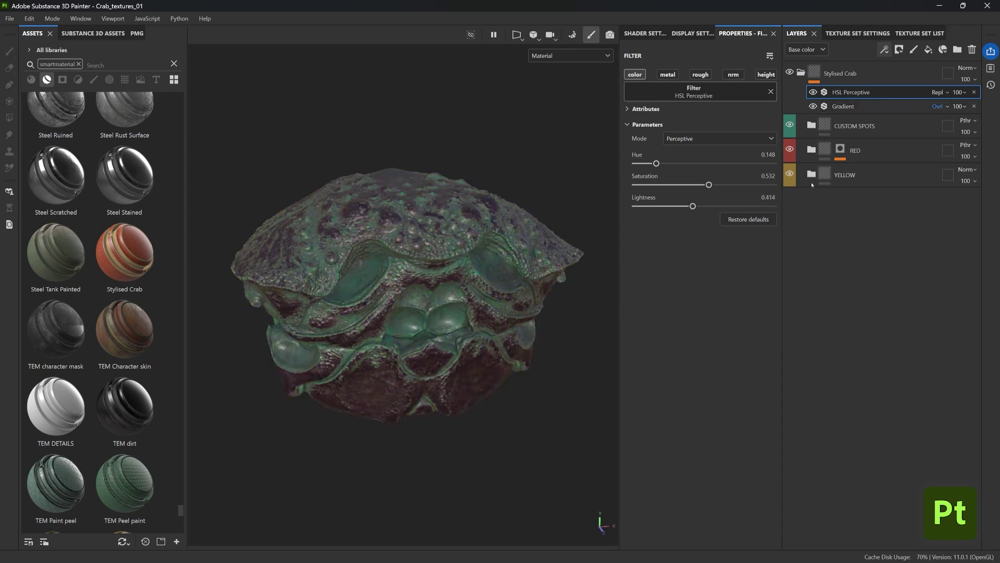
Step: Leave the body's isolated view to show all the crab's parts and inspect the recoloured shell on the whole model
{"action": "key", "text": "alt+q"}
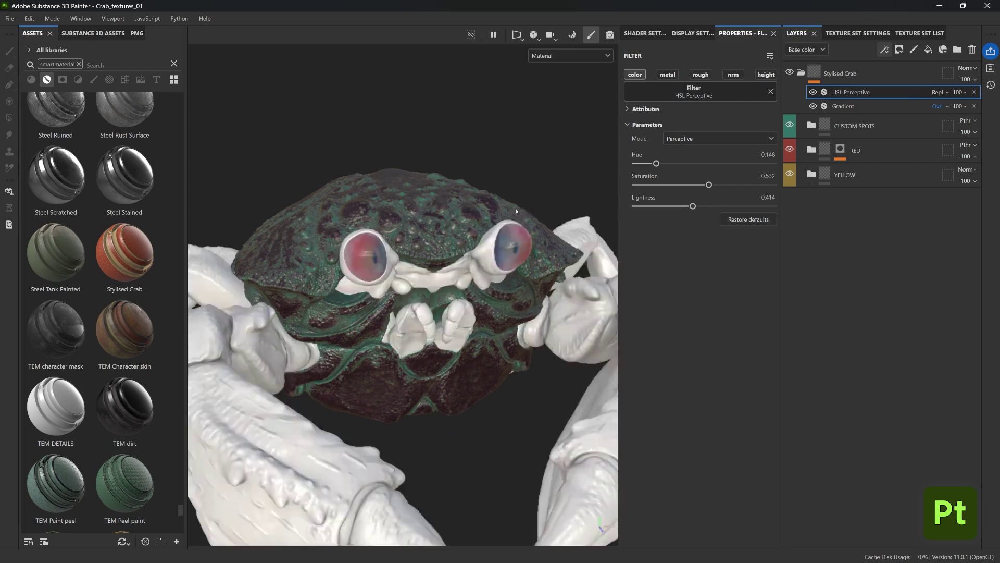
{"action": "right_click_drag", "start_coordinate": [491, 295], "coordinate": [406, 229], "text": "alt"}
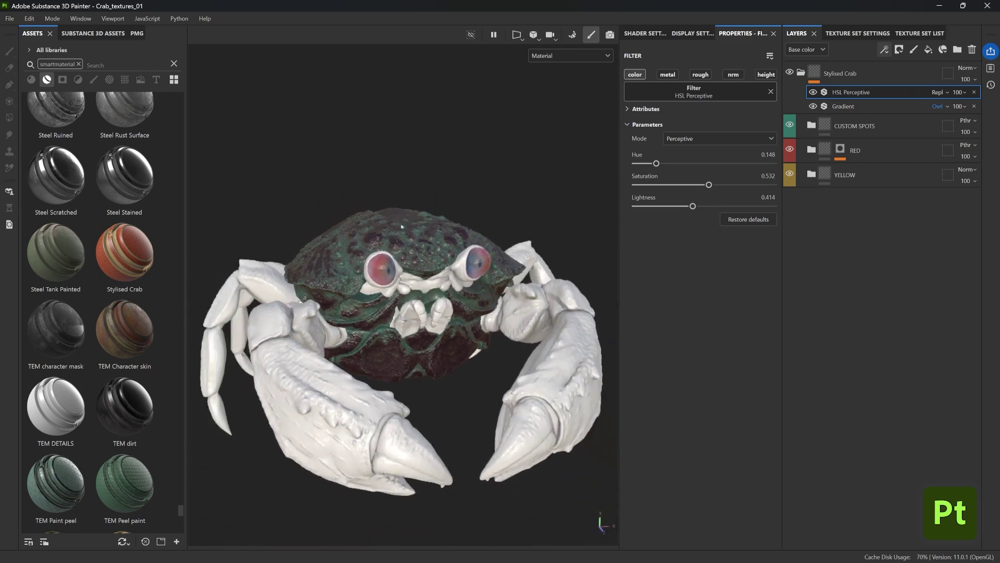
{"action": "left_click_drag", "start_coordinate": [404, 219], "coordinate": [242, 329], "text": "alt"}
{"action": "left_click_drag", "start_coordinate": [392, 322], "coordinate": [361, 245], "text": "alt"}
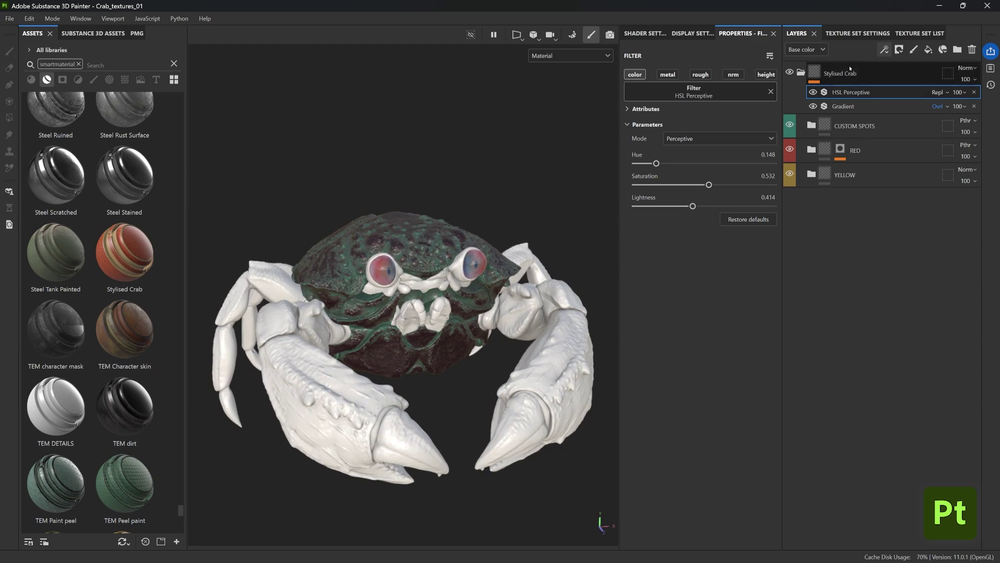
{"action": "left_click", "coordinate": [834, 73]}
{"action": "right_click", "coordinate": [832, 74]}
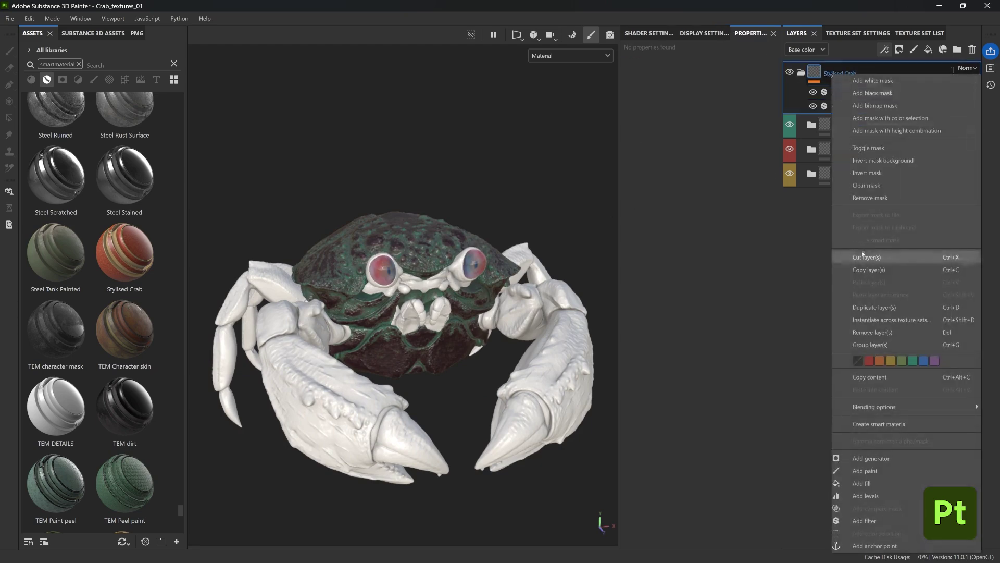
{"action": "left_click", "coordinate": [729, 227]}
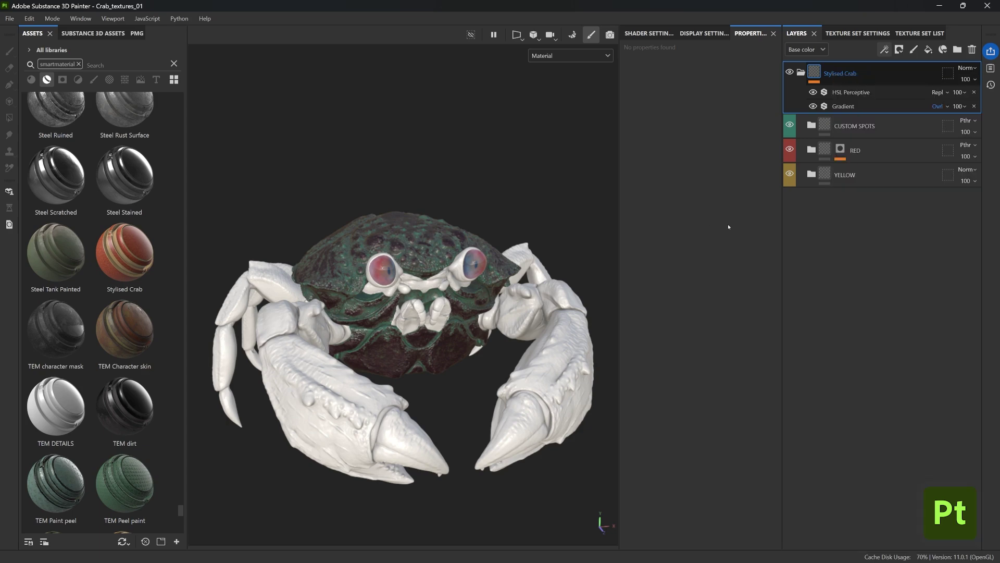
Step: Instantiate the Stylised Crab folder from the body across the CLAWS, EYES, FACE and LEGS texture sets
{"action": "key", "text": "f"}
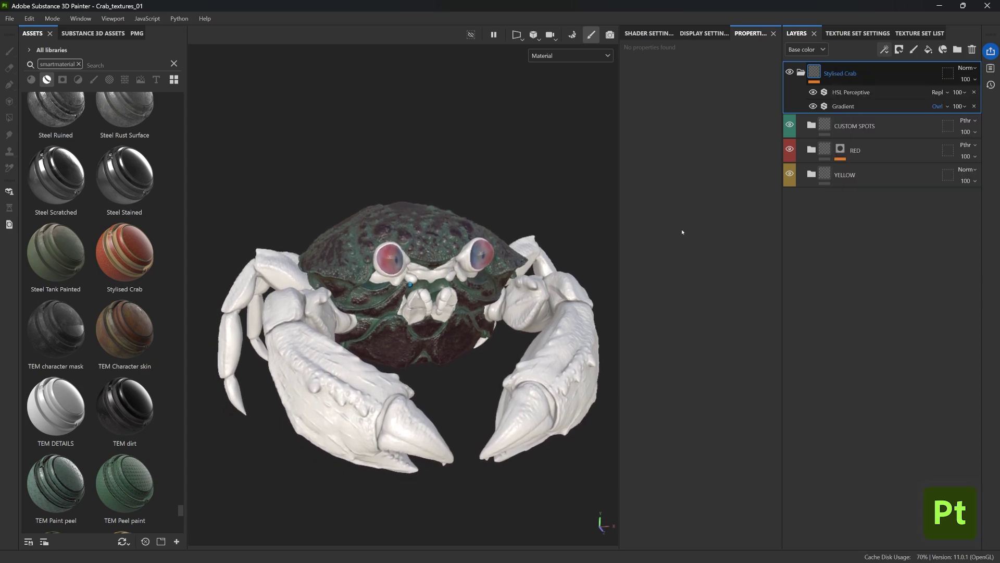
{"action": "left_click", "coordinate": [801, 73]}
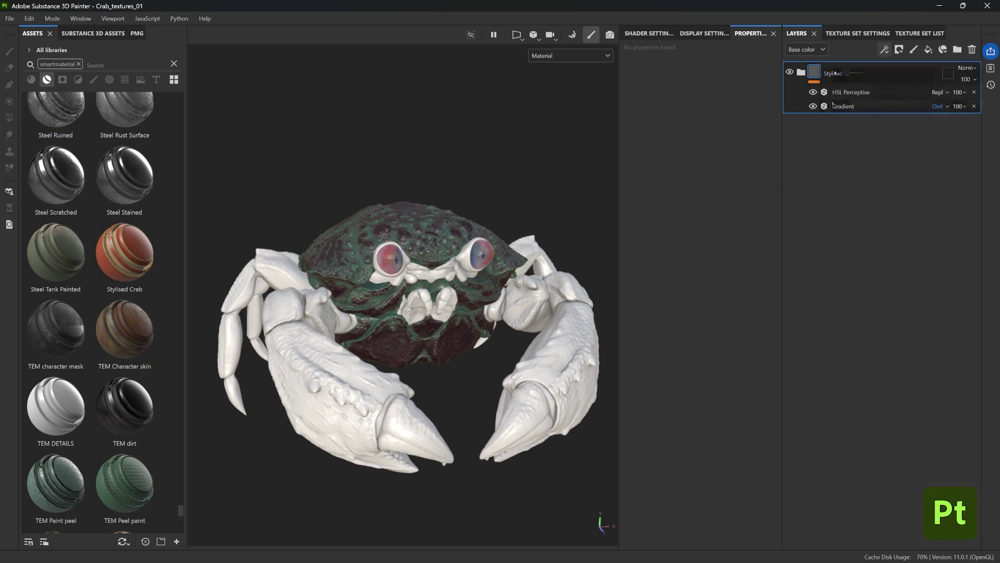
{"action": "right_click", "coordinate": [835, 72]}
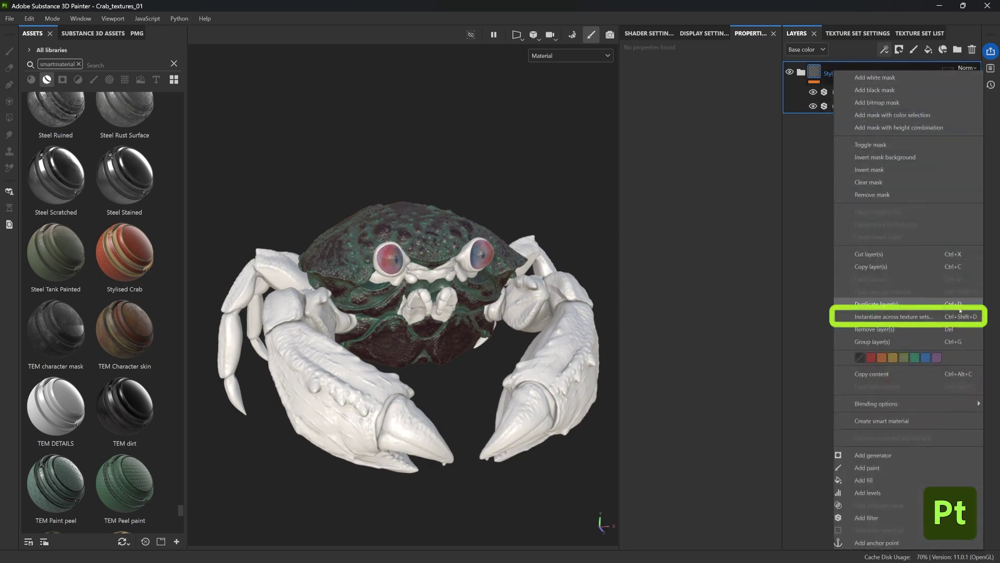
{"action": "left_click", "coordinate": [902, 316]}
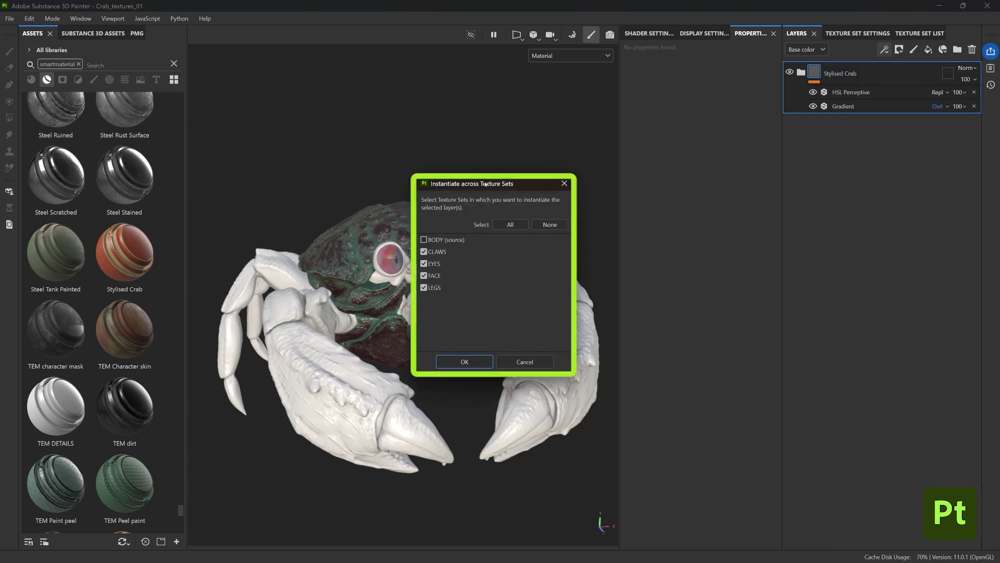
{"action": "left_click_drag", "start_coordinate": [485, 185], "coordinate": [665, 179]}
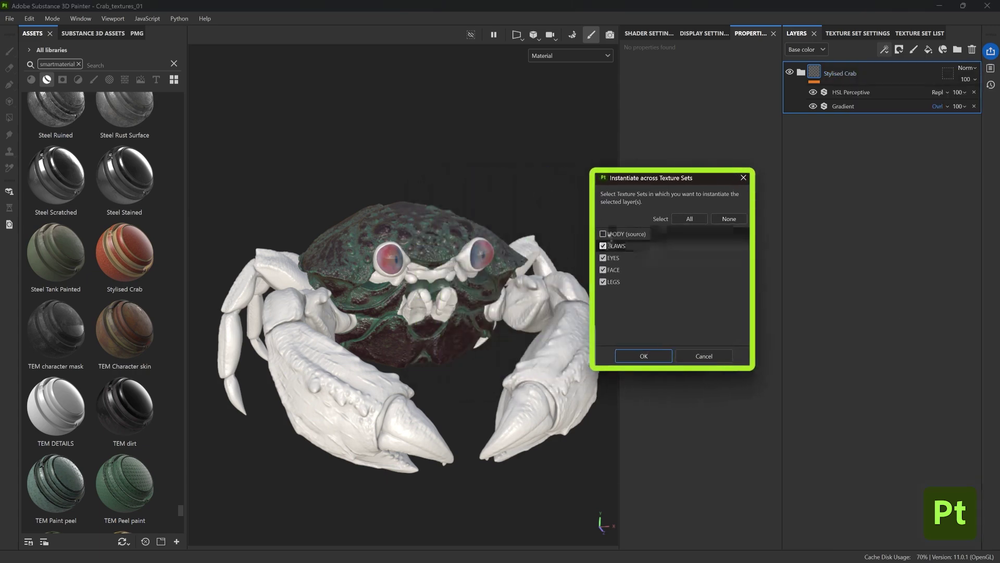
{"action": "left_click", "coordinate": [611, 246]}
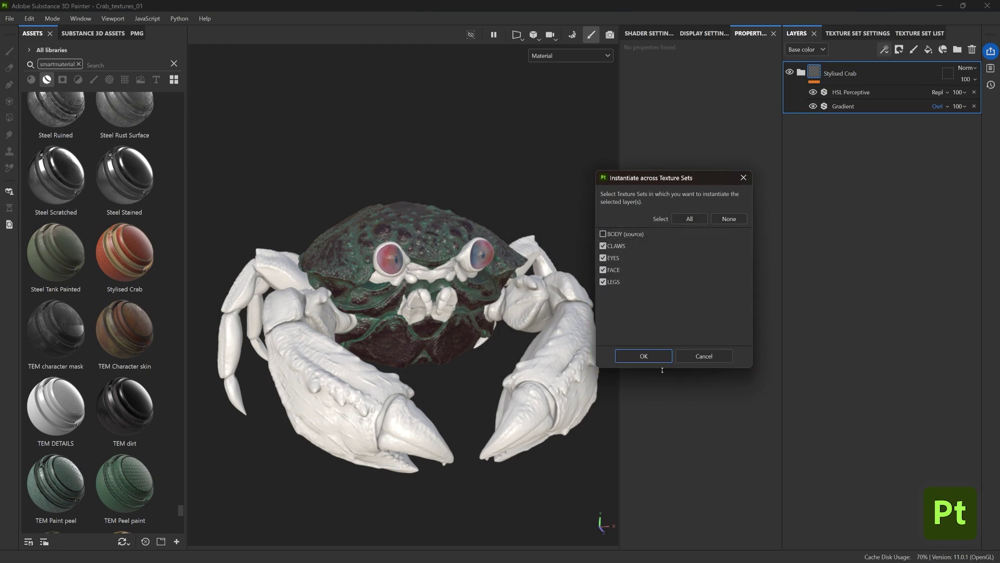
{"action": "left_click", "coordinate": [644, 355]}
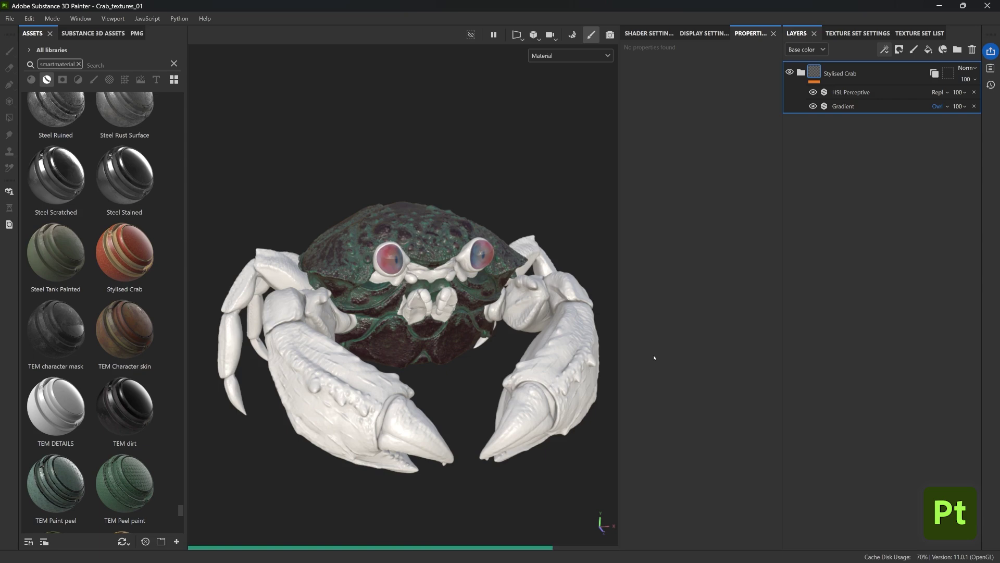
Step: Move the Stylised Crab instance below all the fill layers in the EYES texture set
{"action": "left_click_drag", "start_coordinate": [555, 250], "coordinate": [481, 262], "text": "alt"}
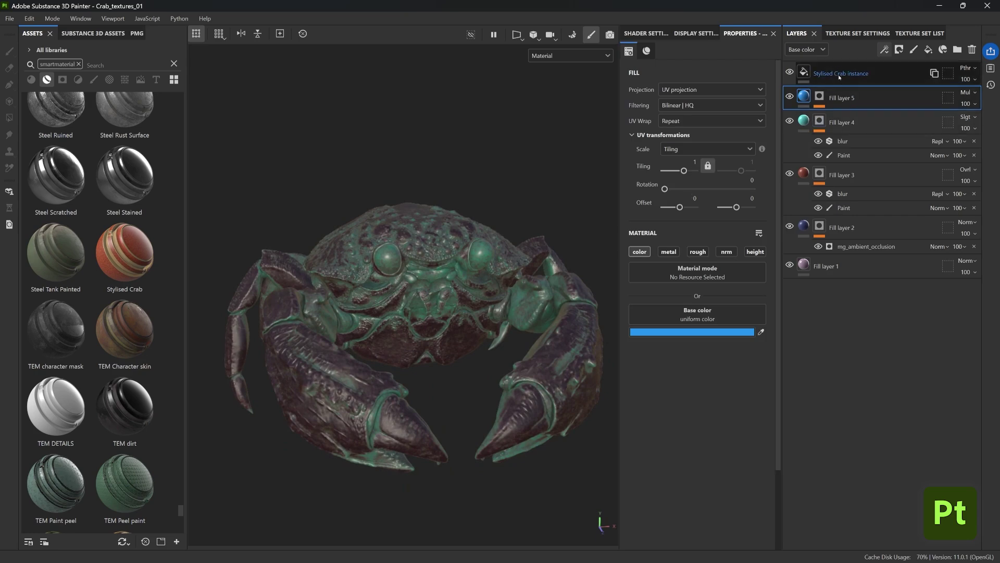
{"action": "left_click_drag", "start_coordinate": [840, 76], "coordinate": [834, 285]}
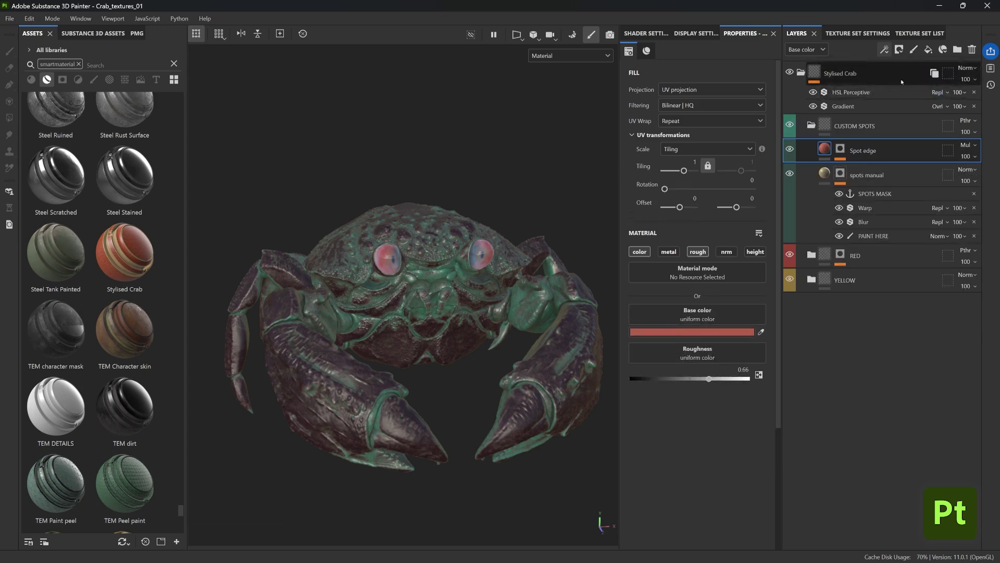
Step: Set the body's HSL Perceptive filter to Hue 0.384, Saturation 0.411 and Lightness 0.49
{"action": "left_click", "coordinate": [800, 72]}
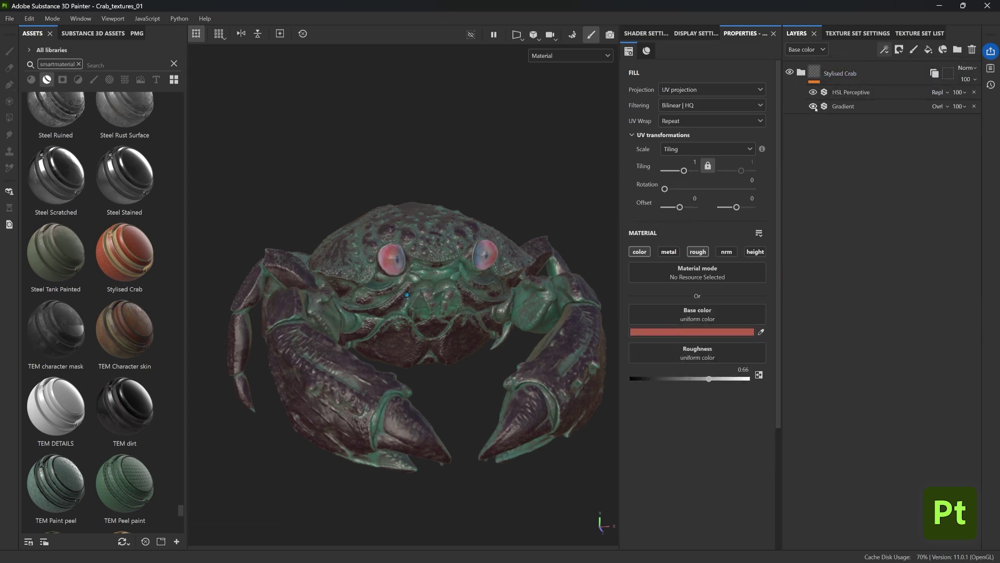
{"action": "left_click", "coordinate": [834, 93]}
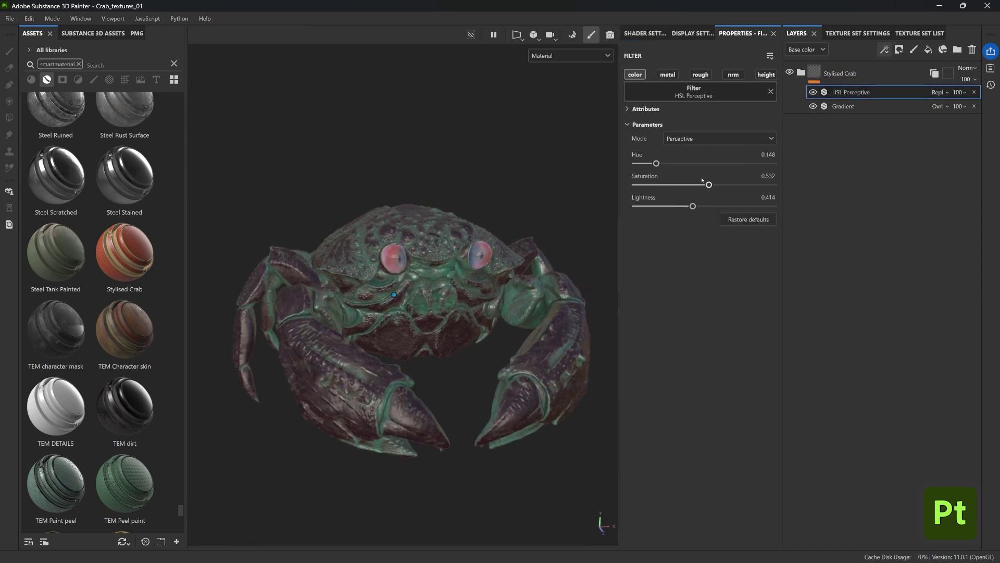
{"action": "left_click_drag", "start_coordinate": [677, 164], "coordinate": [692, 185]}
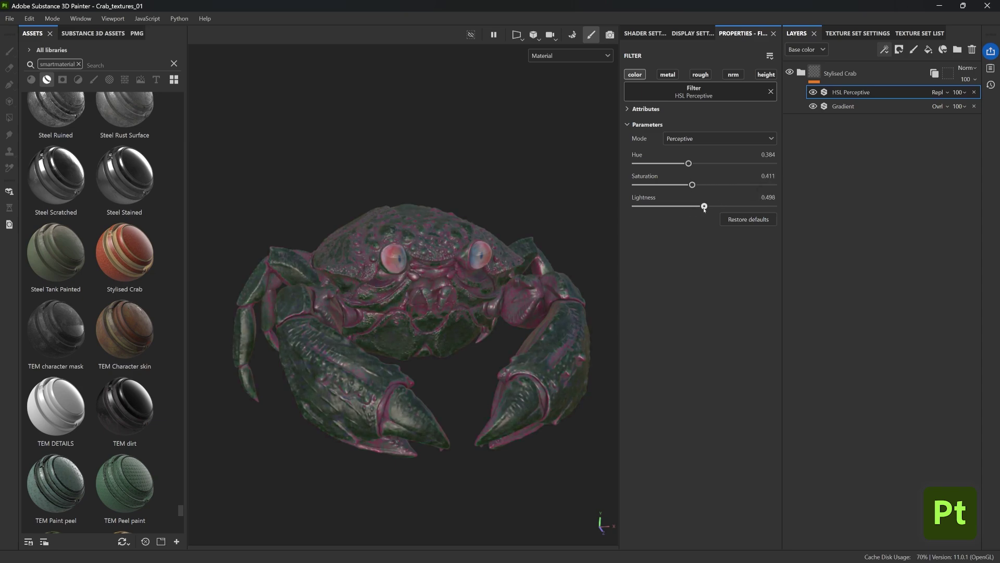
Step: Try the Screen blending mode on the Gradient effect, and settle on Soft light
{"action": "left_click", "coordinate": [937, 106]}
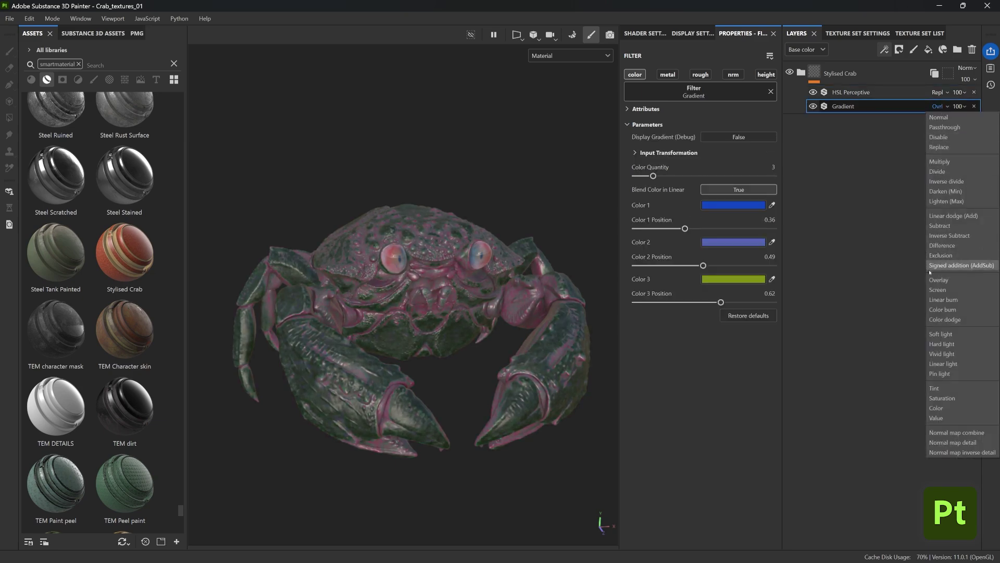
{"action": "left_click", "coordinate": [935, 289]}
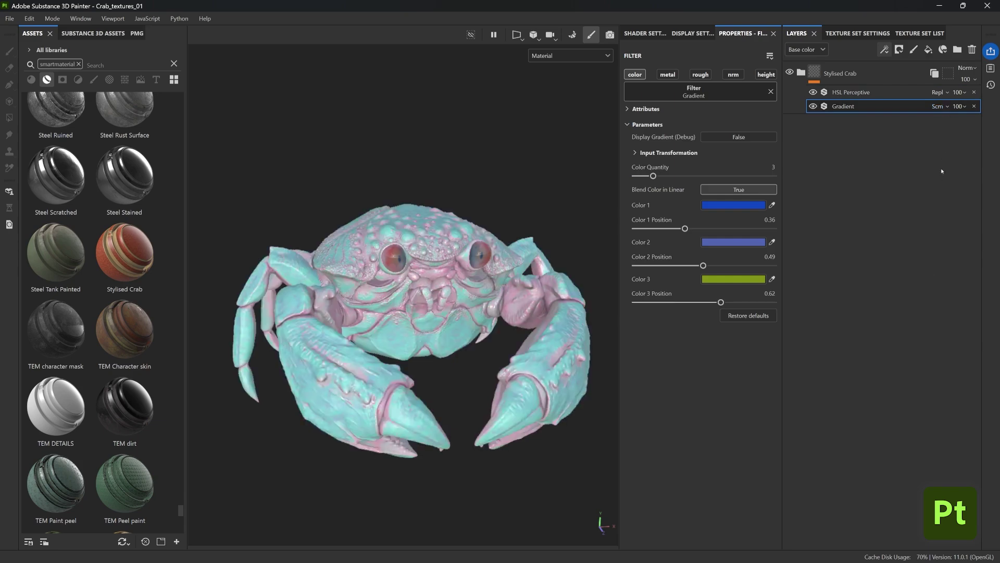
{"action": "left_click", "coordinate": [938, 107]}
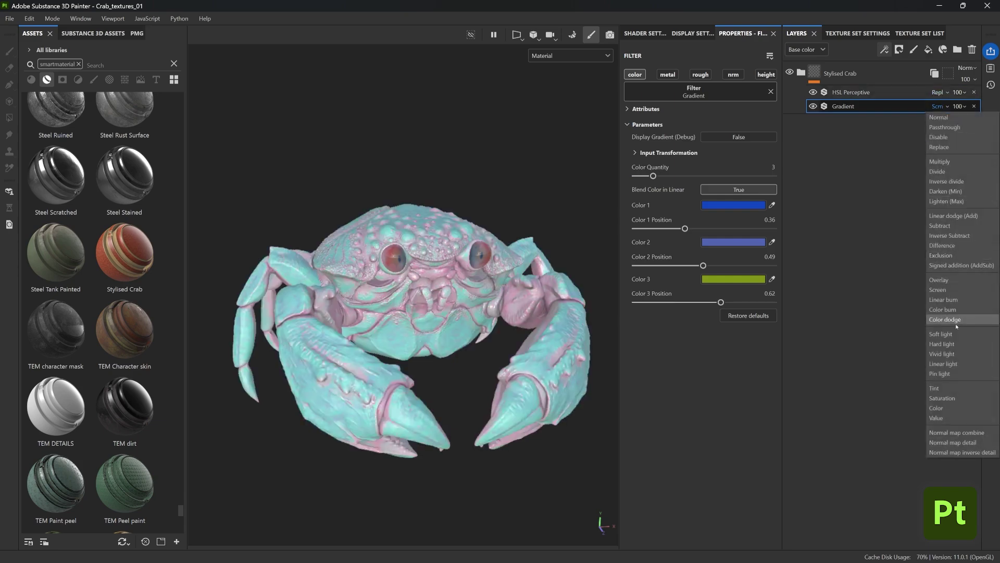
{"action": "left_click", "coordinate": [941, 334]}
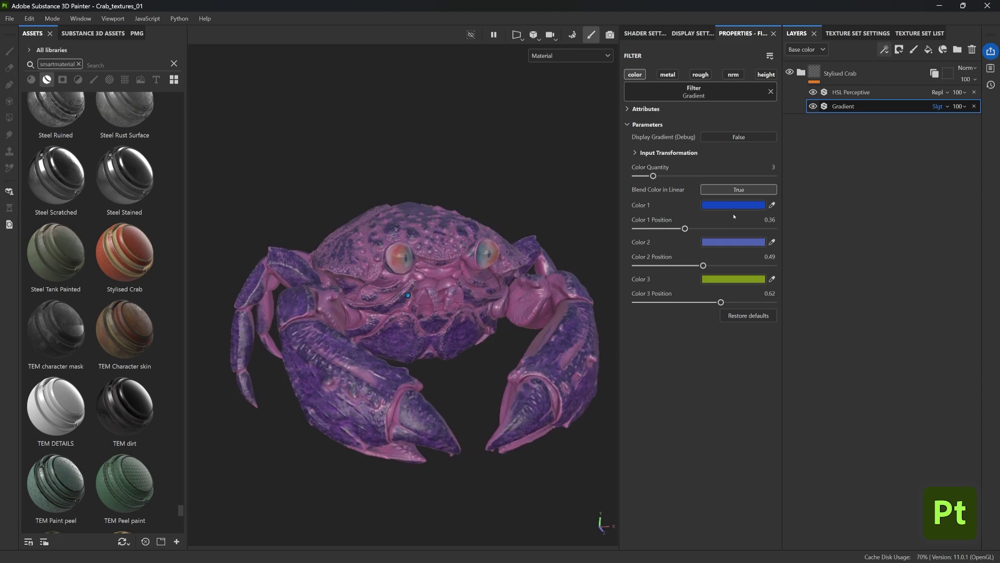
Step: Shift the HSL Perceptive filter's Hue to about 0.726, Saturation to 0.479 and Lightness to 0.407
{"action": "left_click", "coordinate": [860, 92]}
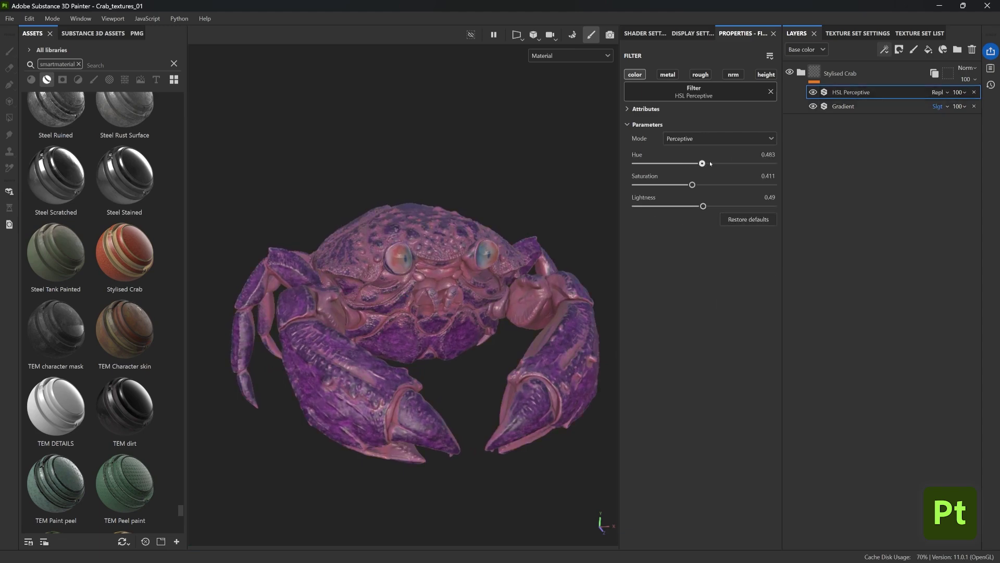
{"action": "left_click_drag", "start_coordinate": [710, 163], "coordinate": [660, 206]}
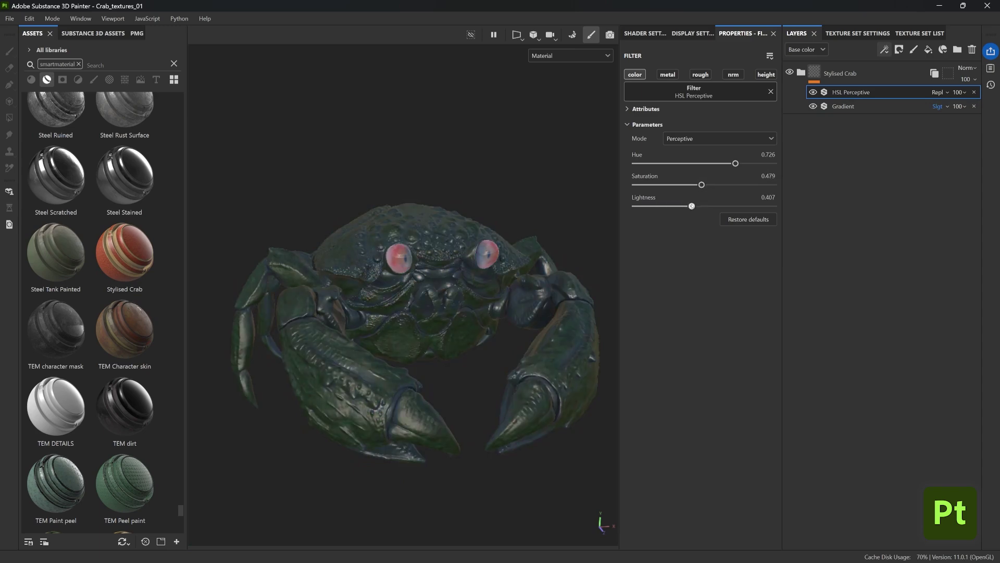
Step: Add a colour-only fill layer above the Stylised Crab folder and sample its base colour from the crab's dark teal claw
{"action": "left_click", "coordinate": [886, 73]}
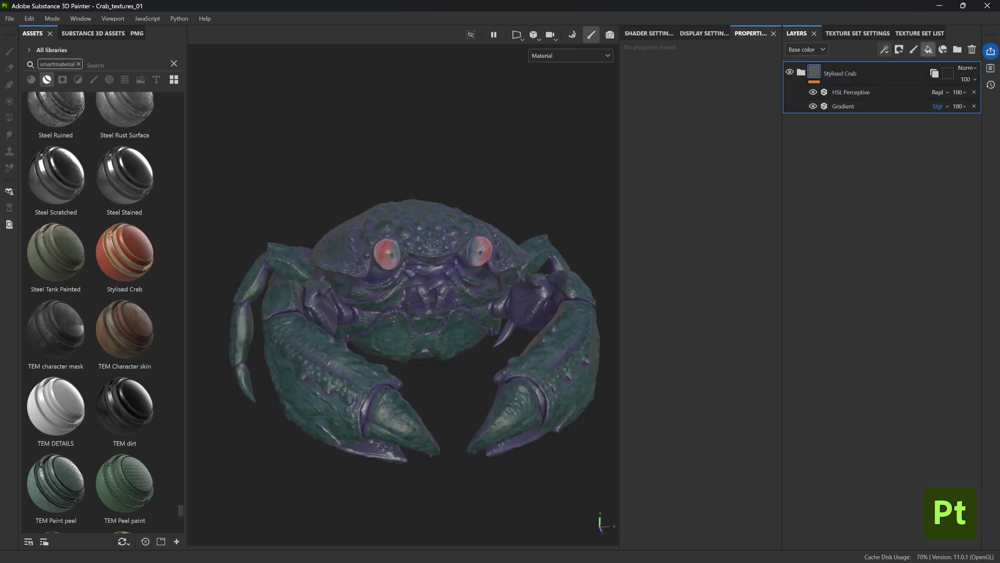
{"action": "left_click", "coordinate": [929, 49]}
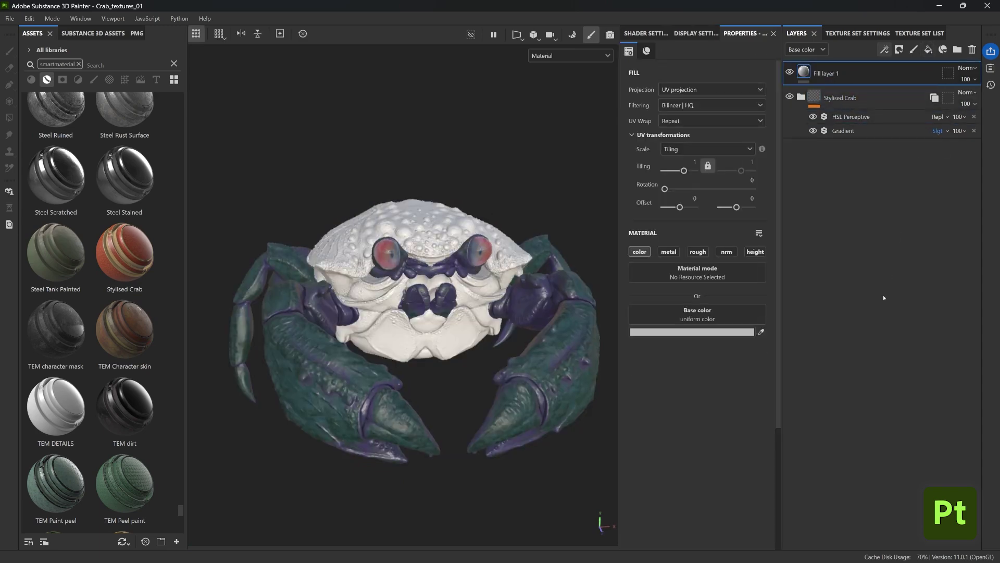
{"action": "left_click", "coordinate": [762, 332]}
{"action": "left_click", "coordinate": [583, 357]}
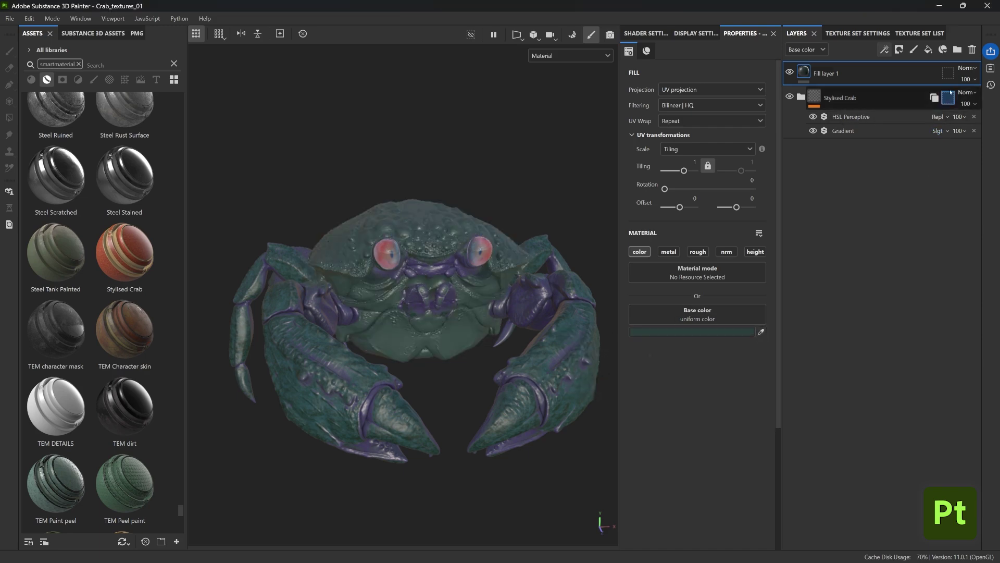
Step: Set the new fill layer's blending mode to Overlay and brighten its base colour to a medium sea green
{"action": "left_click", "coordinate": [968, 68]}
{"action": "left_click", "coordinate": [948, 243]}
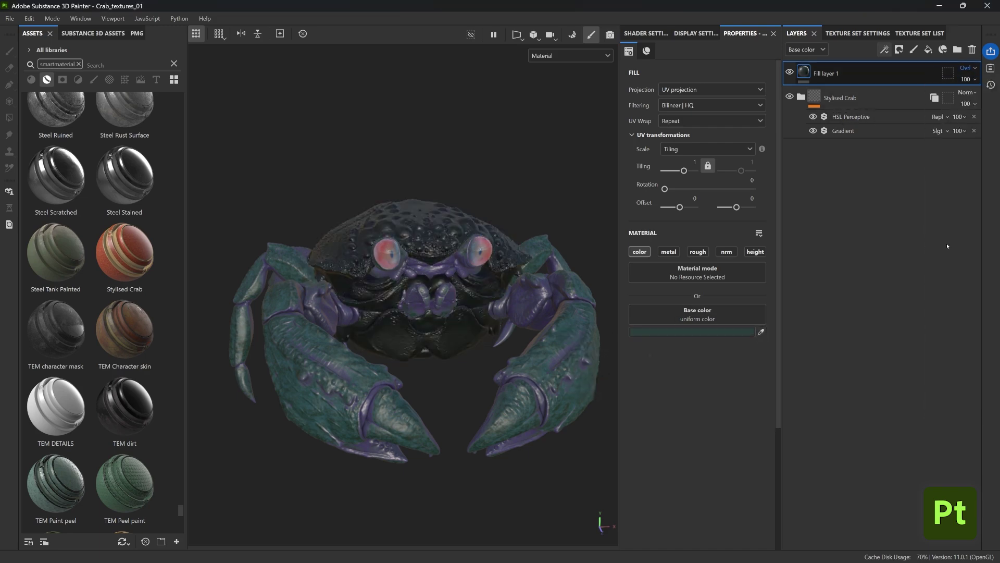
{"action": "left_click", "coordinate": [730, 332]}
{"action": "left_click", "coordinate": [780, 277]}
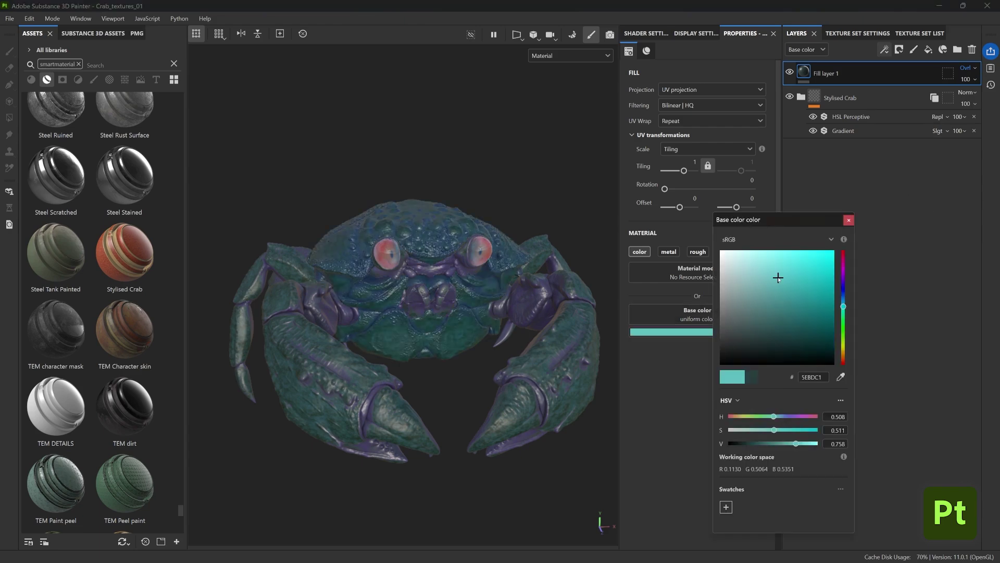
Step: Give the fill layer a black mask with a Curvature generator, using Global Balance 0.46 and Global Contrast 0.2
{"action": "left_click", "coordinate": [899, 50]}
{"action": "left_click", "coordinate": [913, 78]}
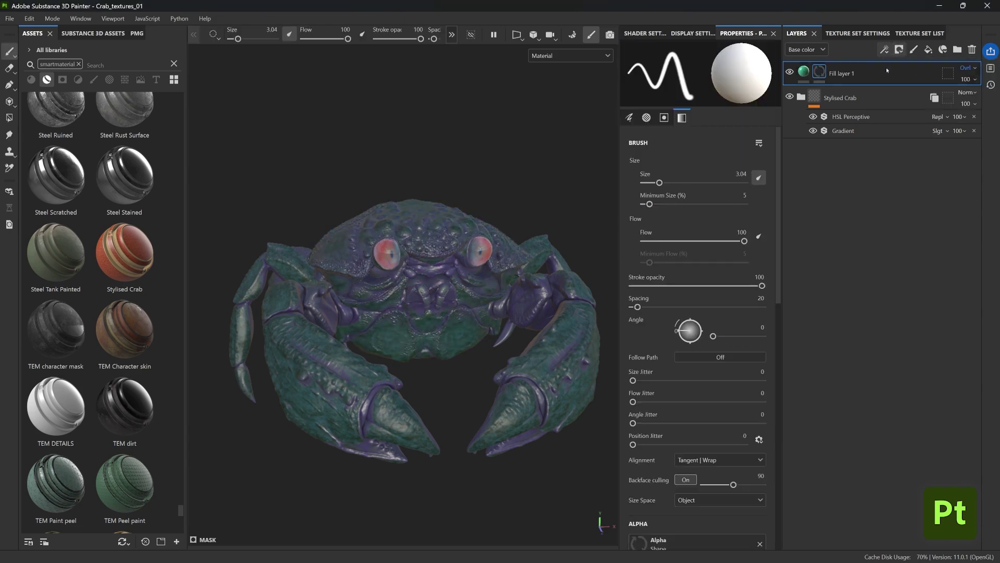
{"action": "left_click", "coordinate": [885, 51]}
{"action": "left_click", "coordinate": [895, 62]}
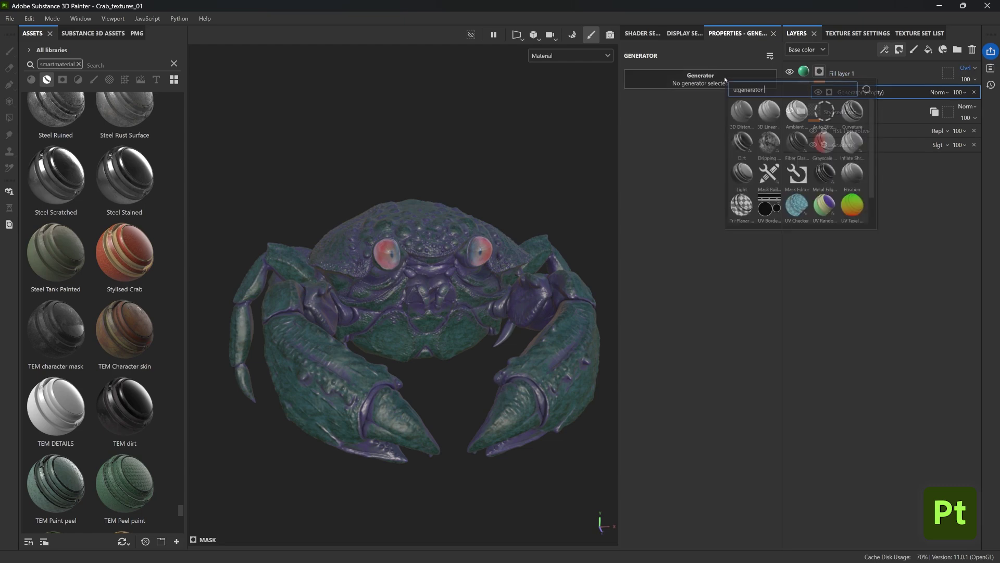
{"action": "left_click", "coordinate": [860, 121]}
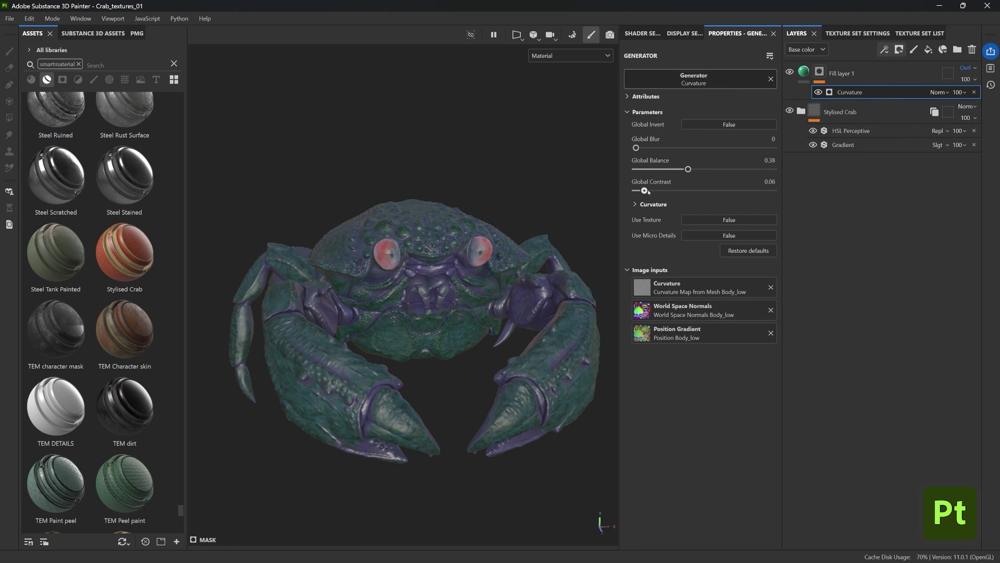
{"action": "left_click_drag", "start_coordinate": [647, 191], "coordinate": [666, 191]}
{"action": "left_click_drag", "start_coordinate": [689, 170], "coordinate": [698, 170]}
Step: Change the fill layer's base colour to a bright, saturated green with a hue of 0.342
{"action": "left_click", "coordinate": [804, 72]}
{"action": "left_click", "coordinate": [741, 334]}
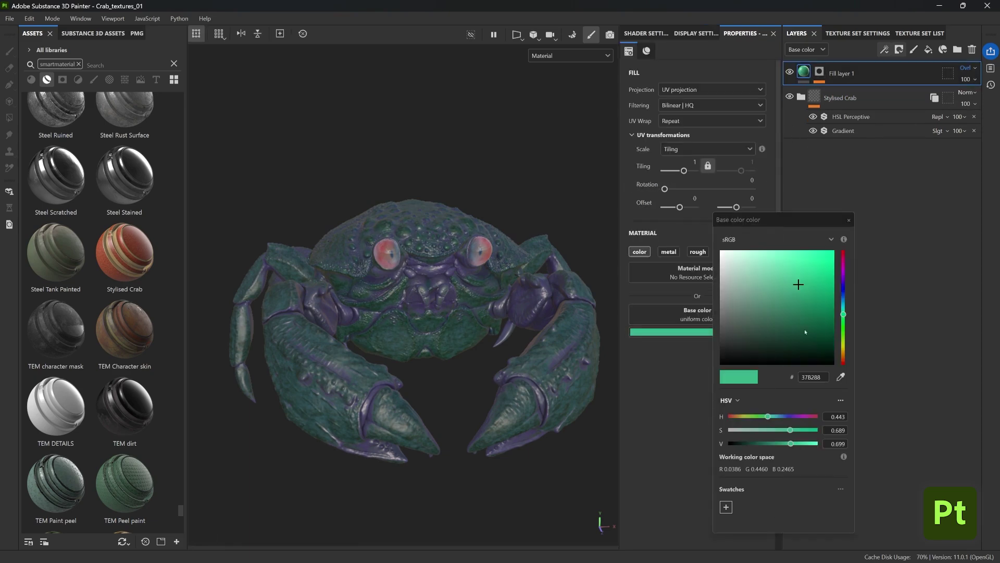
{"action": "left_click", "coordinate": [843, 325]}
{"action": "left_click", "coordinate": [809, 274]}
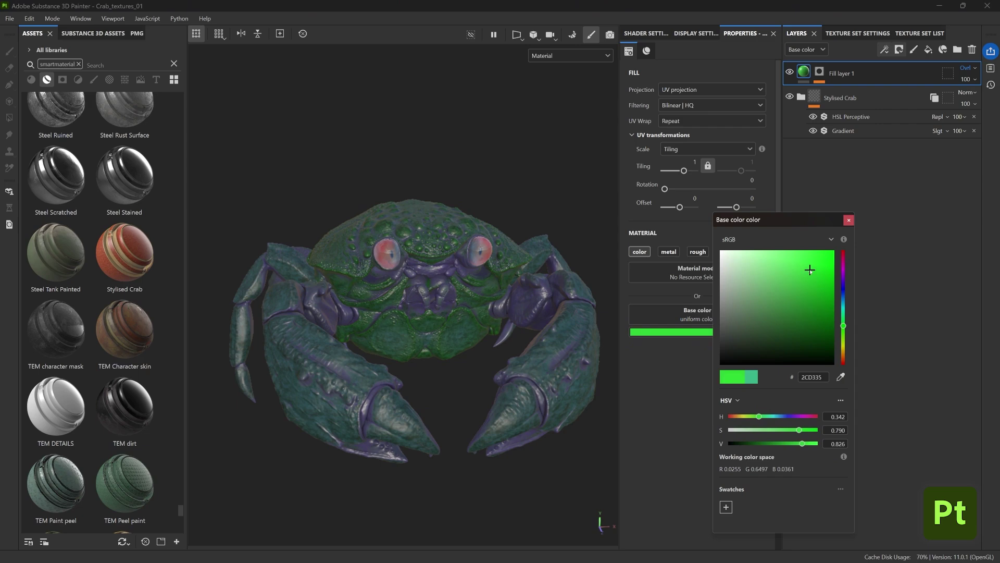
{"action": "left_click", "coordinate": [849, 220]}
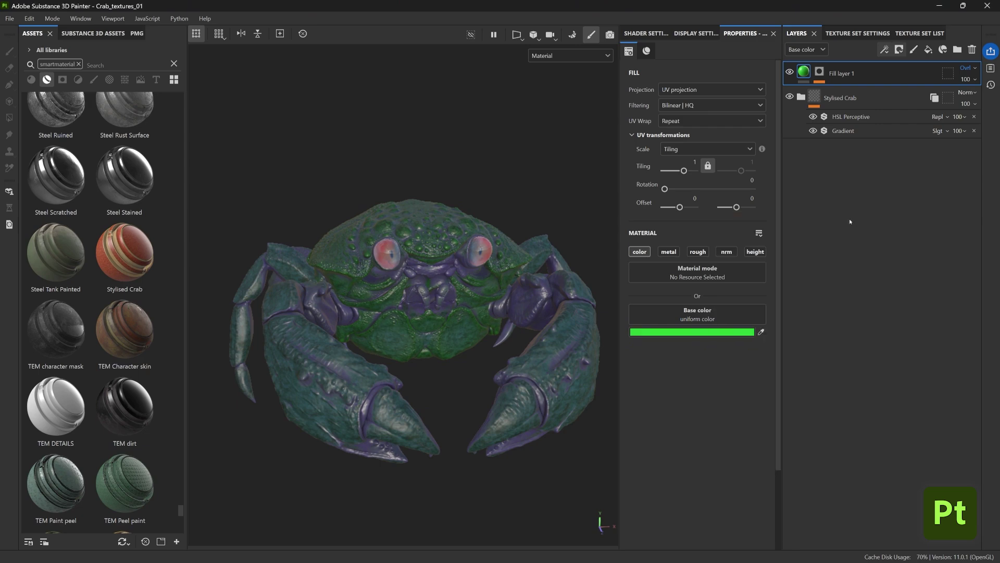
Step: Set the fill layer's blending mode to Screen and lower its Curvature generator's Global Balance to restrict the green to raised edges
{"action": "left_click", "coordinate": [971, 68]}
{"action": "left_click", "coordinate": [946, 252]}
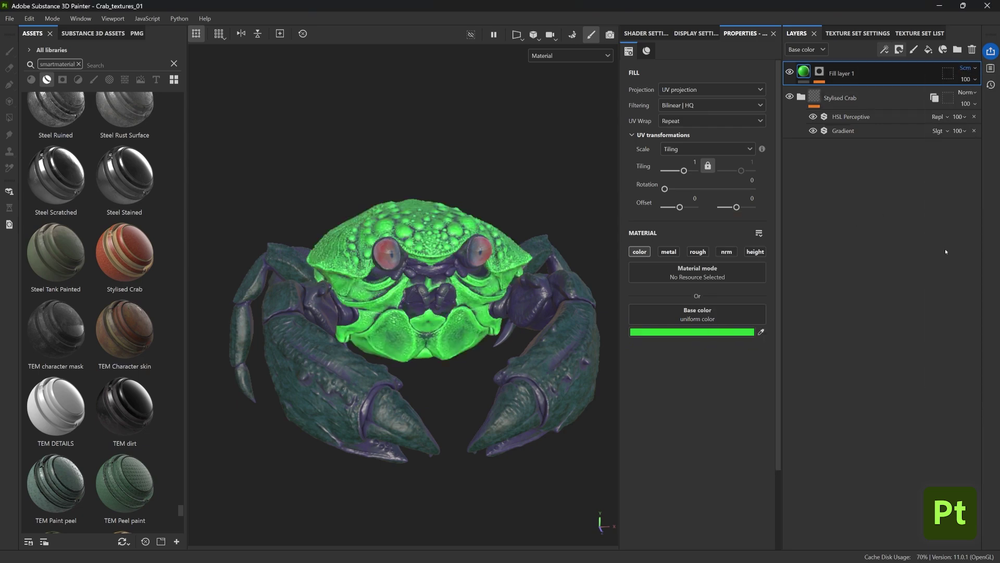
{"action": "left_click", "coordinate": [820, 72]}
{"action": "left_click", "coordinate": [847, 92]}
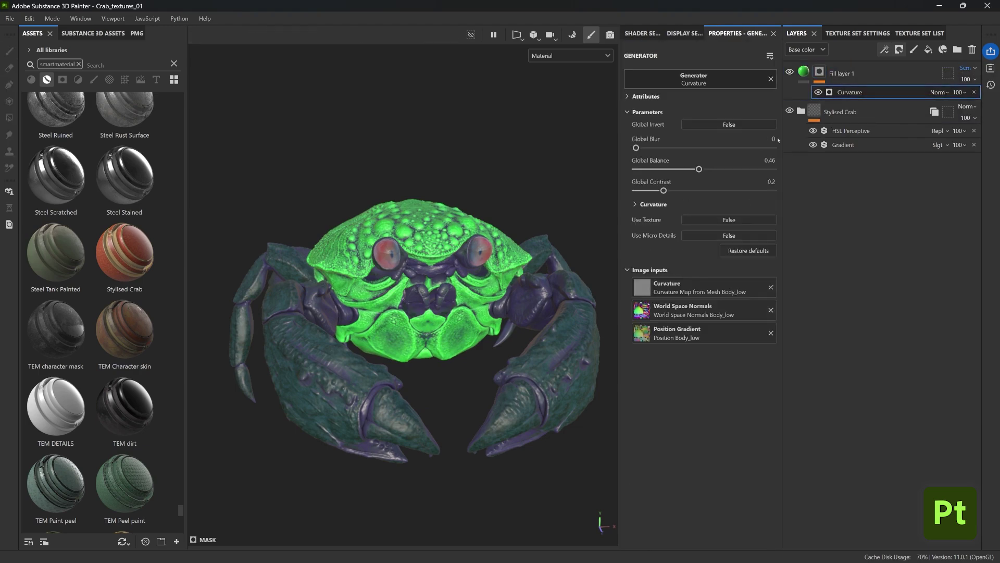
{"action": "left_click_drag", "start_coordinate": [699, 169], "coordinate": [660, 169]}
Step: Darken the fill layer's base colour to a deeper green of the same hue
{"action": "left_click", "coordinate": [804, 72]}
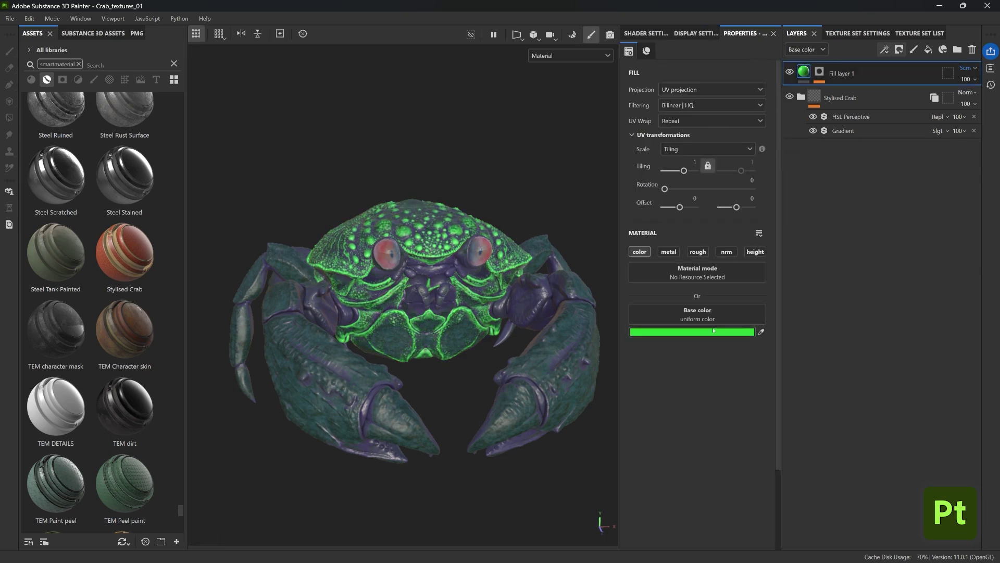
{"action": "left_click", "coordinate": [692, 332]}
{"action": "left_click_drag", "start_coordinate": [797, 284], "coordinate": [793, 319]}
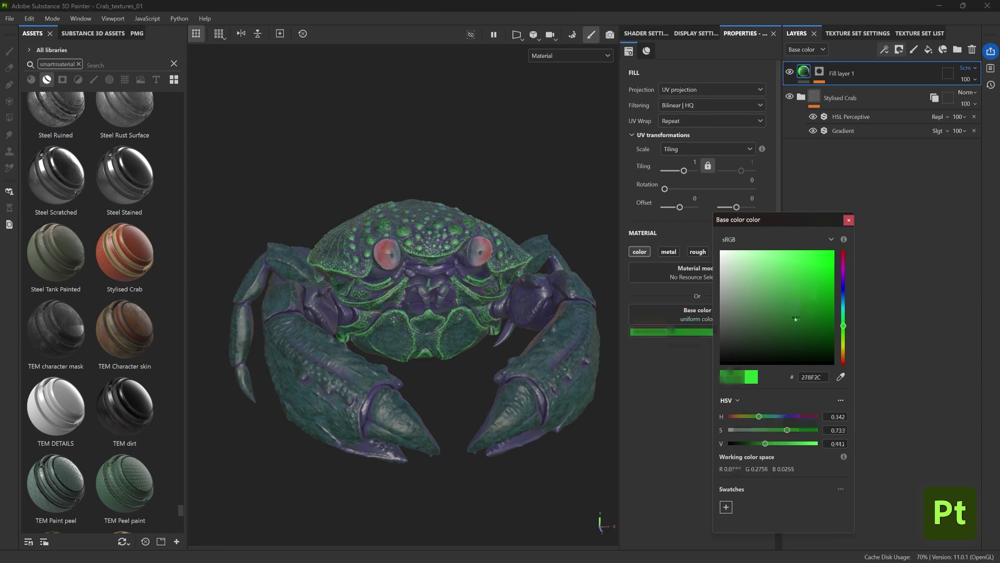
{"action": "left_click", "coordinate": [849, 220]}
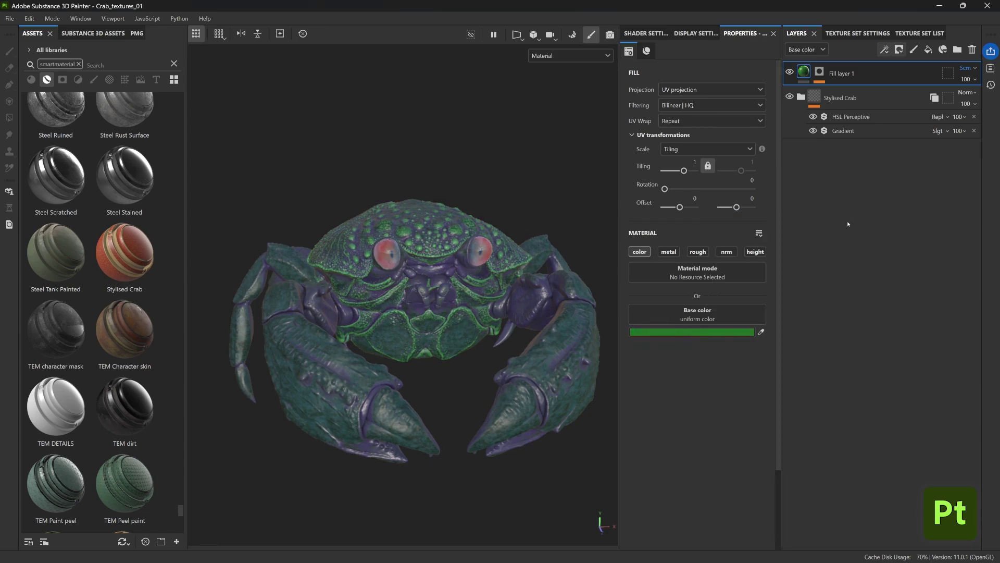
Step: Rename the green fill layer as edge
{"action": "double_click", "coordinate": [840, 74]}
{"action": "type", "text": "edge"}
{"action": "key", "text": "Return"}
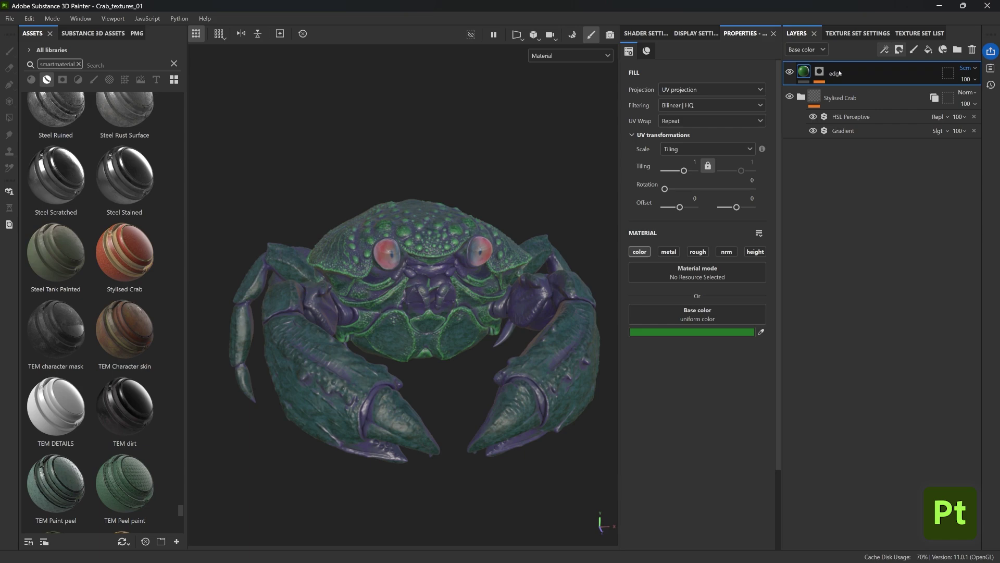
Step: Instantiate the edge layer across the CLAWS, EYES, FACE and LEGS texture sets
{"action": "right_click", "coordinate": [839, 73]}
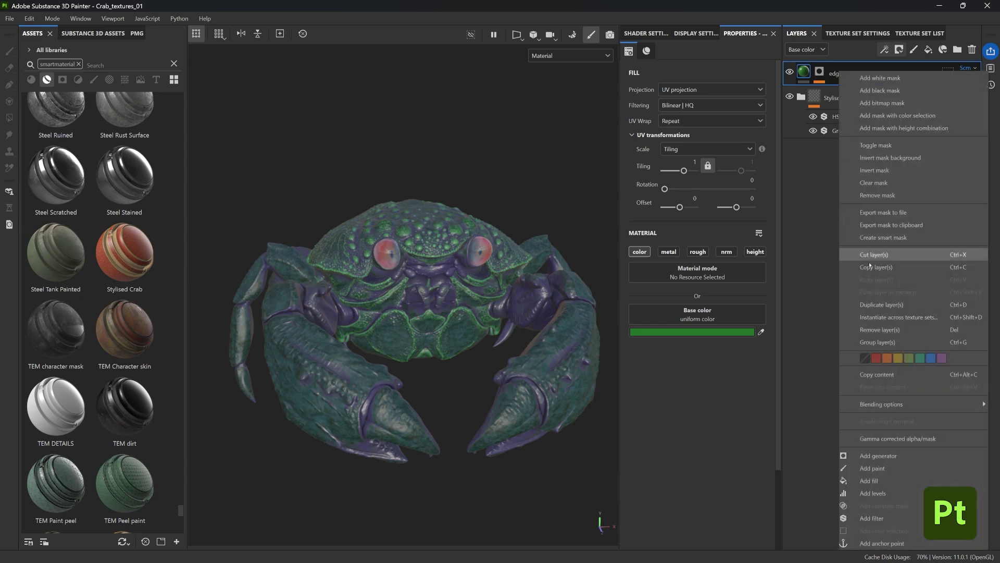
{"action": "left_click", "coordinate": [886, 317]}
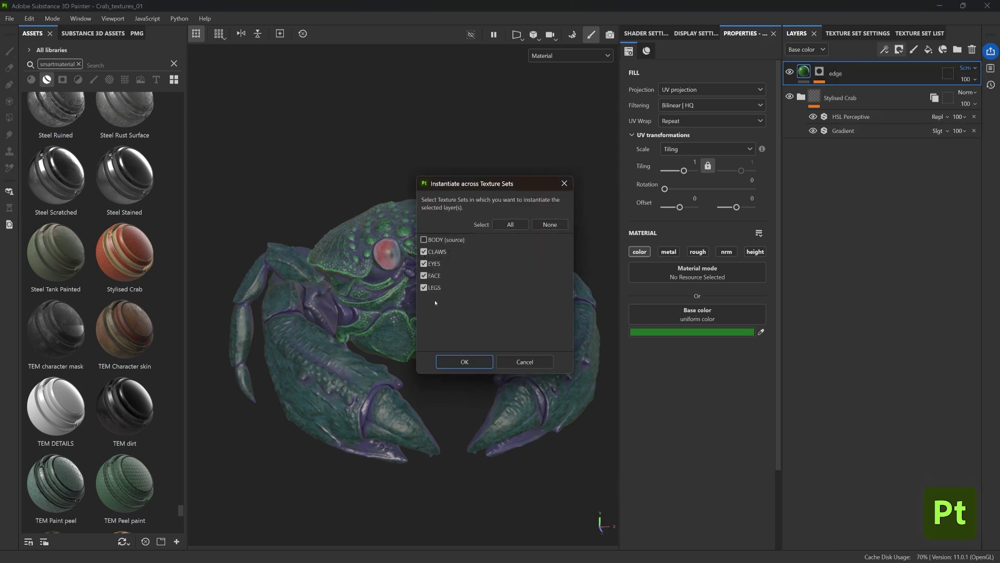
{"action": "left_click", "coordinate": [464, 362]}
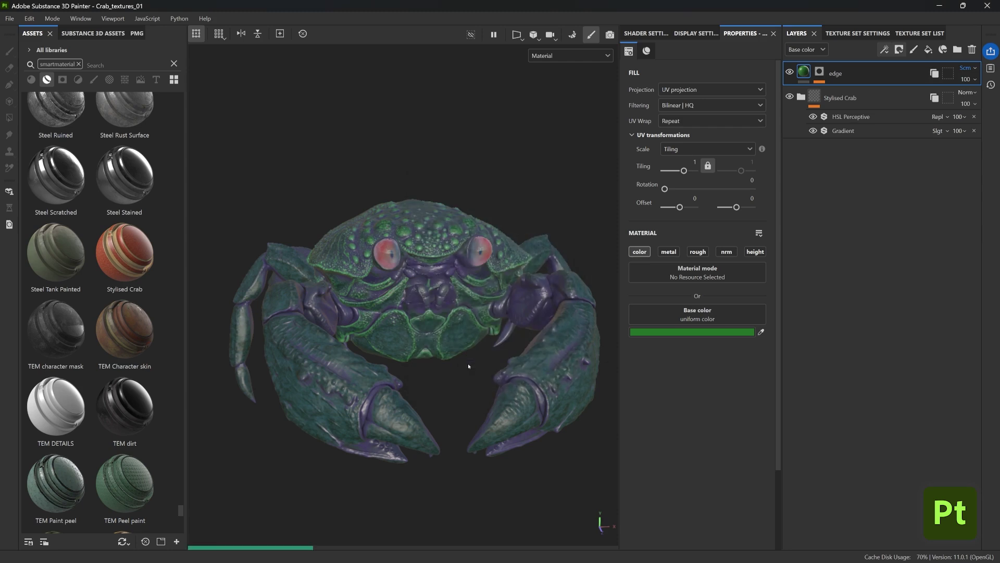